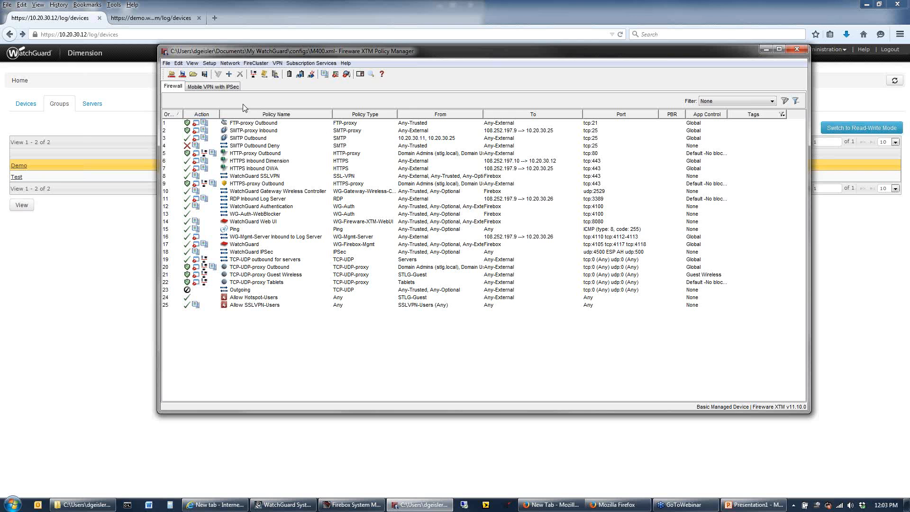
In the device's logging setup, try changing the primary WatchGuard log server's address to 108.252.197.9
{"action": "left_click", "coordinate": [212, 66]}
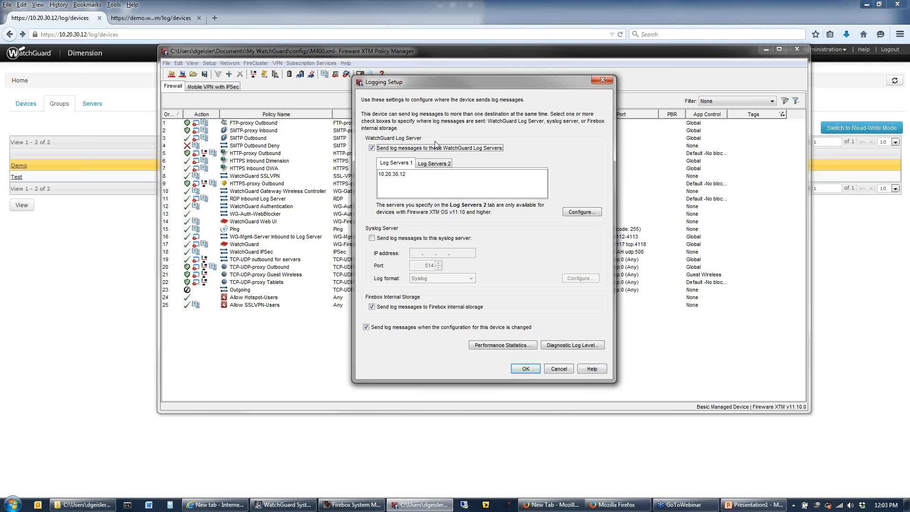
{"action": "left_click", "coordinate": [398, 174]}
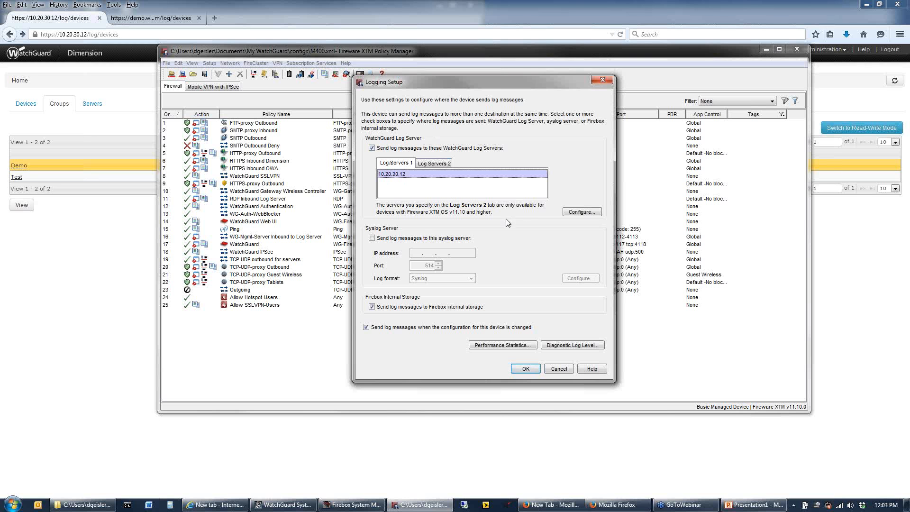
{"action": "left_click", "coordinate": [572, 212]}
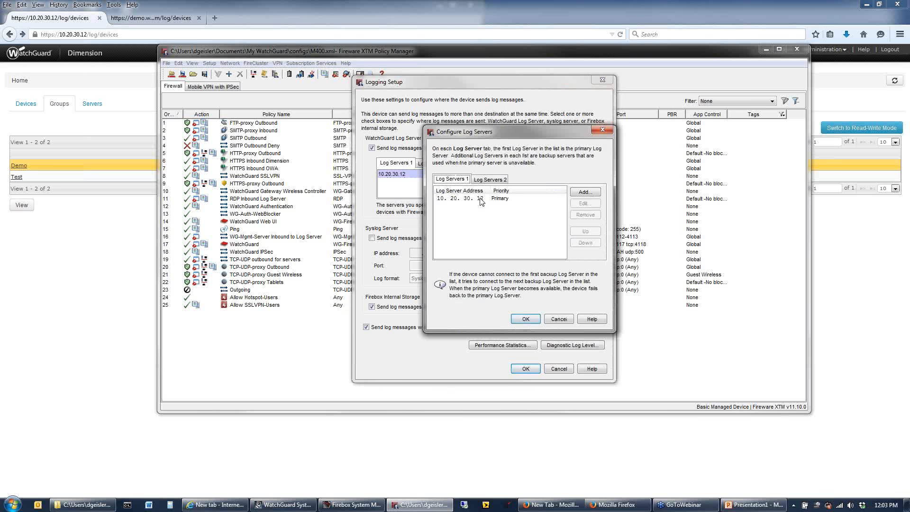
{"action": "left_click", "coordinate": [481, 199]}
{"action": "left_click", "coordinate": [585, 203]}
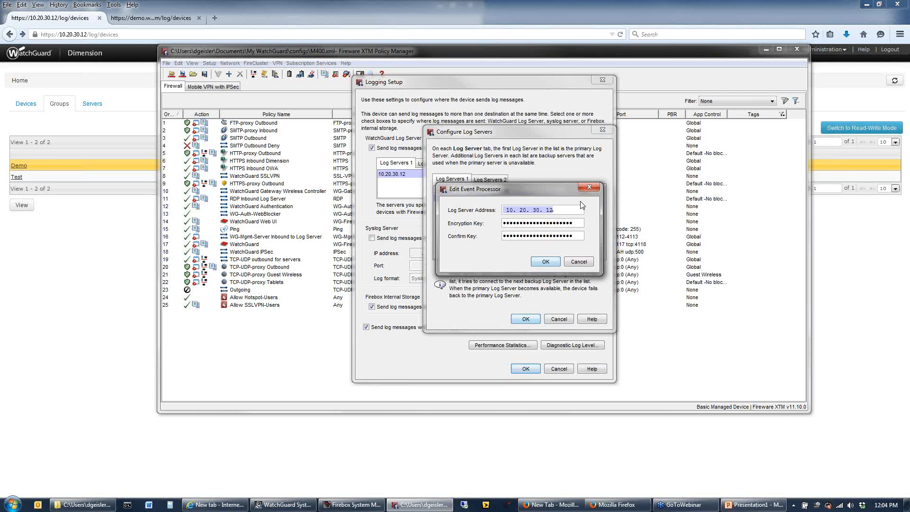
{"action": "type", "text": "10"}
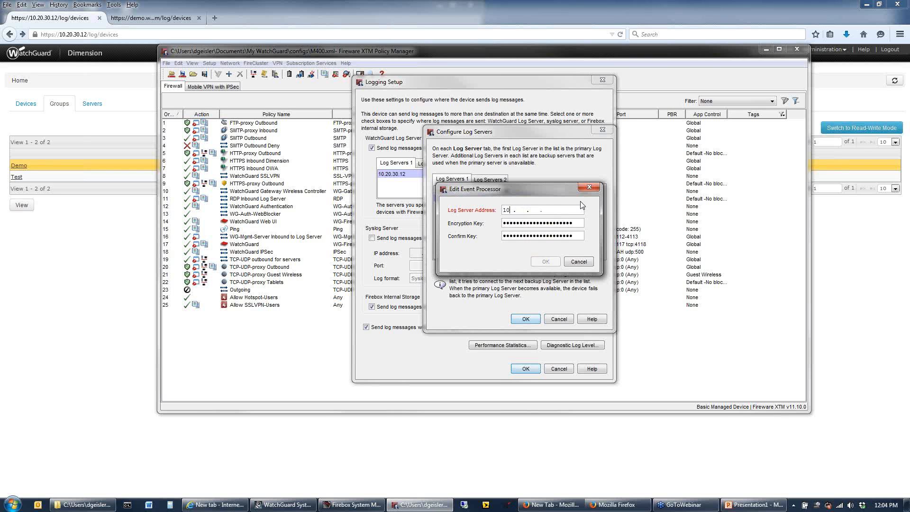
{"action": "type", "text": "8.252.197.9"}
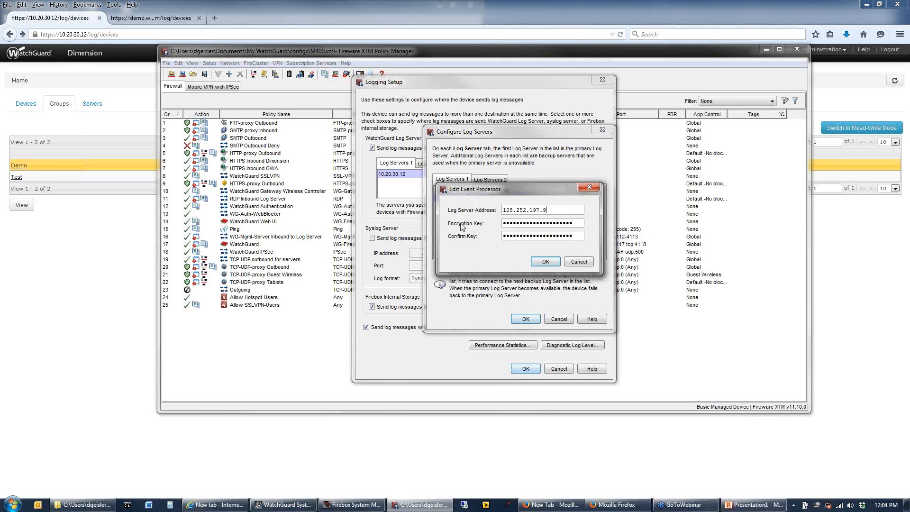
Re-enter 10.20.30.12 as the log server address and discard the server edit
{"action": "left_click_drag", "start_coordinate": [552, 210], "coordinate": [491, 201]}
{"action": "type", "text": "10. 20. "}
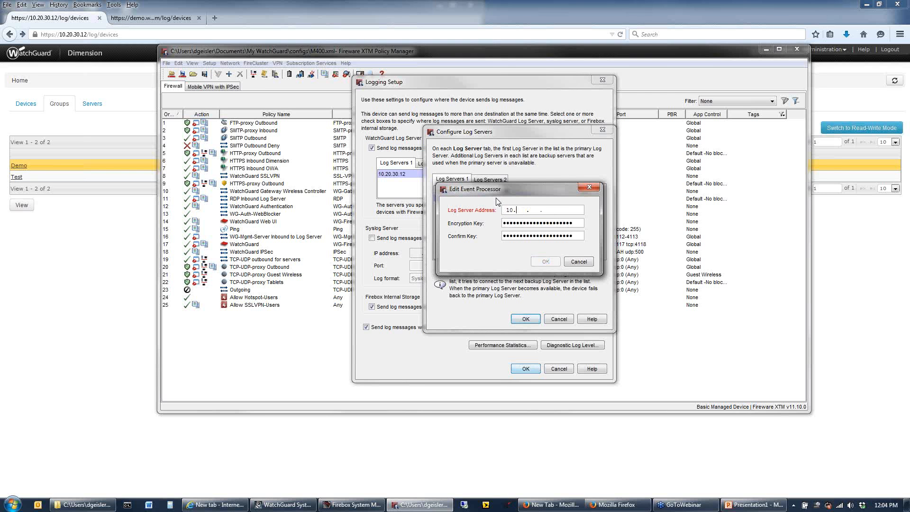
{"action": "type", "text": "30.12"}
{"action": "left_click", "coordinate": [579, 262]}
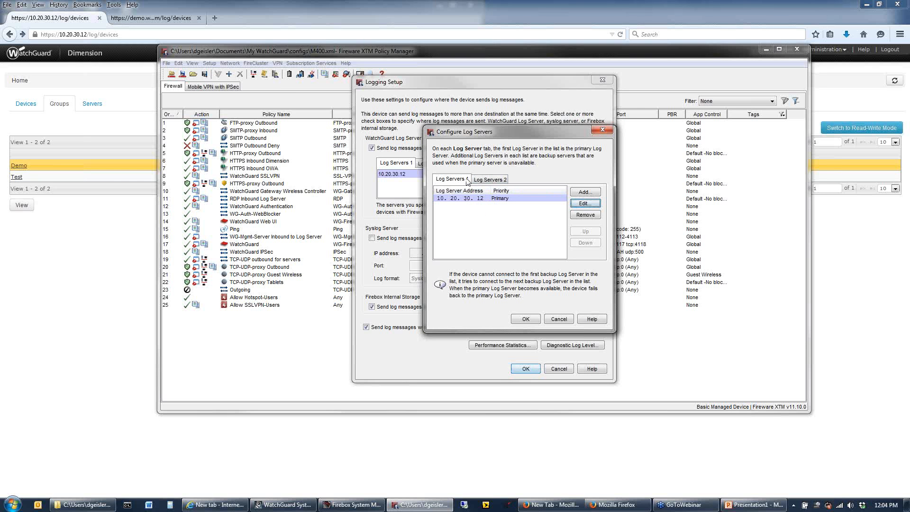
Compare the Log Servers 1 and Log Servers 2 lists, and leave the logging setup without saving
{"action": "left_click", "coordinate": [491, 181]}
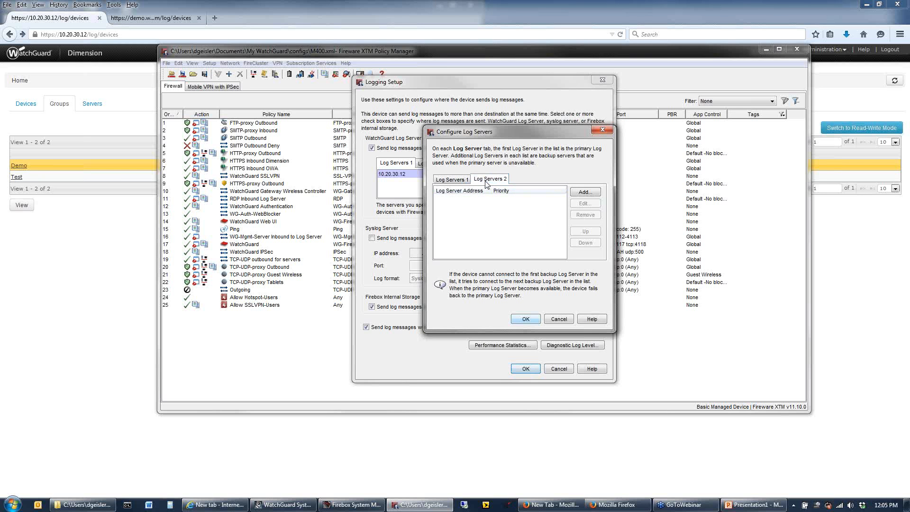
{"action": "left_click", "coordinate": [446, 182]}
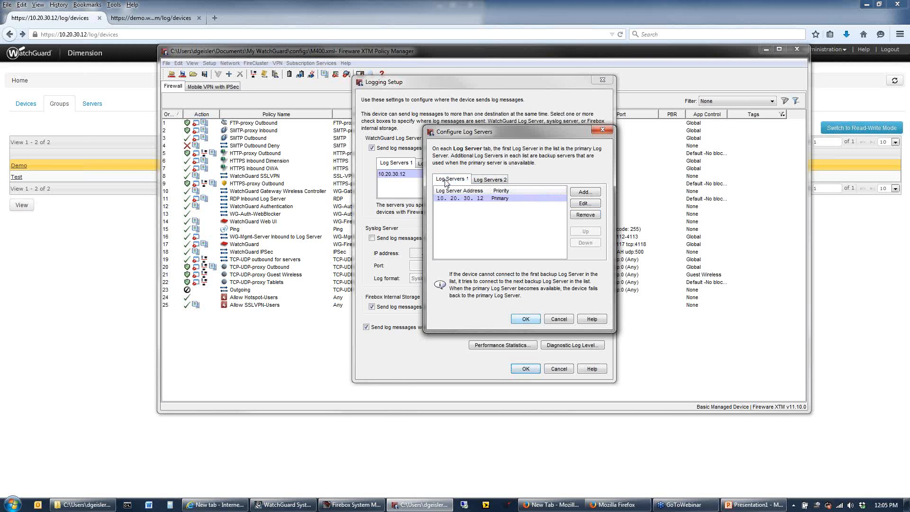
{"action": "left_click", "coordinate": [496, 182]}
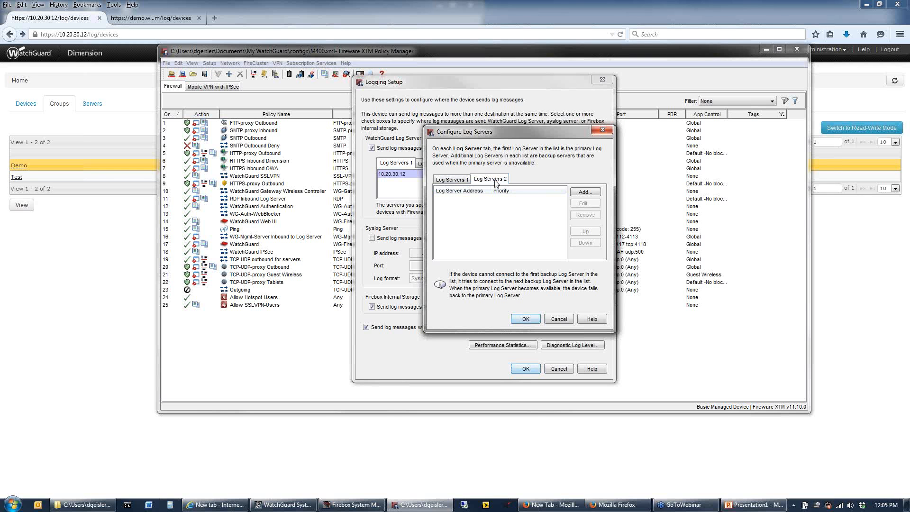
{"action": "left_click", "coordinate": [460, 180]}
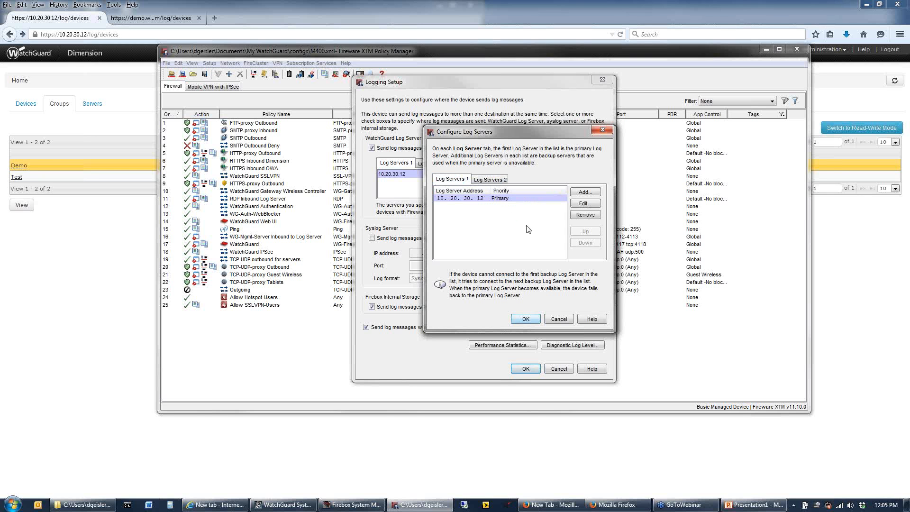
{"action": "left_click", "coordinate": [559, 320]}
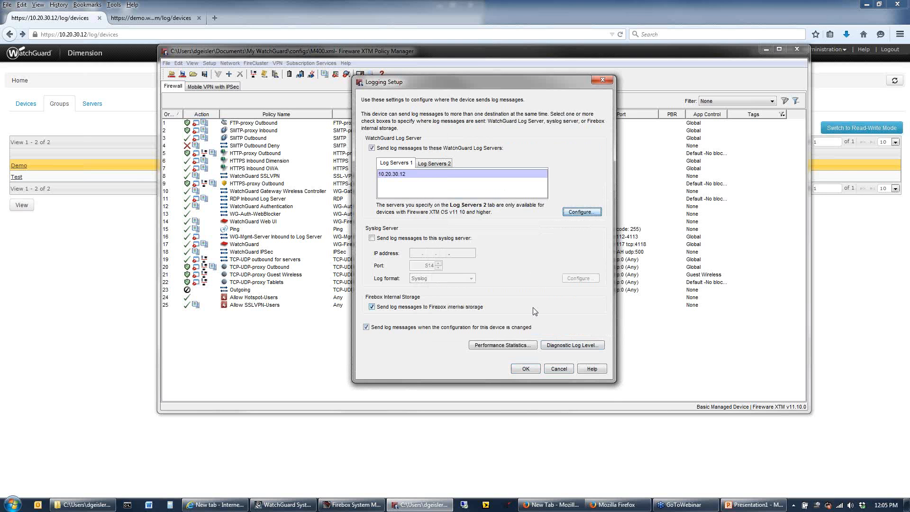
{"action": "left_click", "coordinate": [564, 371]}
Reopen the logging setup, try out the option to send log messages to a syslog server, and discard the change
{"action": "left_click", "coordinate": [213, 63]}
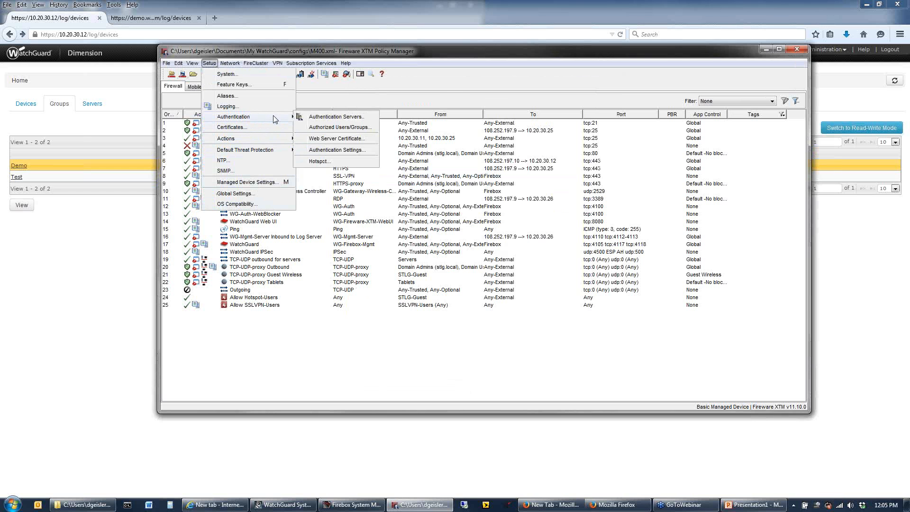
{"action": "left_click", "coordinate": [260, 108]}
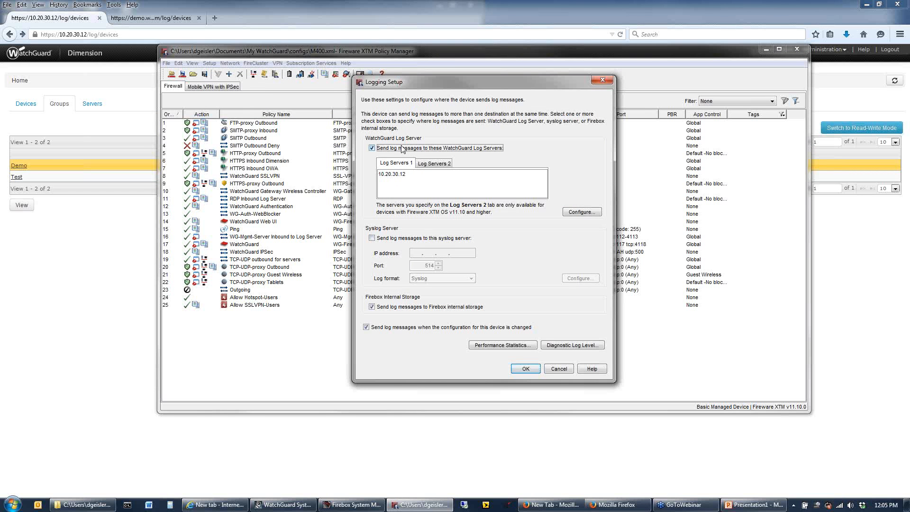
{"action": "left_click", "coordinate": [372, 238]}
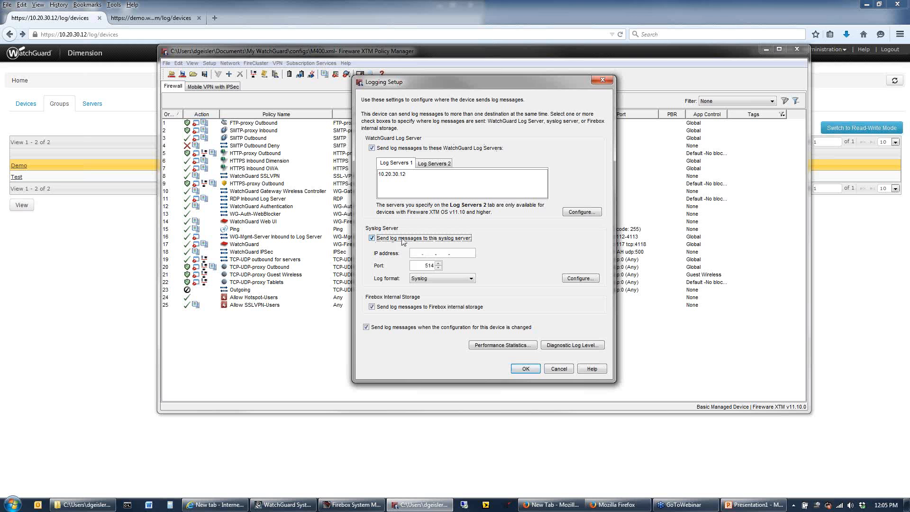
{"action": "left_click", "coordinate": [372, 237]}
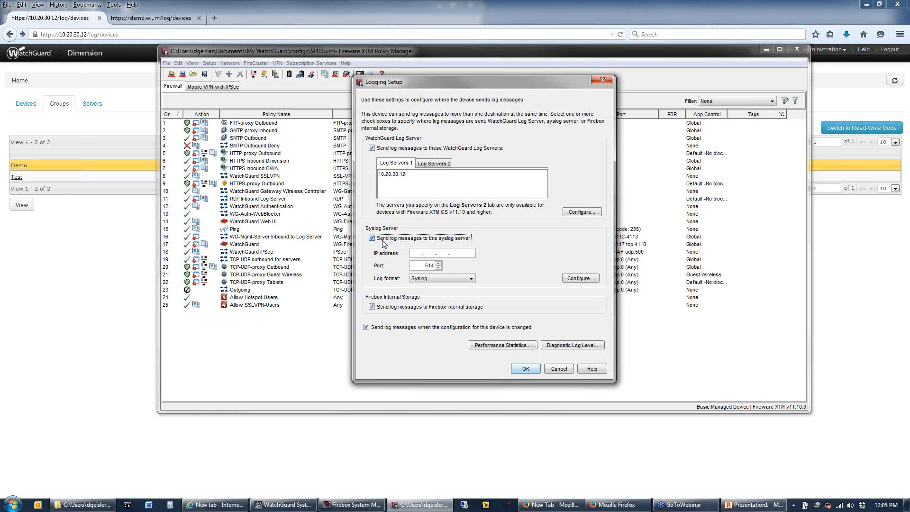
{"action": "left_click", "coordinate": [559, 369]}
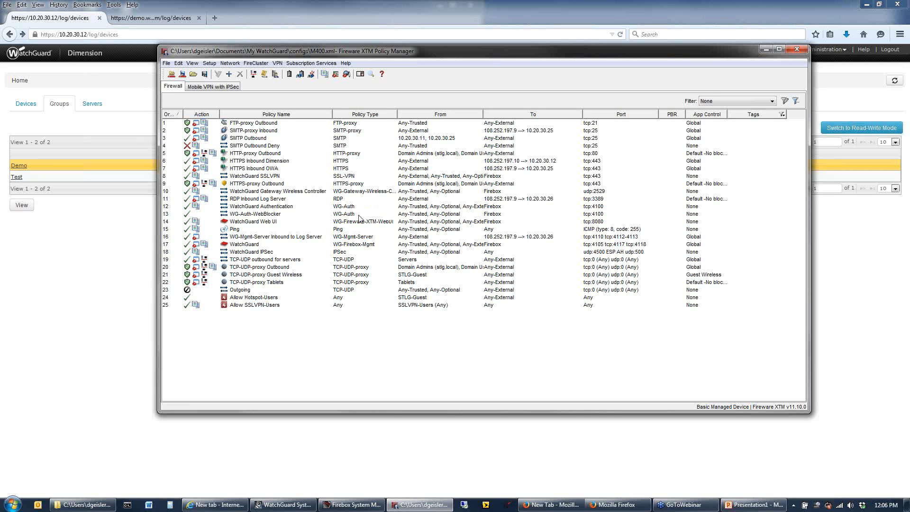
Start adding a policy and inspect the details of the HTTP packet filter
{"action": "left_click", "coordinate": [229, 74]}
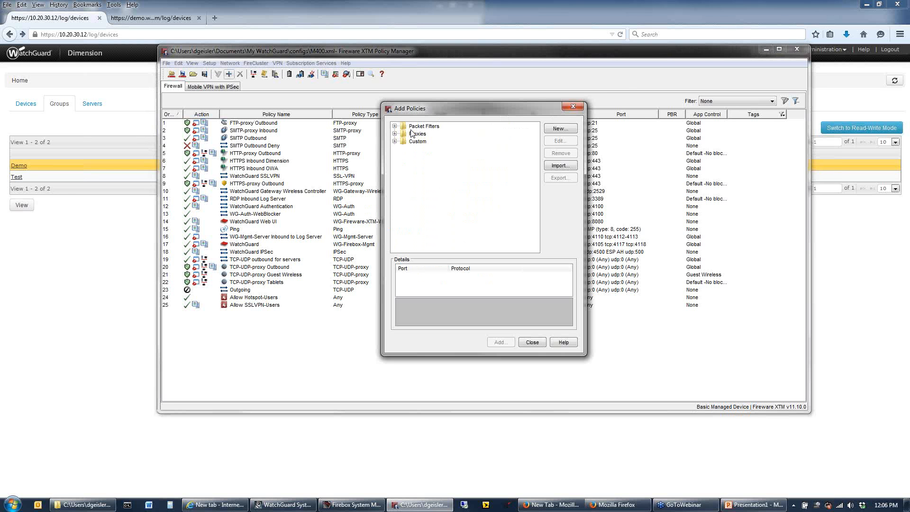
{"action": "double_click", "coordinate": [423, 126]}
{"action": "scroll", "coordinate": [441, 213], "scroll_direction": "down", "scroll_amount": 5}
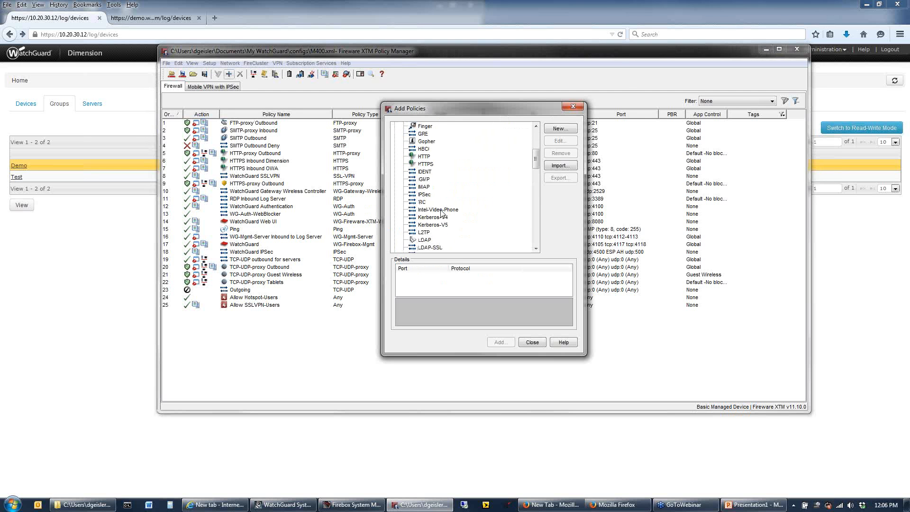
{"action": "left_click", "coordinate": [423, 157]}
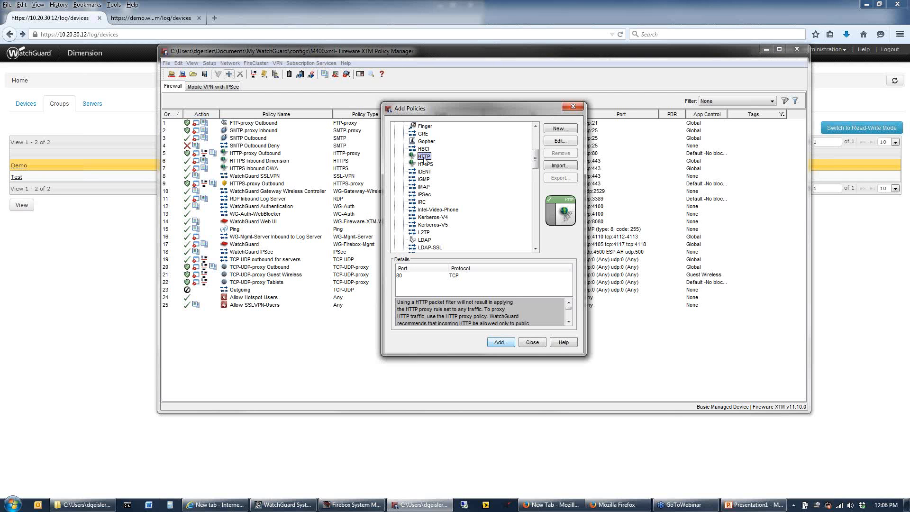
{"action": "scroll", "coordinate": [424, 159], "scroll_direction": "up", "scroll_amount": 5}
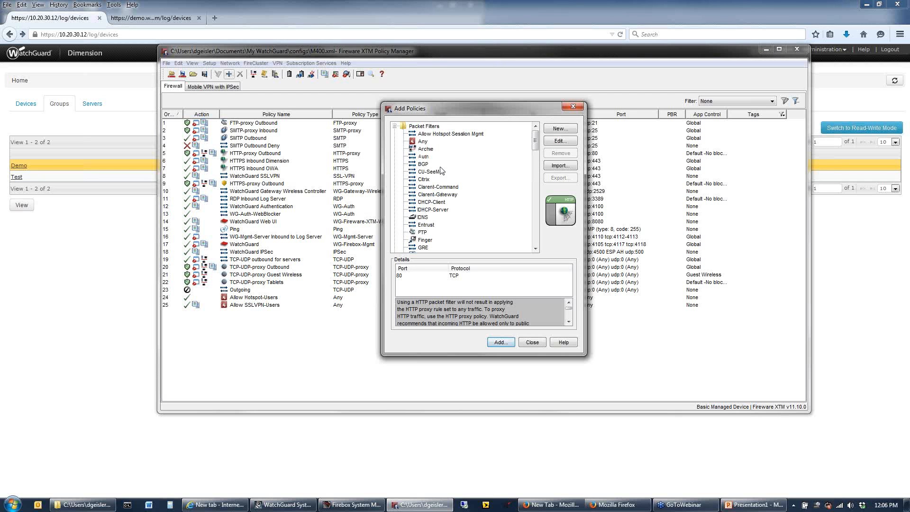
{"action": "left_click", "coordinate": [395, 126]}
Add an HTTP-proxy policy named "HTTP-proxy Webinar Demo" with its default settings and finish adding policies
{"action": "left_click", "coordinate": [394, 134]}
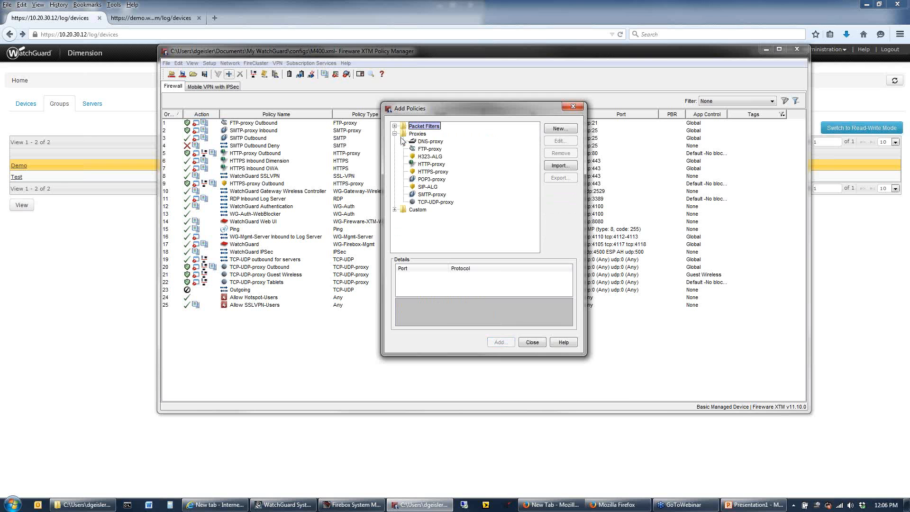
{"action": "key", "text": "Return"}
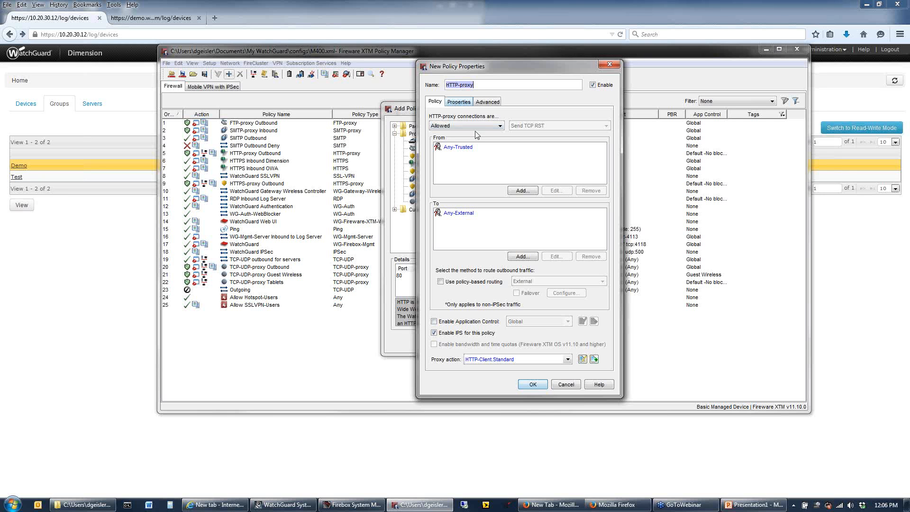
{"action": "left_click", "coordinate": [491, 84]}
{"action": "left_click", "coordinate": [534, 385]}
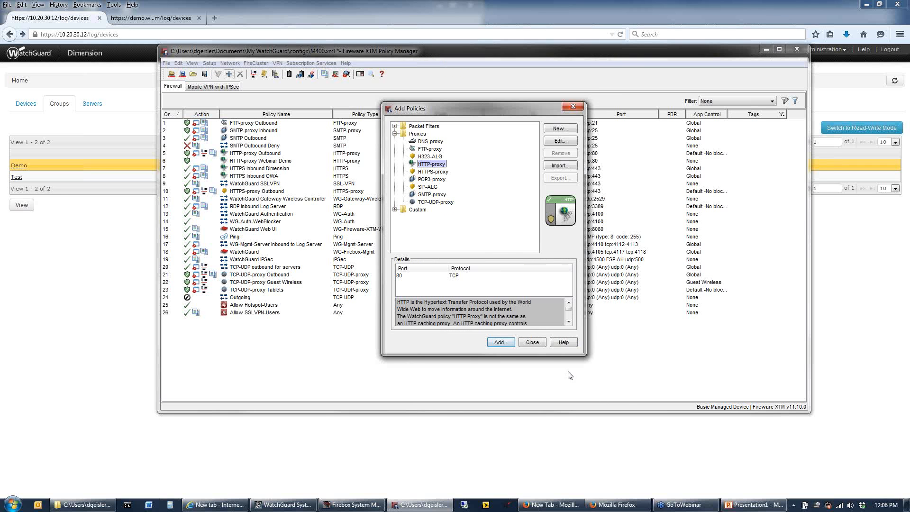
{"action": "left_click", "coordinate": [540, 344]}
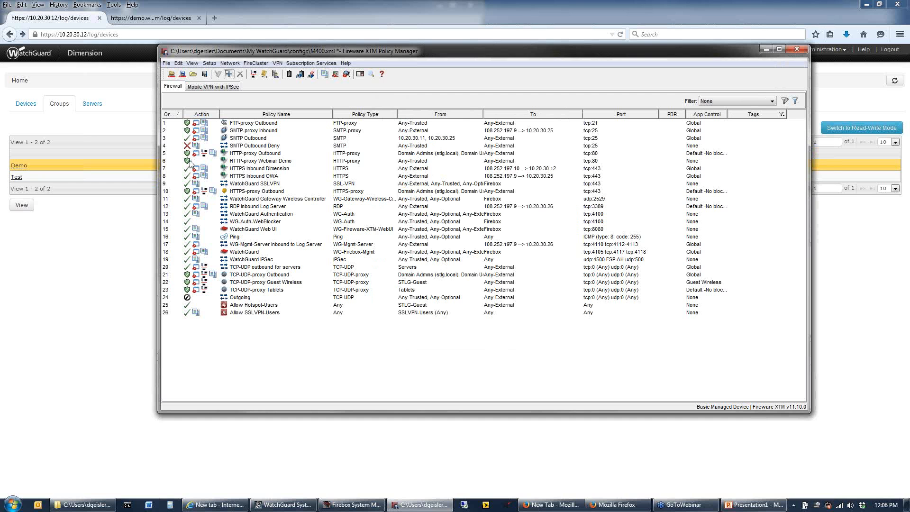
Enable sending log messages for allowed packets in the HTTP-proxy Webinar Demo policy's logging properties
{"action": "mouse_move", "coordinate": [190, 163]}
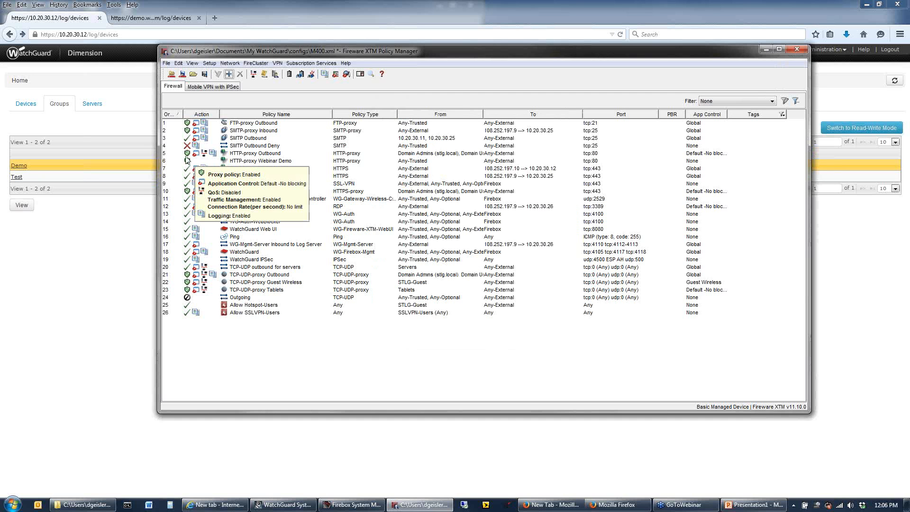
{"action": "mouse_move", "coordinate": [201, 134]}
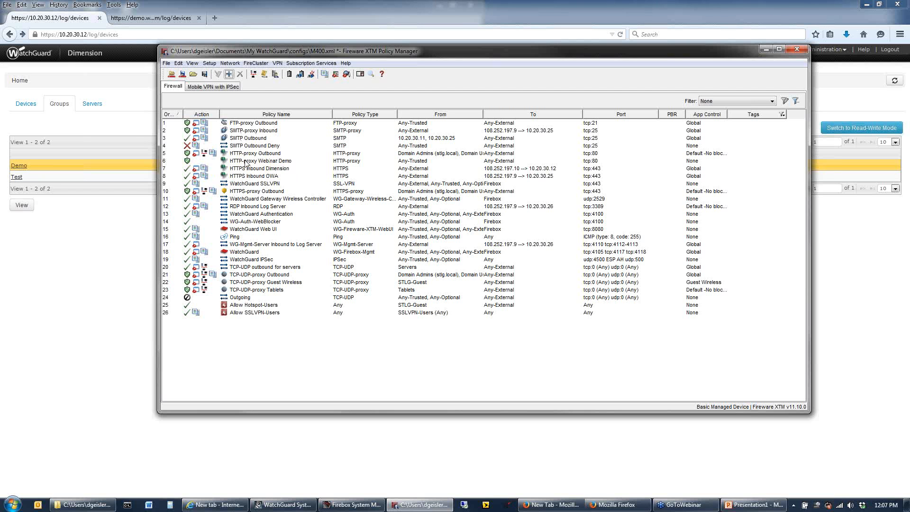
{"action": "left_click", "coordinate": [230, 162]}
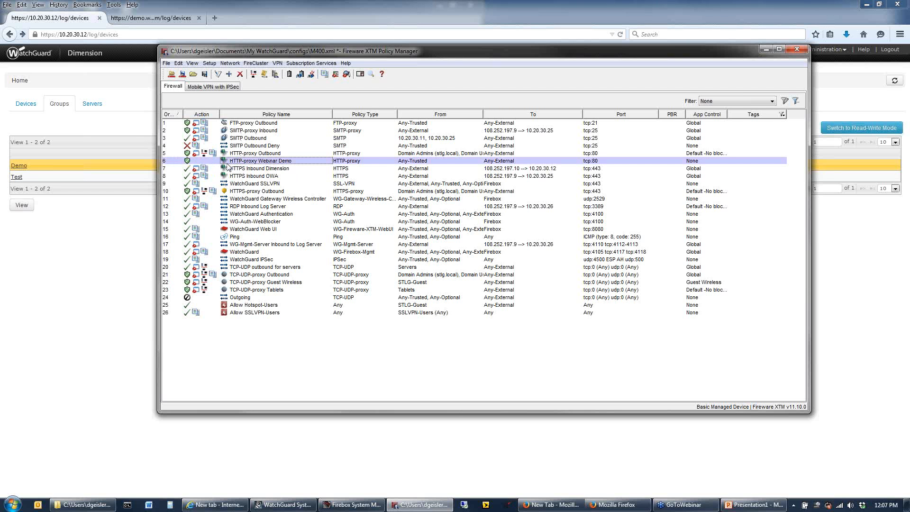
{"action": "double_click", "coordinate": [255, 162]}
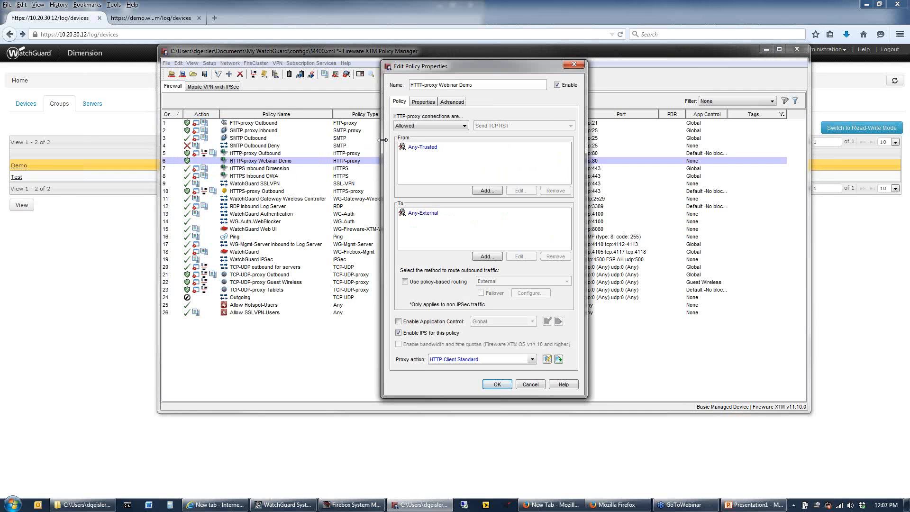
{"action": "left_click", "coordinate": [426, 105]}
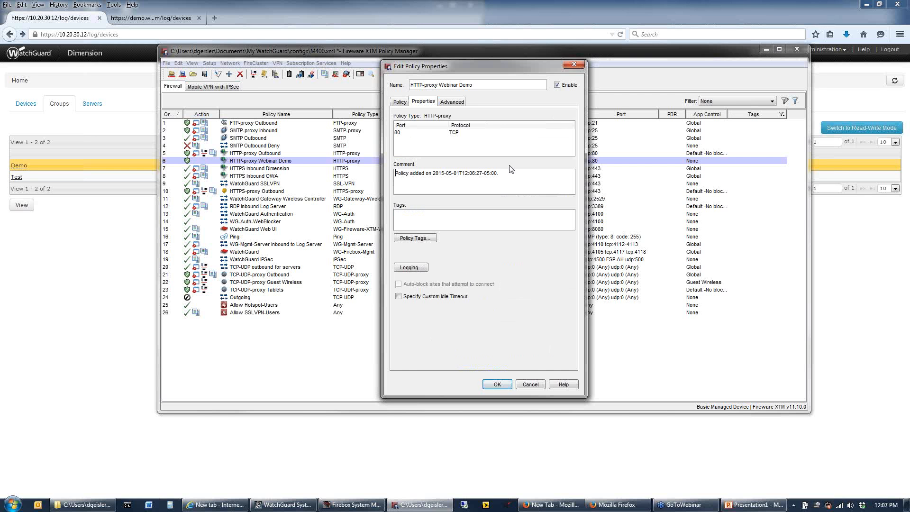
{"action": "left_click", "coordinate": [415, 267]}
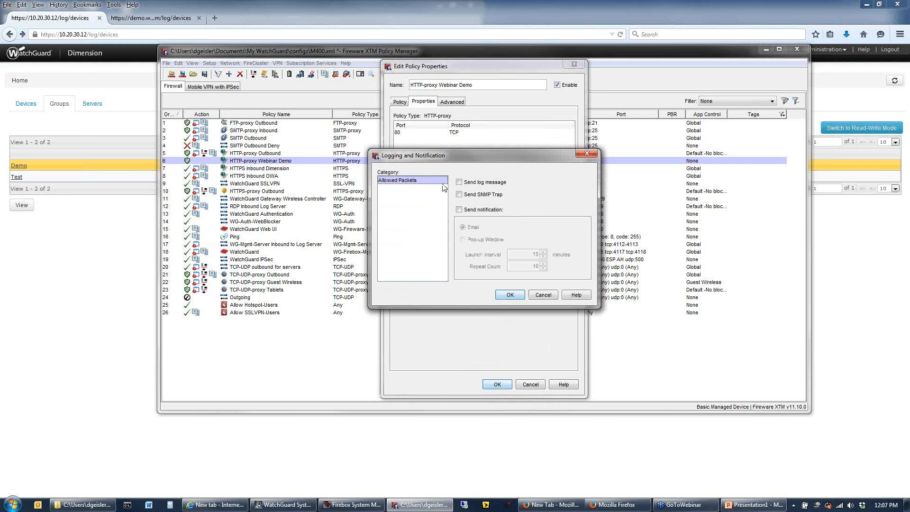
{"action": "left_click", "coordinate": [482, 184]}
{"action": "left_click", "coordinate": [510, 294]}
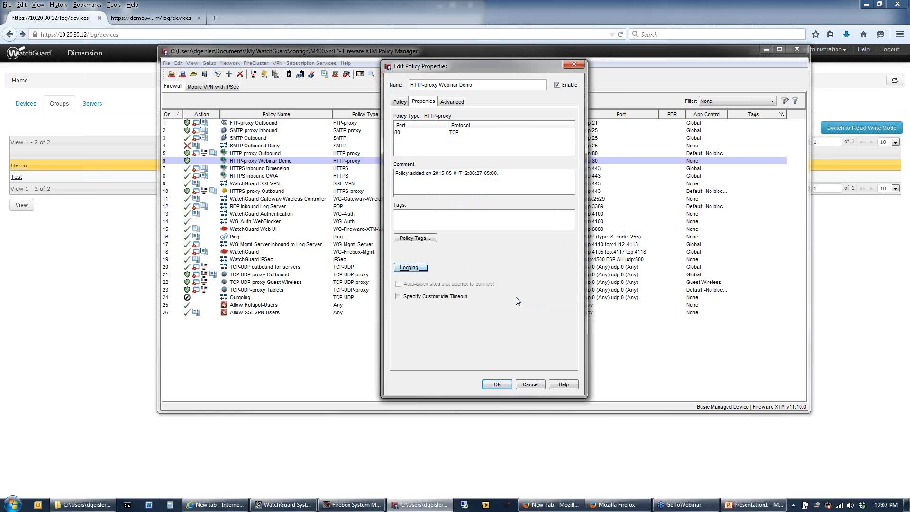
{"action": "left_click", "coordinate": [497, 384]}
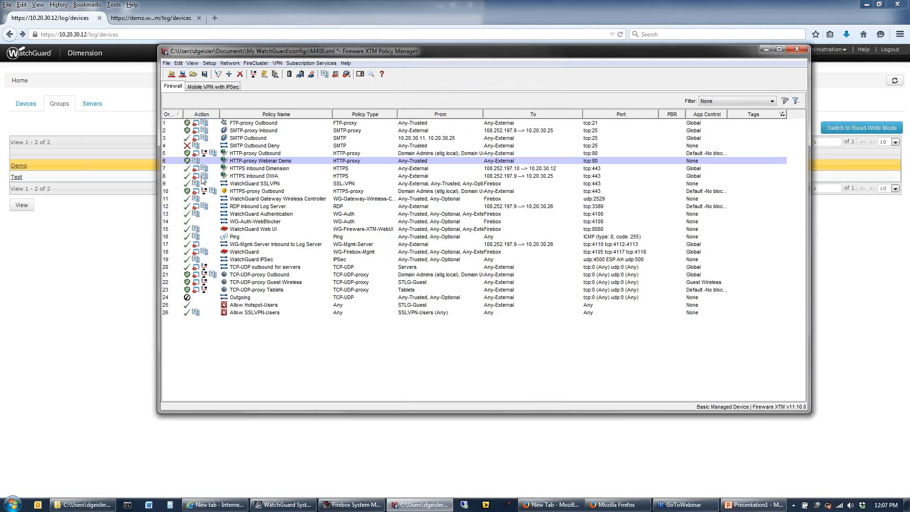
{"action": "left_click", "coordinate": [208, 221]}
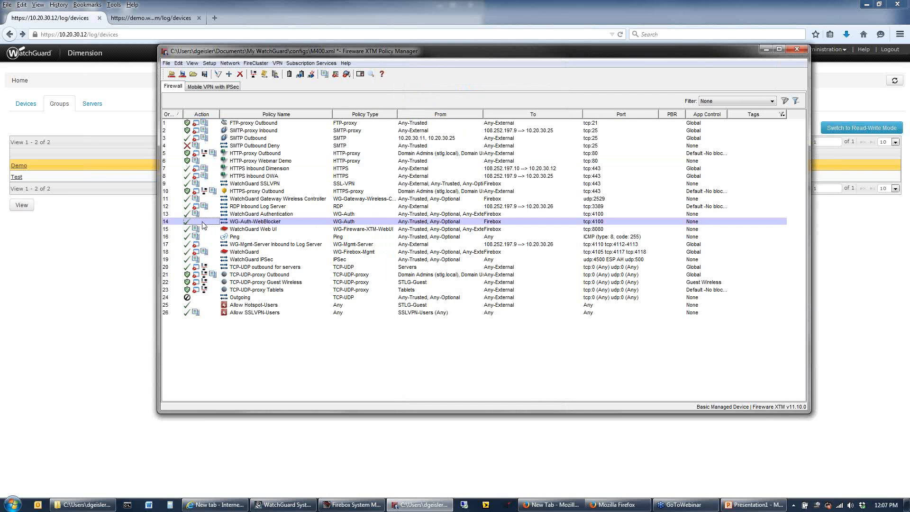
Enable sending log messages for allowed packets in the WG-Auth-WebBlocker policy's logging properties and save the policy
{"action": "left_click", "coordinate": [240, 223]}
{"action": "double_click", "coordinate": [239, 223]}
{"action": "left_click", "coordinate": [464, 247]}
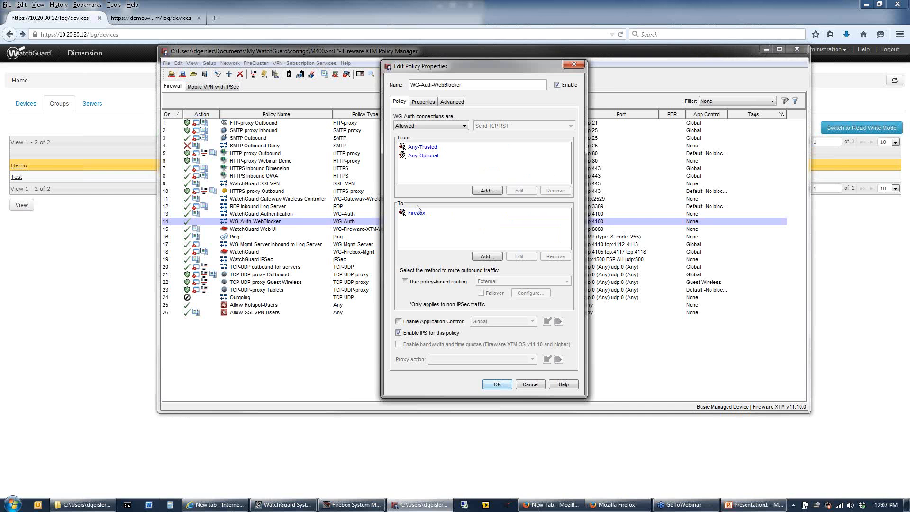
{"action": "left_click", "coordinate": [416, 103]}
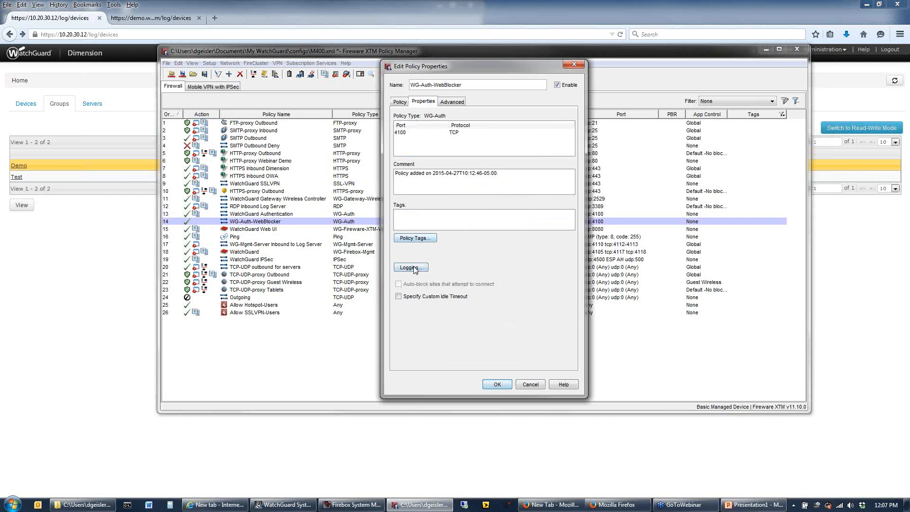
{"action": "left_click", "coordinate": [414, 268]}
{"action": "left_click", "coordinate": [469, 183]}
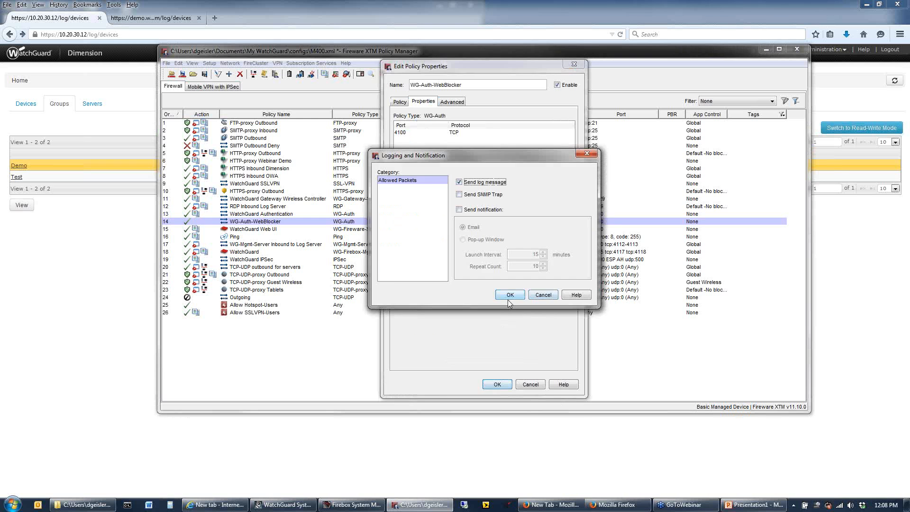
{"action": "left_click", "coordinate": [509, 299]}
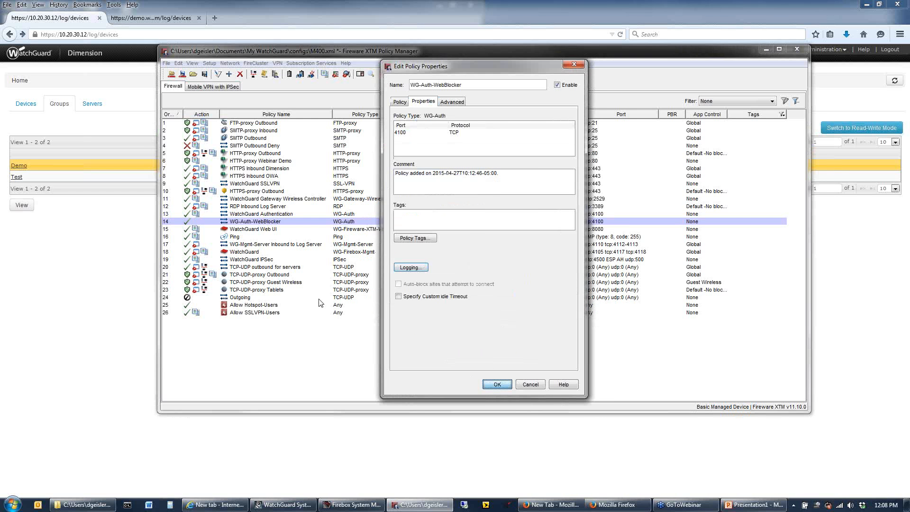
{"action": "key", "text": "Return"}
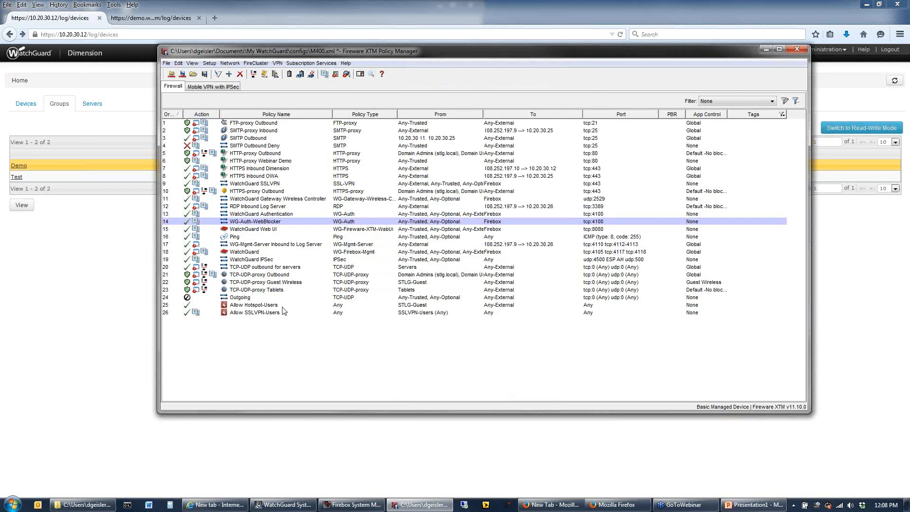
Review the general settings of the proxy action used by the HTTP-proxy Outbound policy, including logging for reports, and close without changes
{"action": "left_click", "coordinate": [251, 156]}
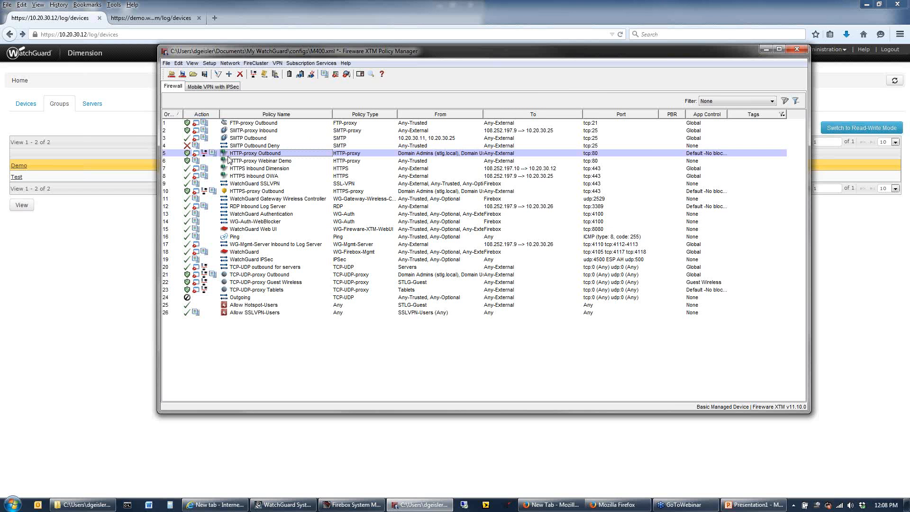
{"action": "double_click", "coordinate": [258, 156]}
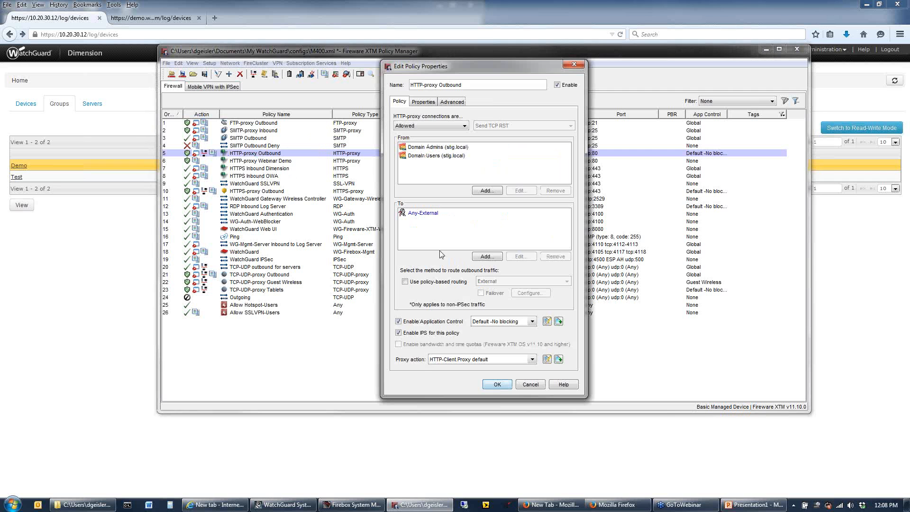
{"action": "left_click", "coordinate": [547, 359]}
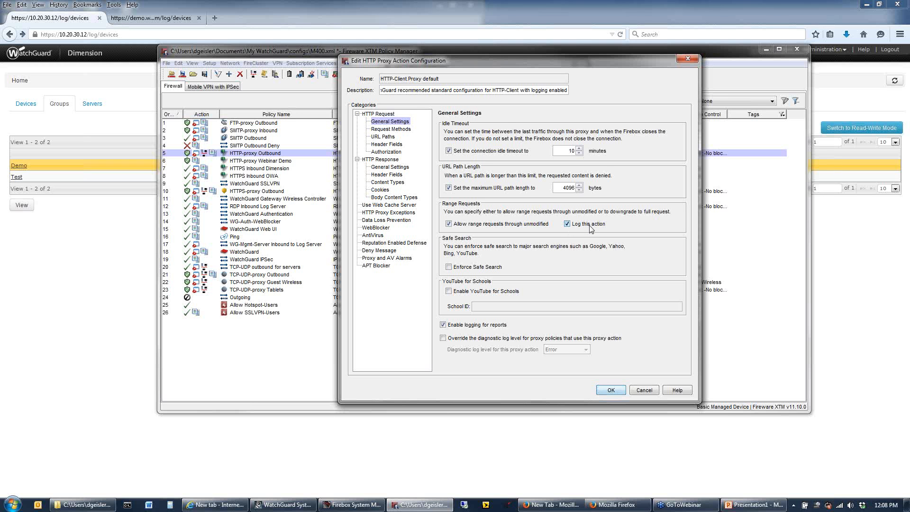
{"action": "left_click", "coordinate": [644, 390]}
{"action": "left_click", "coordinate": [530, 385]}
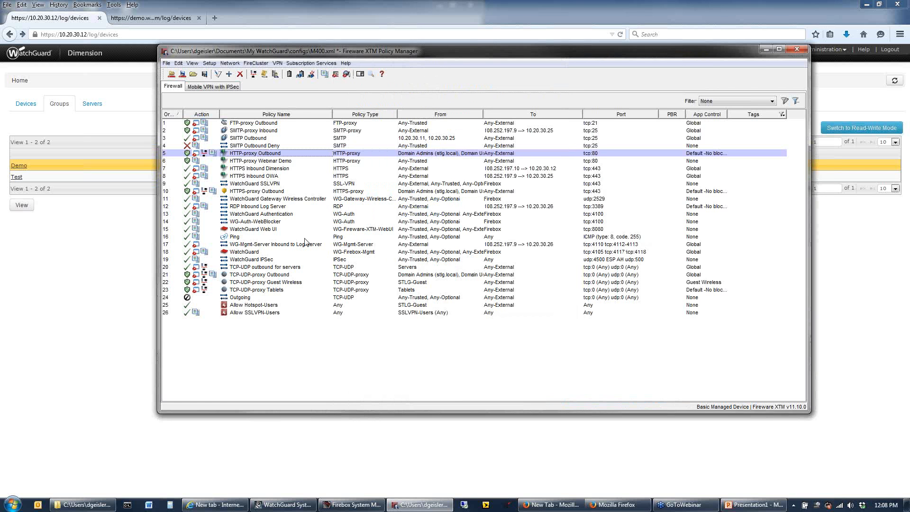
Open the HTTP-Client.Standard proxy action of the HTTP-proxy Webinar Demo policy and start a new WebBlocker configuration
{"action": "double_click", "coordinate": [282, 161]}
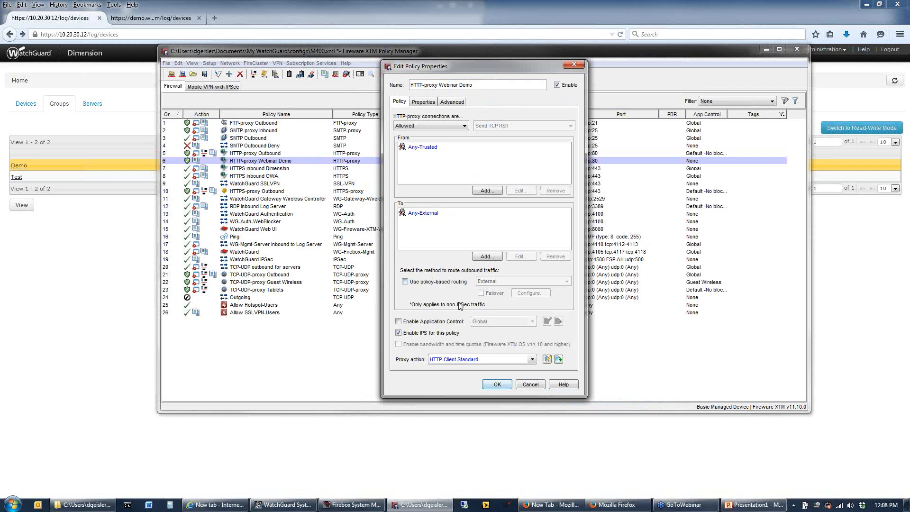
{"action": "left_click", "coordinate": [422, 104]}
{"action": "left_click", "coordinate": [407, 101]}
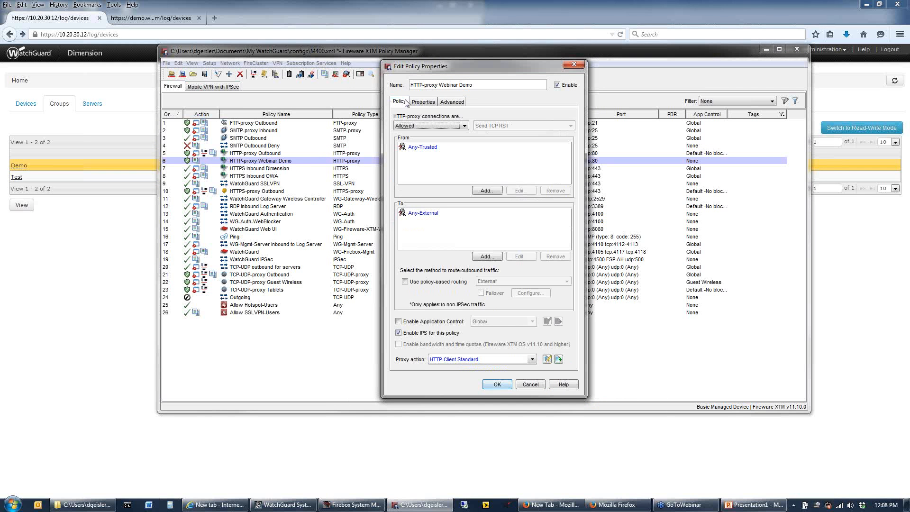
{"action": "left_click", "coordinate": [547, 360]}
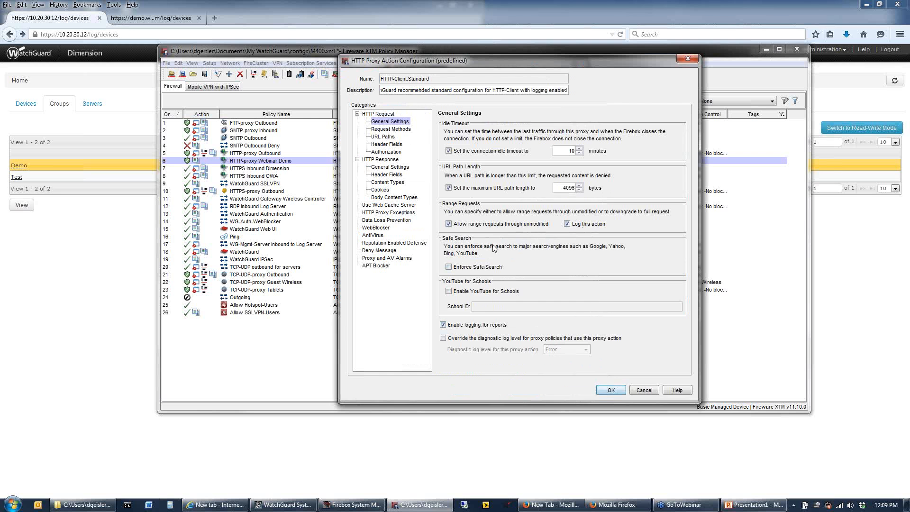
{"action": "left_click", "coordinate": [377, 228]}
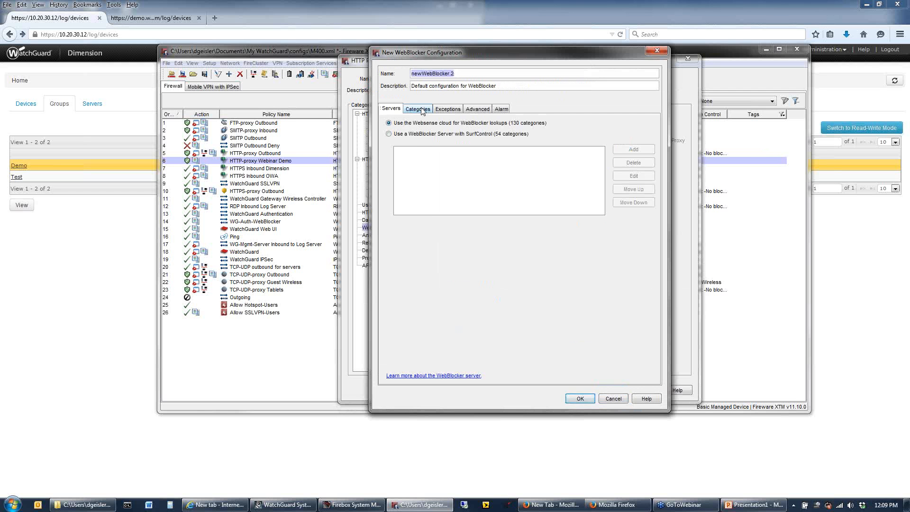
Turn on logging for the WebBlocker category actions and look through the category list, including Instant Messaging and Advertisements
{"action": "left_click", "coordinate": [419, 109]}
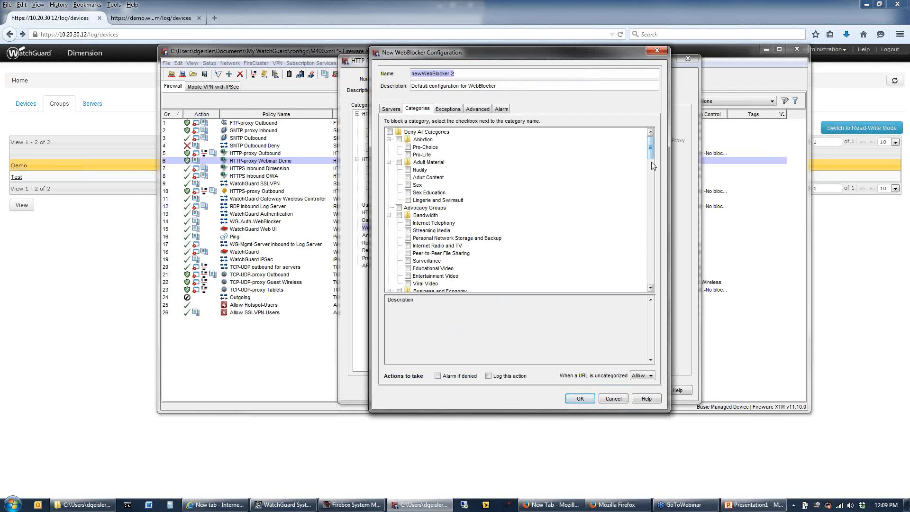
{"action": "left_click_drag", "start_coordinate": [652, 162], "coordinate": [665, 270]}
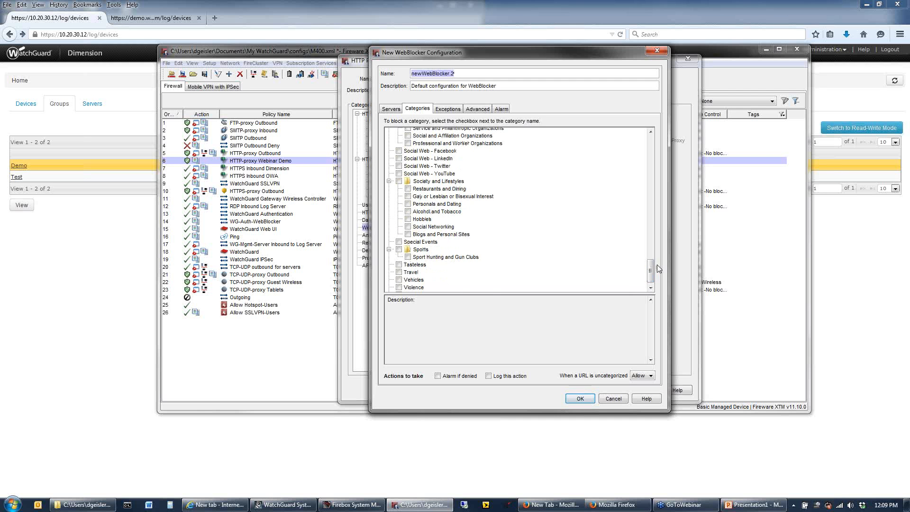
{"action": "scroll", "coordinate": [631, 252], "scroll_direction": "up", "scroll_amount": 7}
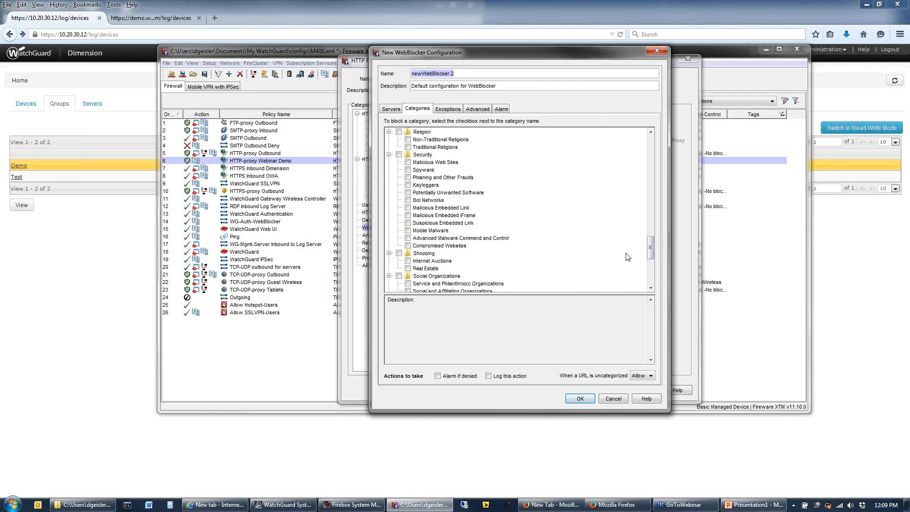
{"action": "left_click", "coordinate": [490, 376]}
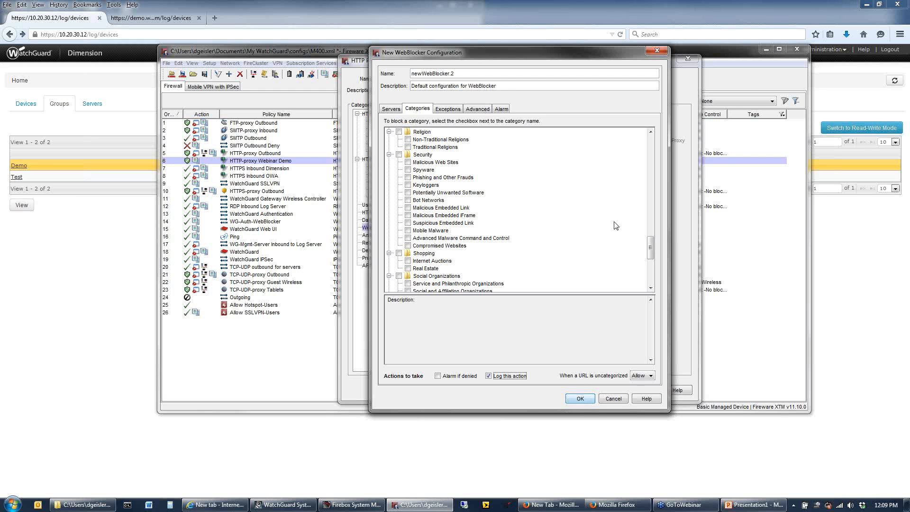
{"action": "scroll", "coordinate": [504, 197], "scroll_direction": "up", "scroll_amount": 3}
{"action": "left_click", "coordinate": [431, 173]}
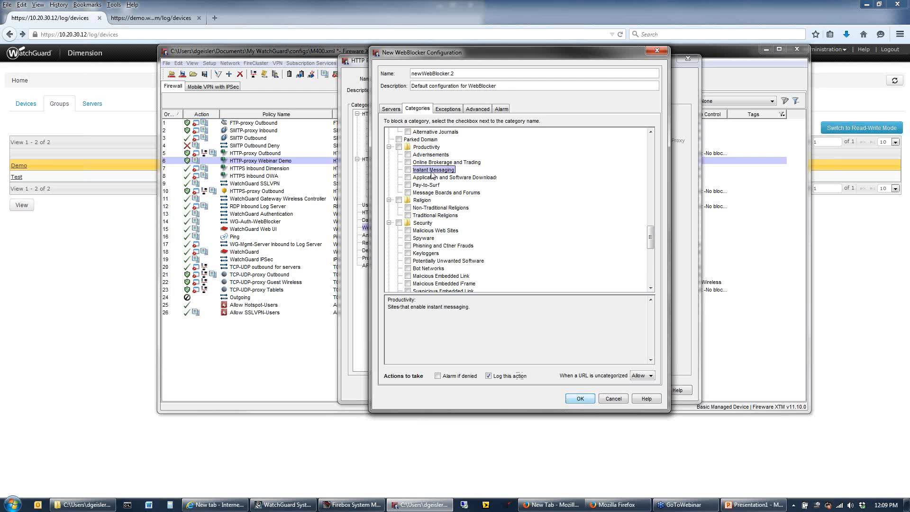
{"action": "left_click", "coordinate": [430, 155]}
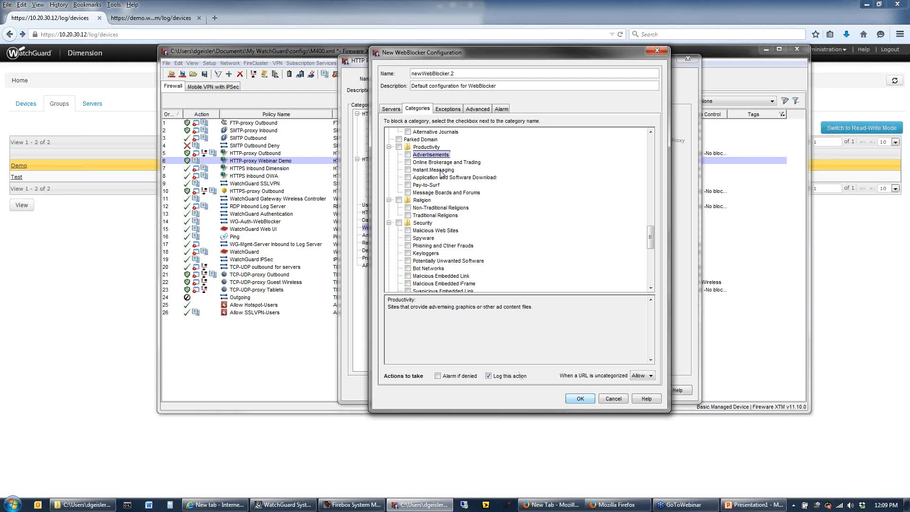
{"action": "scroll", "coordinate": [464, 194], "scroll_direction": "up", "scroll_amount": 7}
{"action": "scroll", "coordinate": [464, 194], "scroll_direction": "up", "scroll_amount": 3}
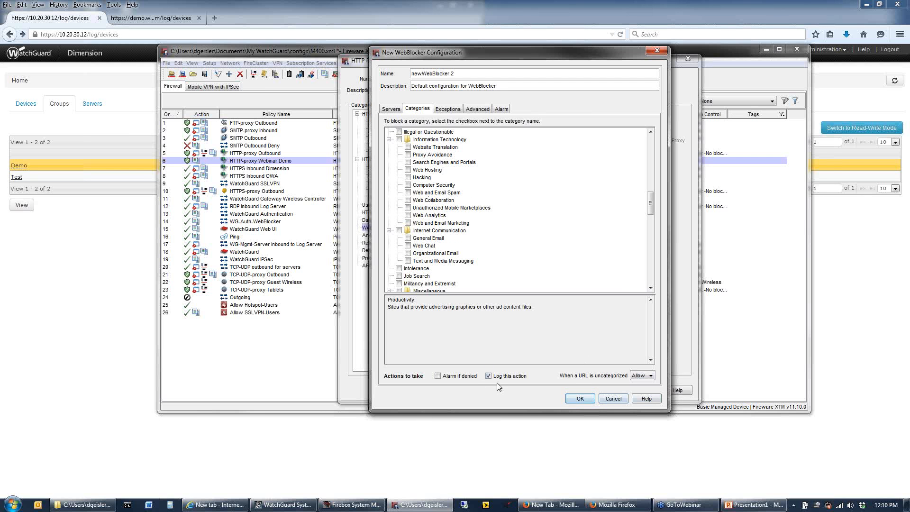
Enable logging for the update DB and WatchGuard exceptions, check the advanced settings, and save the WebBlocker configuration
{"action": "left_click", "coordinate": [452, 112]}
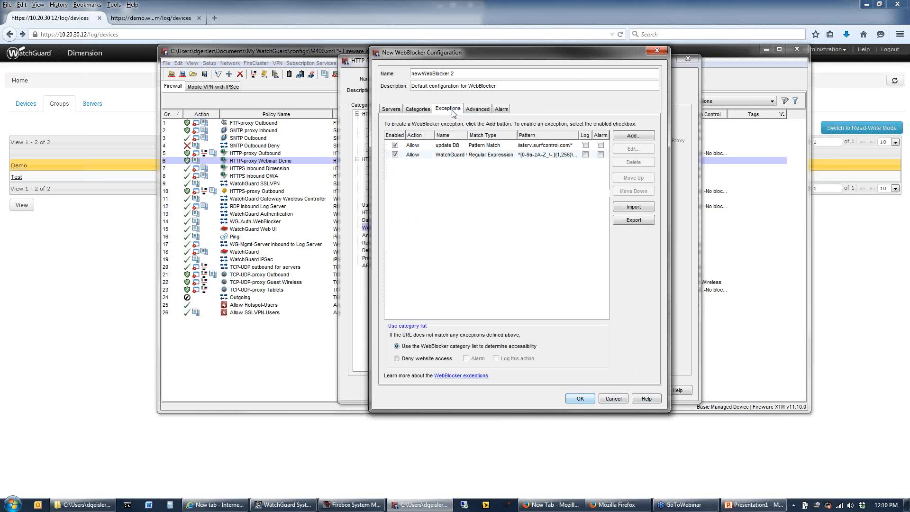
{"action": "left_click", "coordinate": [586, 145]}
{"action": "left_click", "coordinate": [588, 156]}
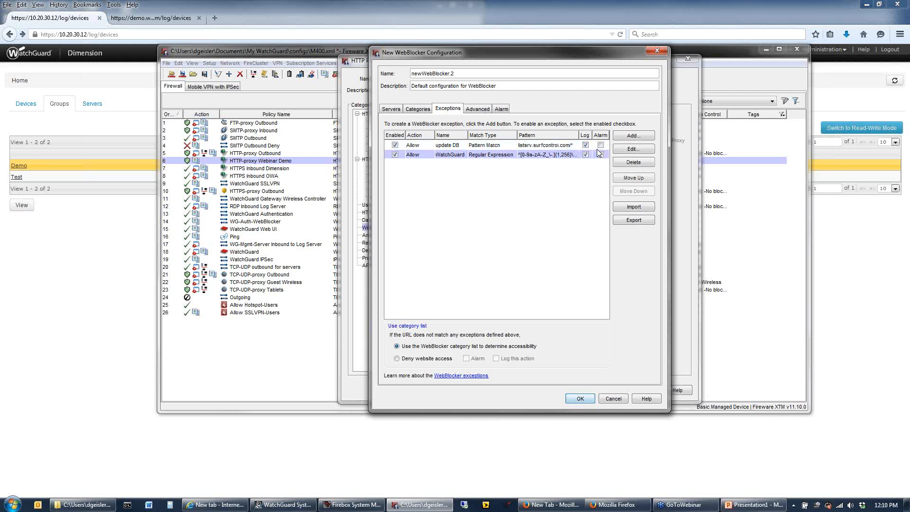
{"action": "left_click", "coordinate": [478, 109]}
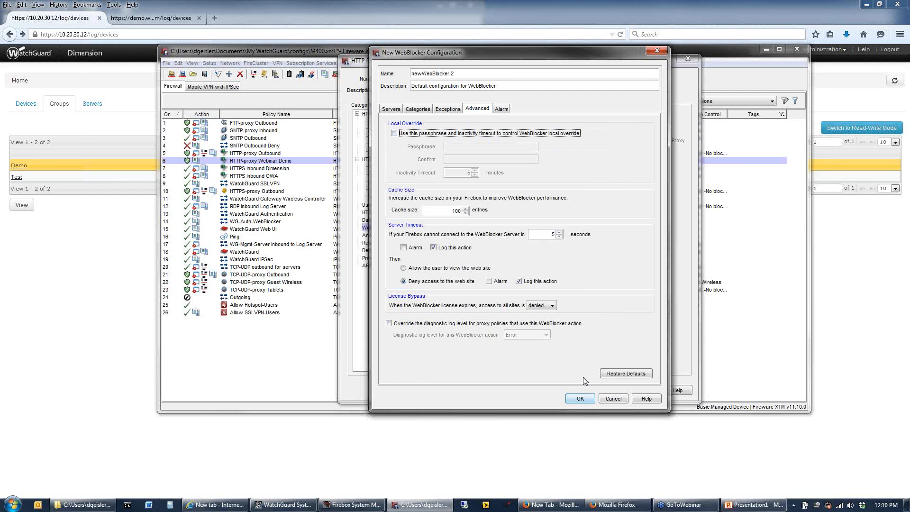
{"action": "left_click", "coordinate": [580, 398]}
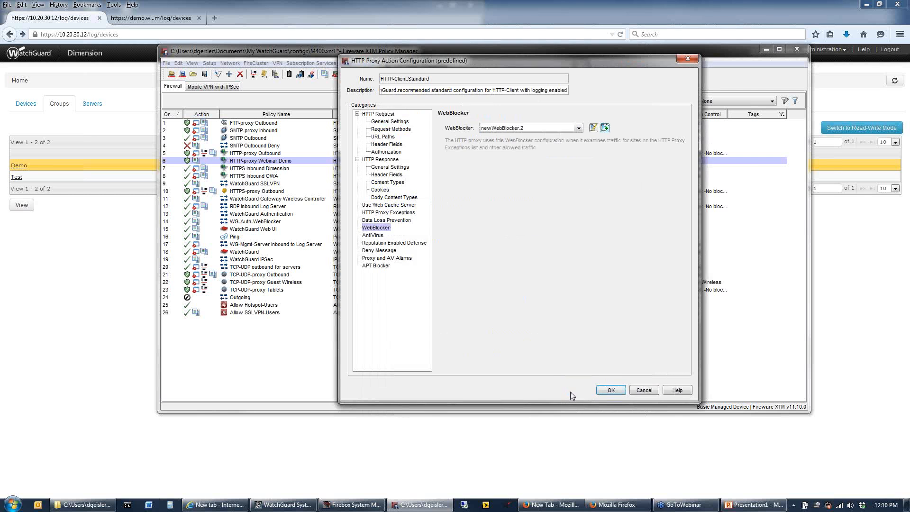
Set Reputation Enabled Defense to immediately block URLs that have a bad reputation and log the action
{"action": "left_click", "coordinate": [390, 243]}
{"action": "left_click", "coordinate": [463, 151]}
{"action": "left_click", "coordinate": [505, 164]}
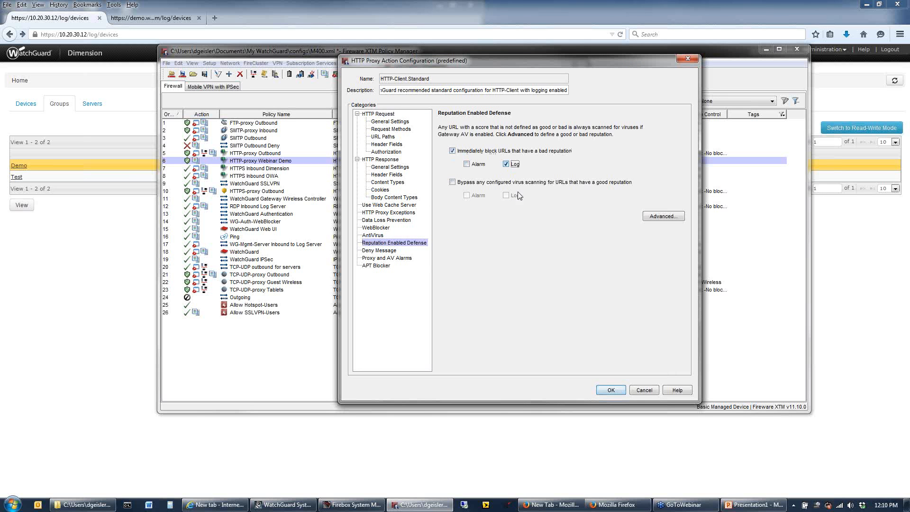
Enable APT Blocker and save the modified predefined proxy action as a clone named HTTP-Client.Standard.1
{"action": "left_click", "coordinate": [376, 266]}
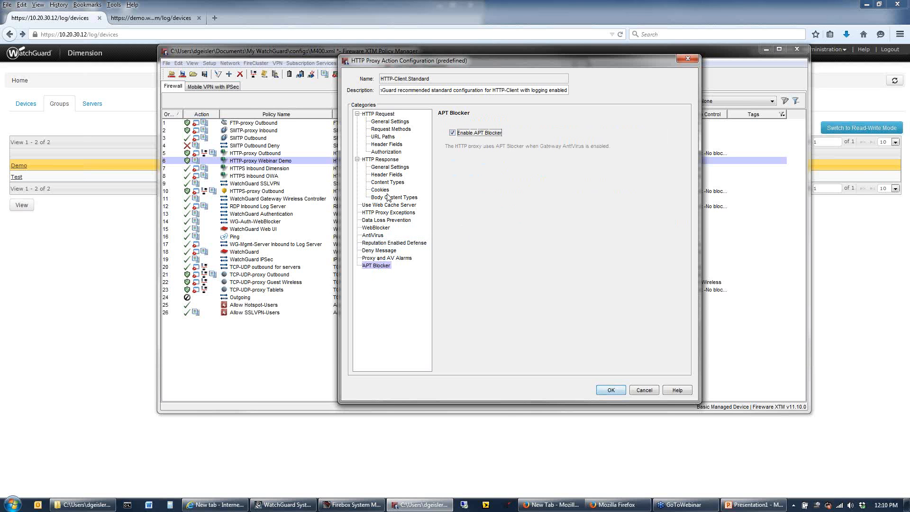
{"action": "left_click", "coordinate": [611, 390]}
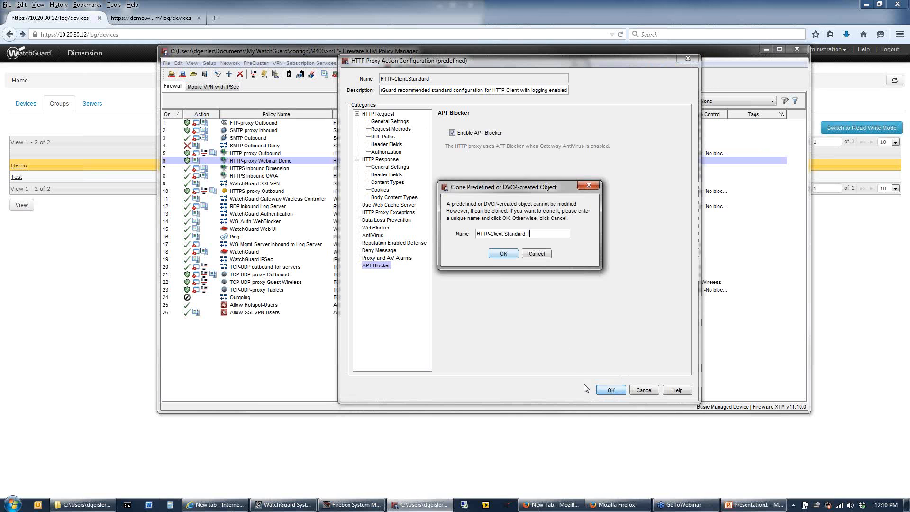
{"action": "key", "text": "Return"}
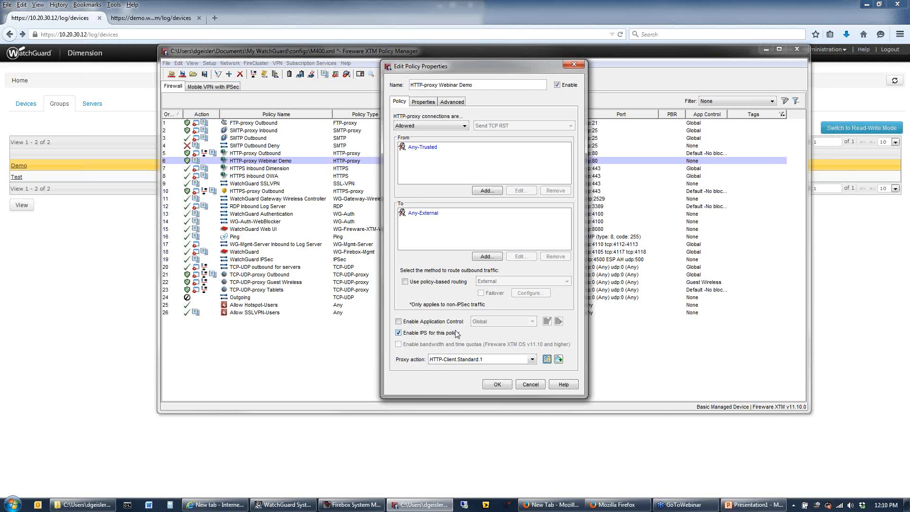
Enable Application Control with the Global action for the HTTP-proxy Webinar Demo policy, review that action's applications, and close the policy
{"action": "left_click", "coordinate": [399, 321]}
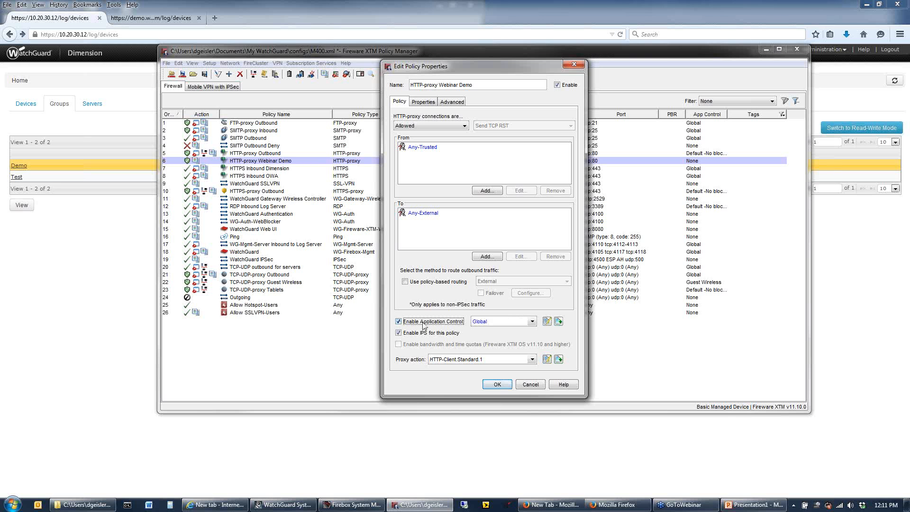
{"action": "left_click", "coordinate": [533, 322]}
{"action": "left_click", "coordinate": [480, 331]}
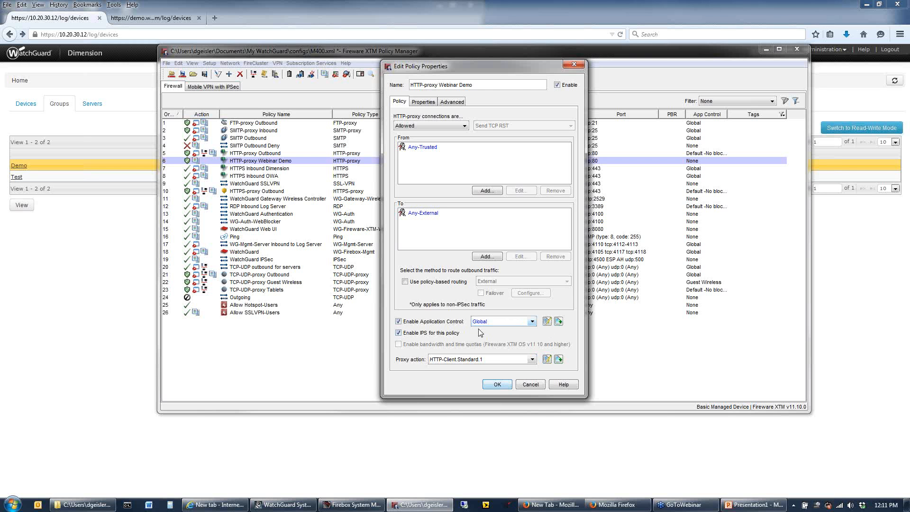
{"action": "left_click", "coordinate": [547, 322]}
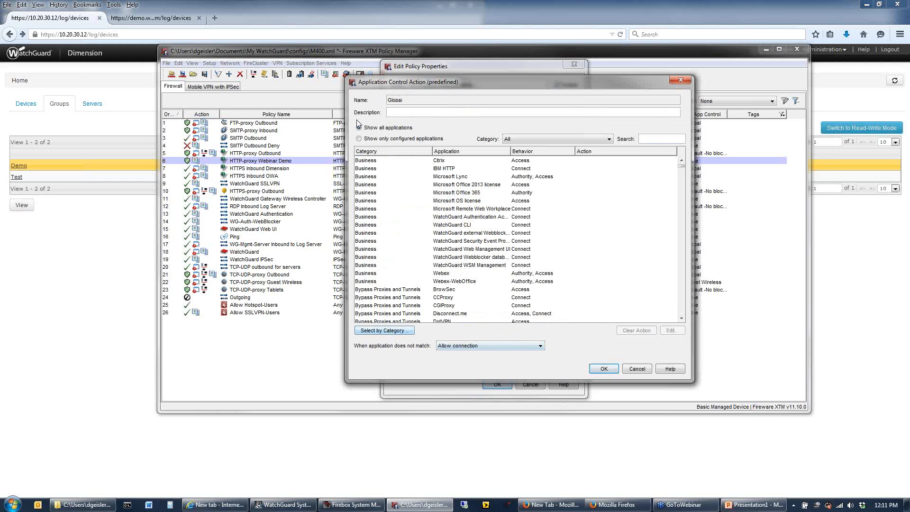
{"action": "left_click", "coordinate": [396, 138]}
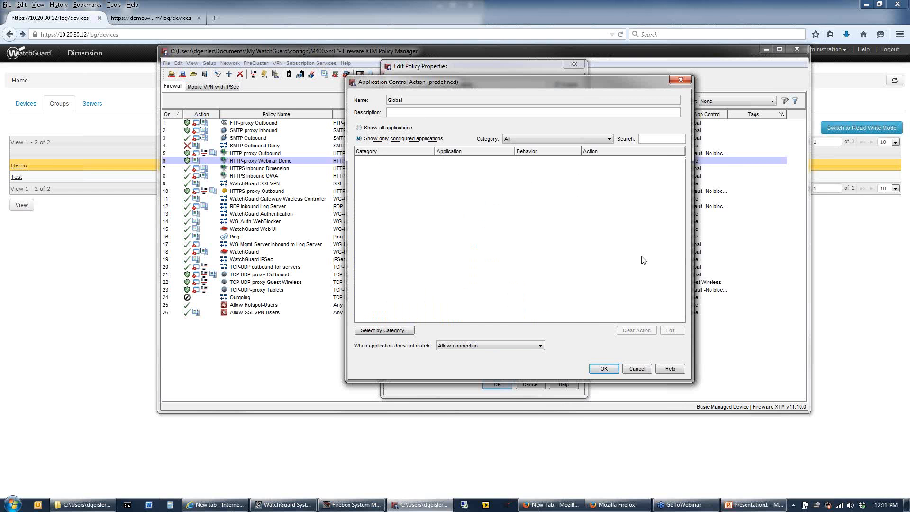
{"action": "left_click", "coordinate": [378, 128]}
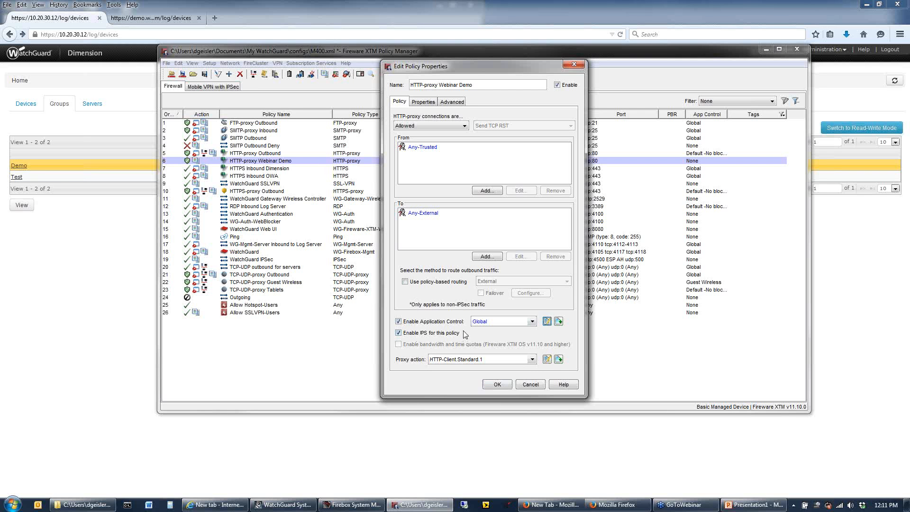
{"action": "left_click", "coordinate": [424, 106]}
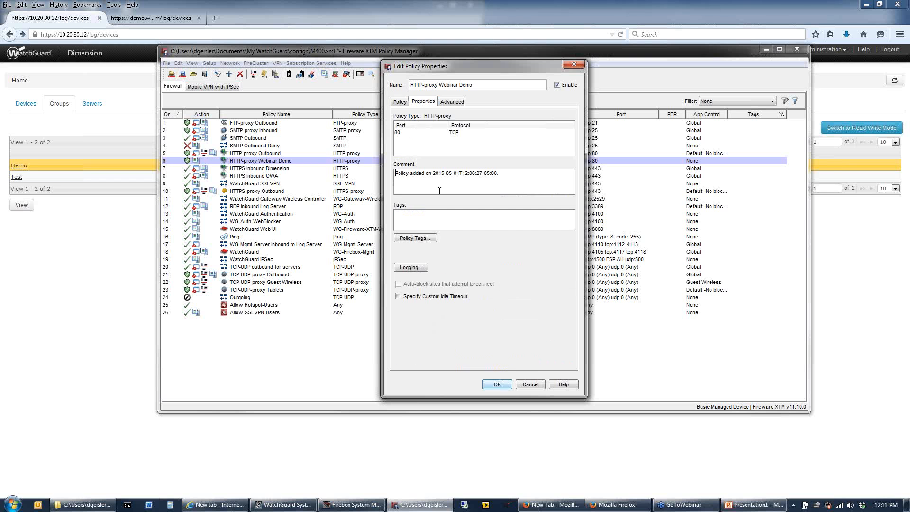
{"action": "left_click", "coordinate": [400, 103]}
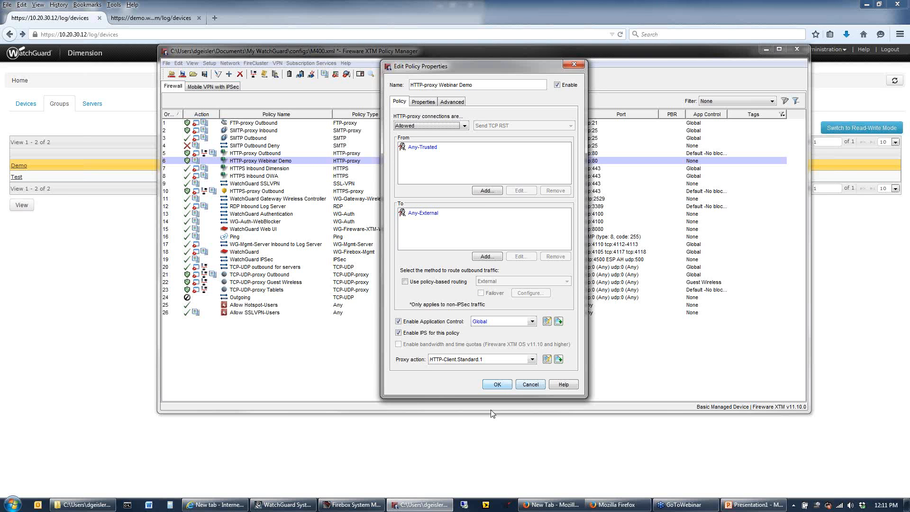
{"action": "left_click", "coordinate": [496, 385]}
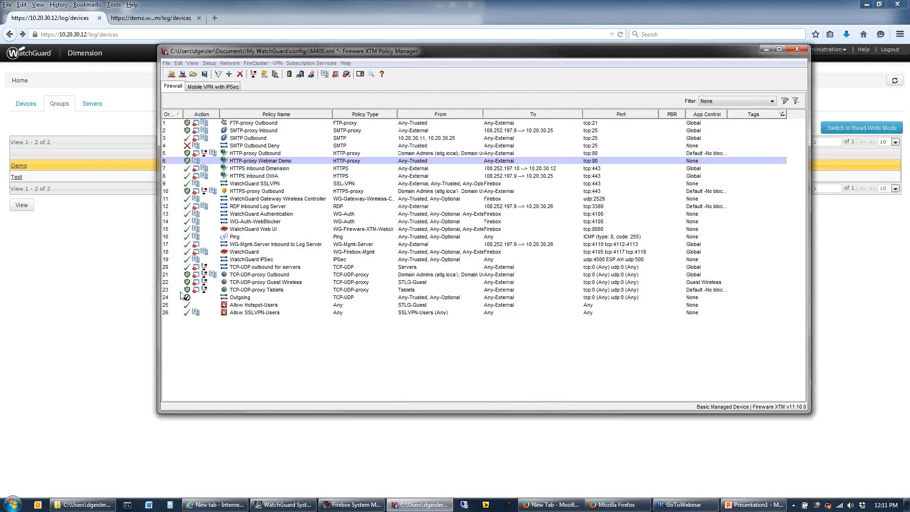
Switch to WatchGuard Dimension, open the system settings, and look at the certificate signing request form before closing it
{"action": "left_click", "coordinate": [125, 264]}
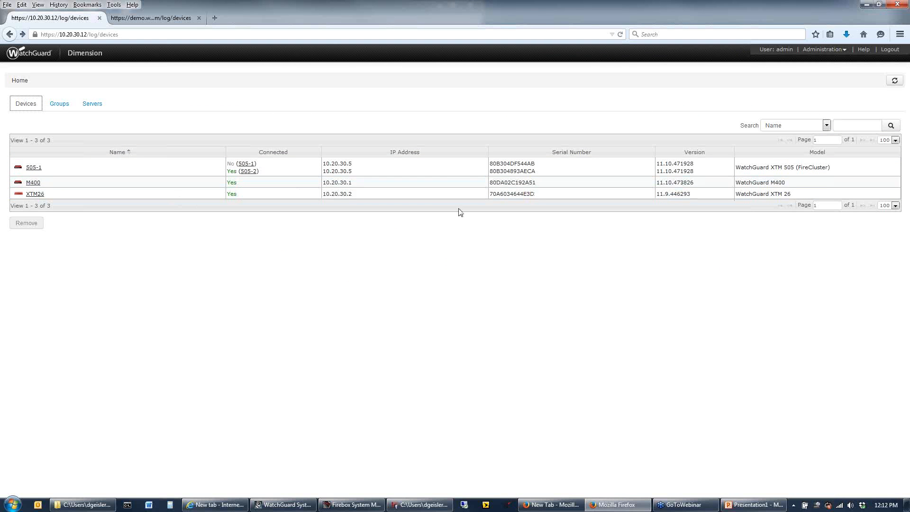
{"action": "left_click", "coordinate": [843, 51]}
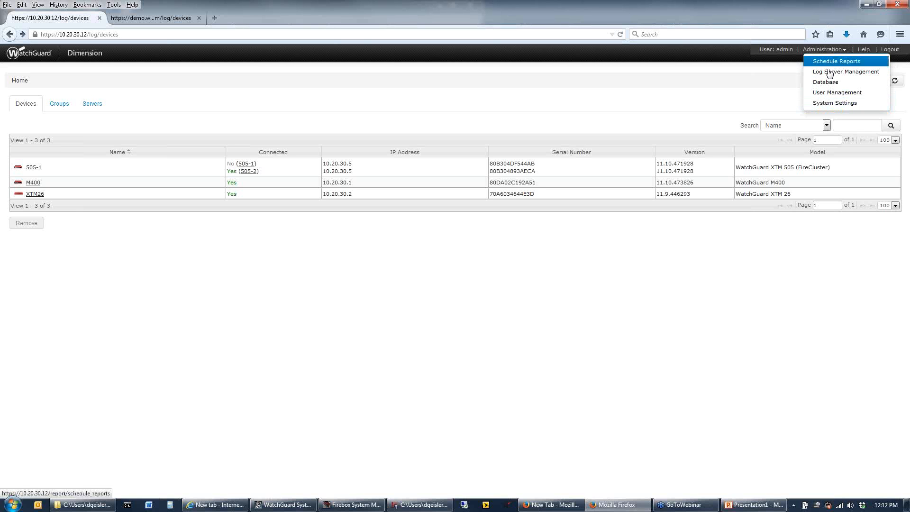
{"action": "left_click", "coordinate": [833, 103]}
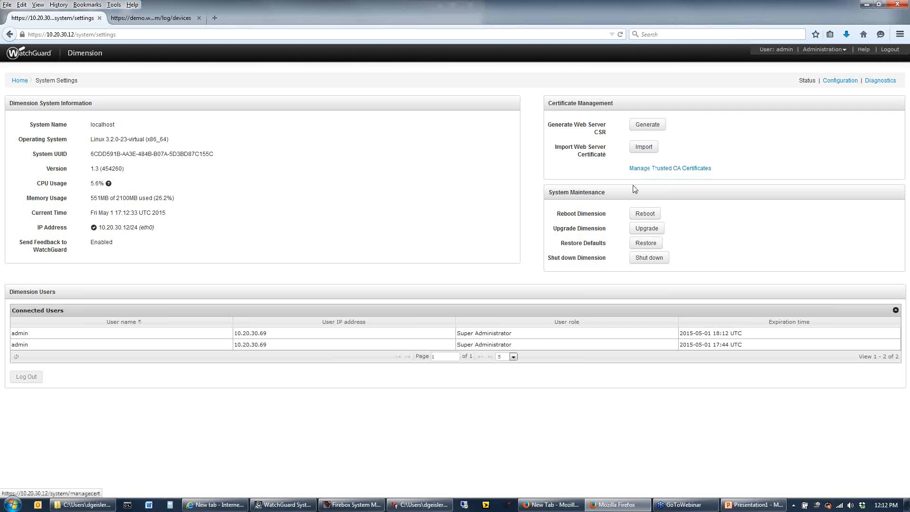
{"action": "left_click", "coordinate": [648, 124]}
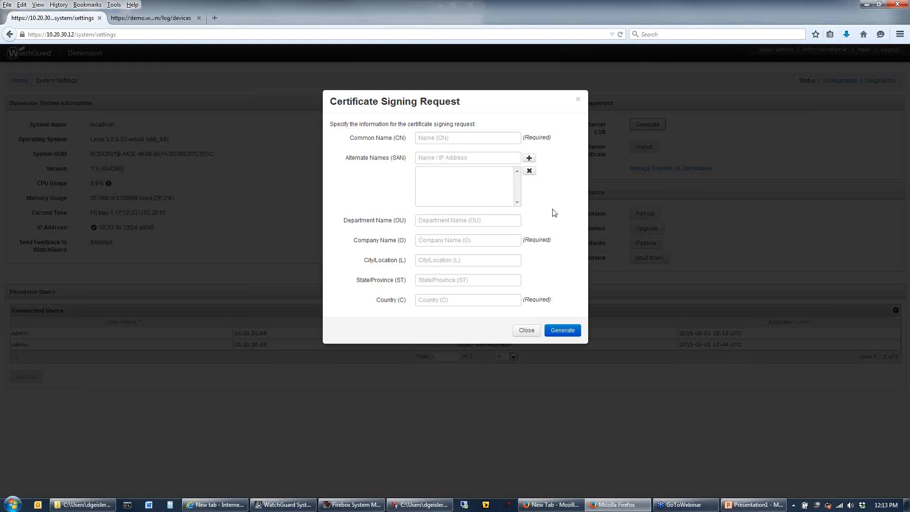
{"action": "left_click", "coordinate": [527, 330]}
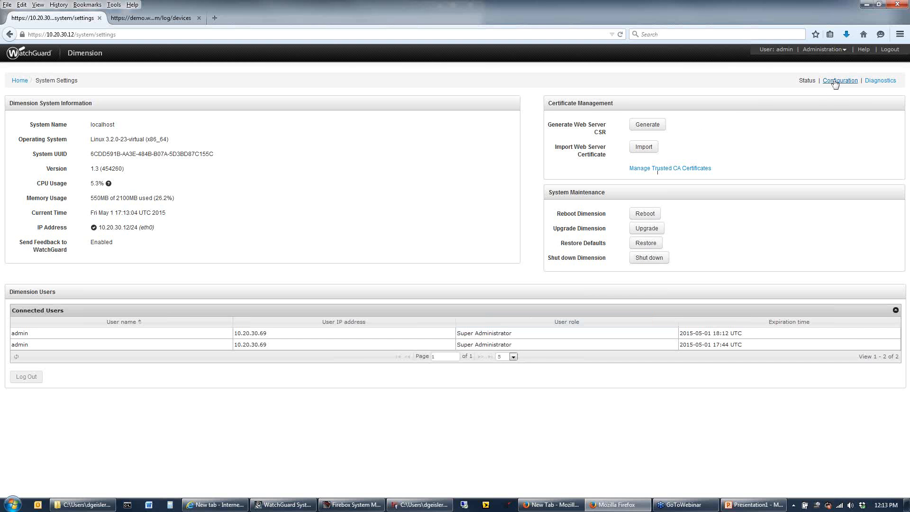
Open the Dimension system configuration and view the settings of the eth0 interface
{"action": "left_click", "coordinate": [836, 83]}
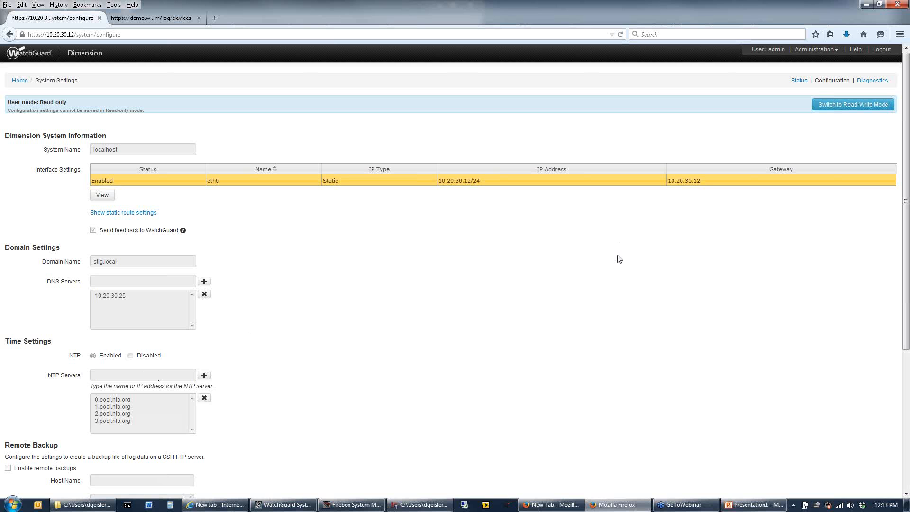
{"action": "left_click", "coordinate": [102, 196]}
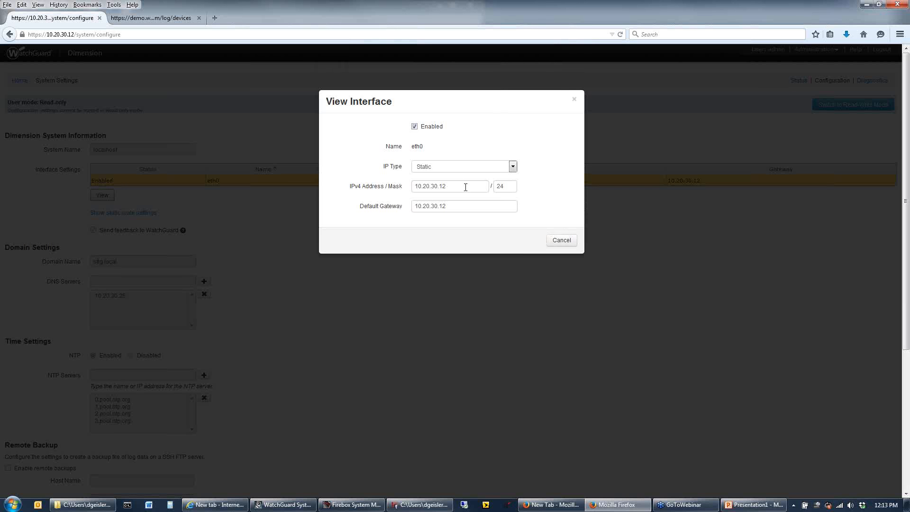
{"action": "left_click", "coordinate": [561, 240]}
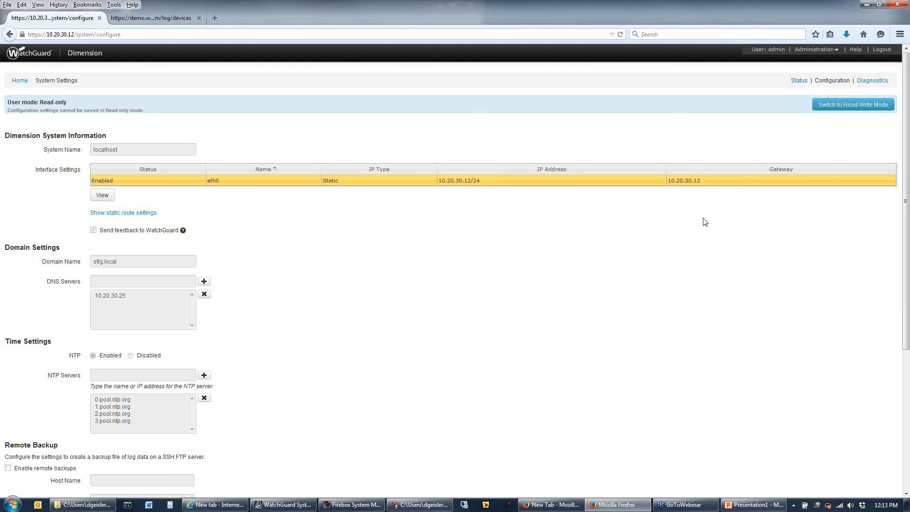
Switch the system configuration to read-write mode and review the system name, domain, time and remote backup settings
{"action": "left_click", "coordinate": [852, 109]}
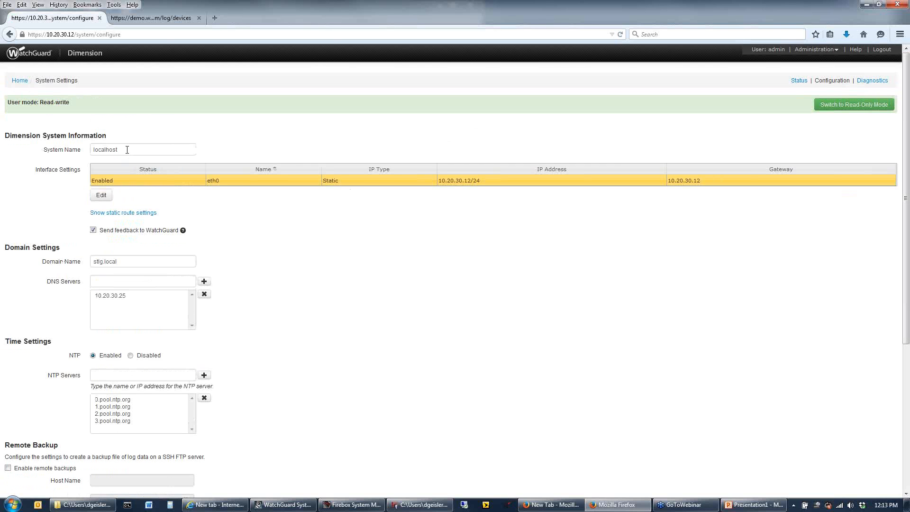
{"action": "left_click_drag", "start_coordinate": [126, 149], "coordinate": [20, 150]}
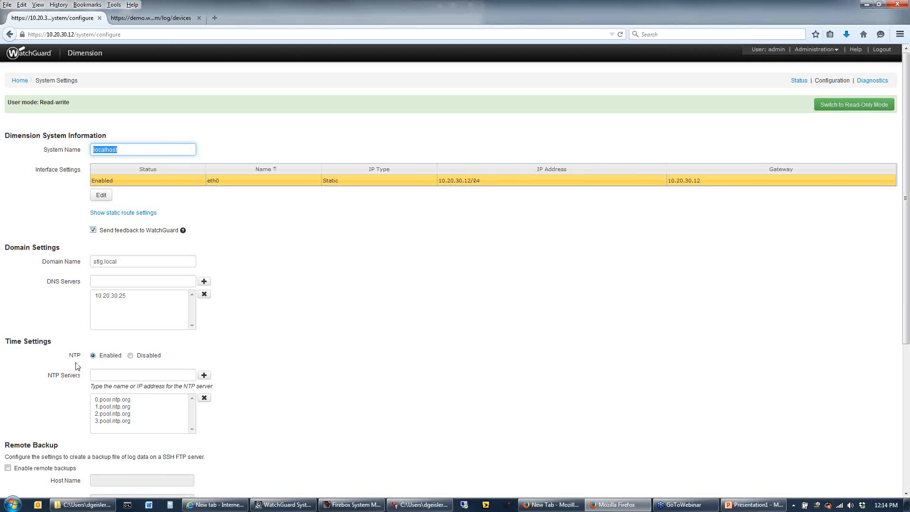
{"action": "scroll", "coordinate": [829, 334], "scroll_direction": "down", "scroll_amount": 5}
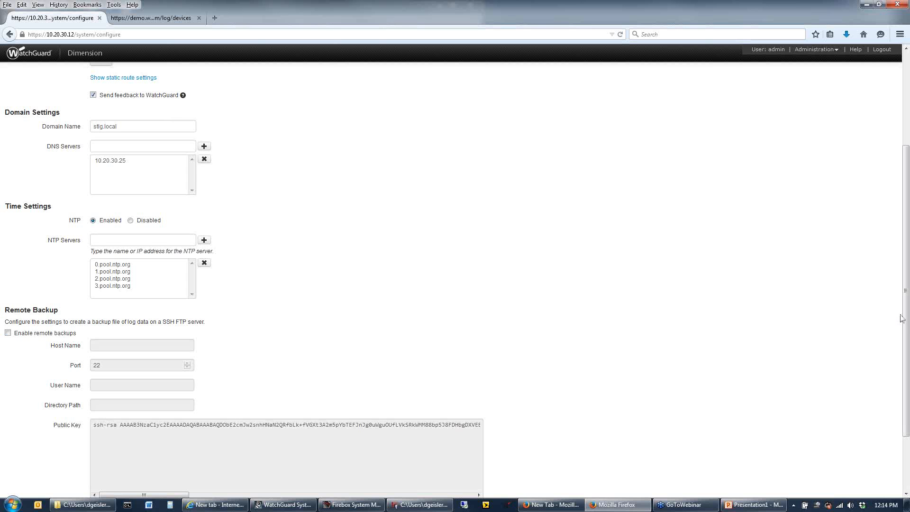
{"action": "scroll", "coordinate": [907, 324], "scroll_direction": "down", "scroll_amount": 3}
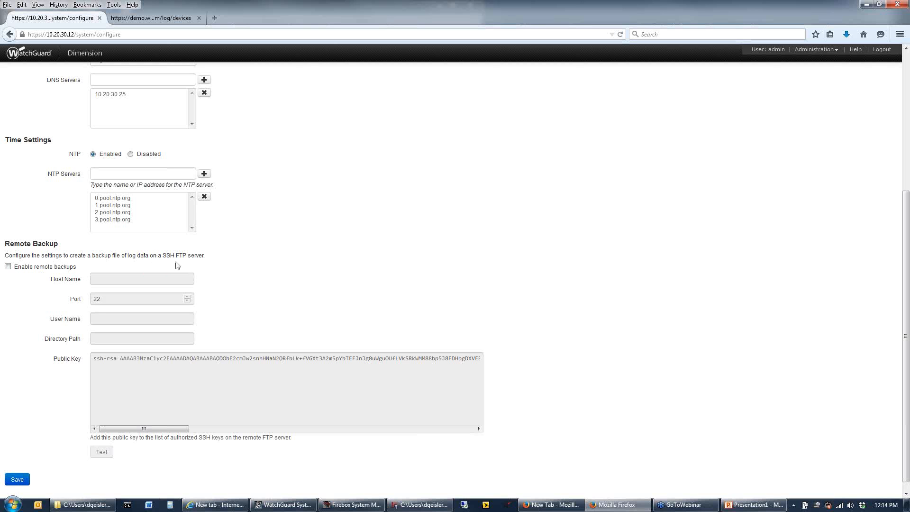
Enable remote backups to look at the SSH FTP server settings, and disable them again
{"action": "left_click", "coordinate": [8, 266]}
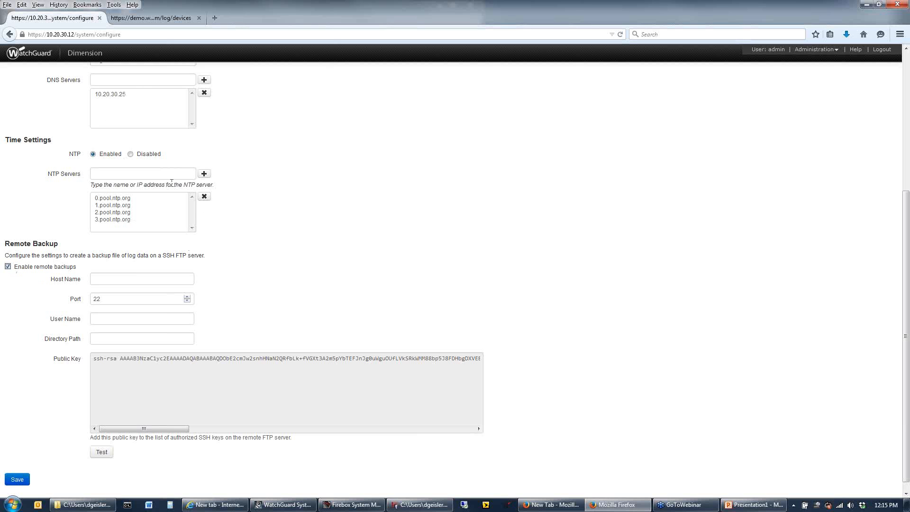
{"action": "left_click", "coordinate": [133, 97]}
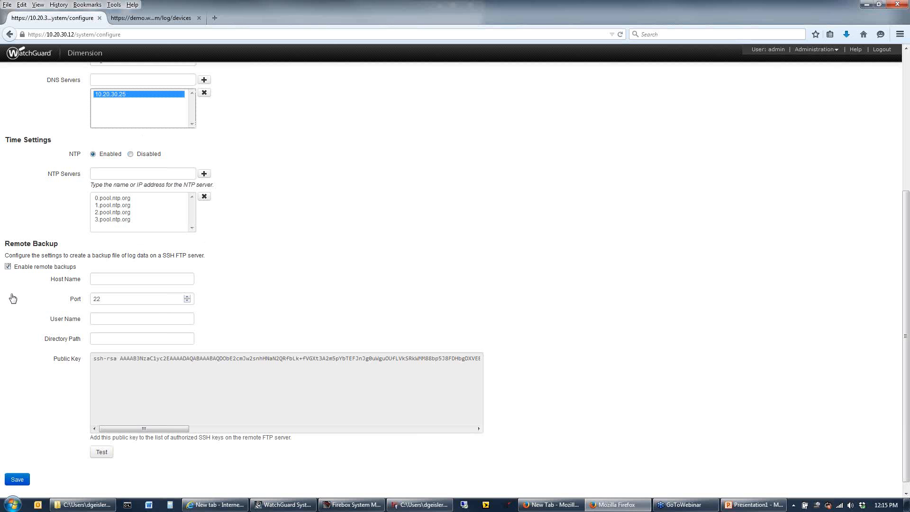
{"action": "left_click", "coordinate": [8, 268]}
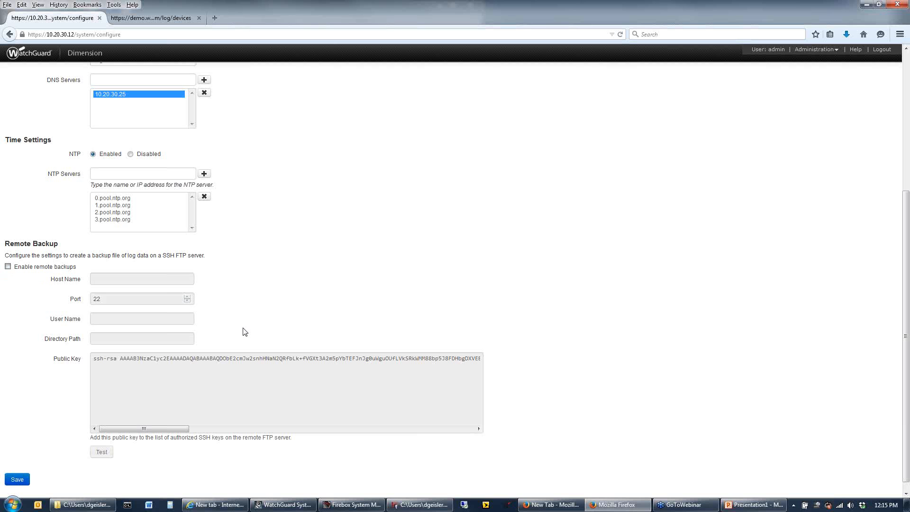
Examine the diagnostics pages for the operating system and the Dimension server
{"action": "scroll", "coordinate": [417, 350], "scroll_direction": "up", "scroll_amount": 5}
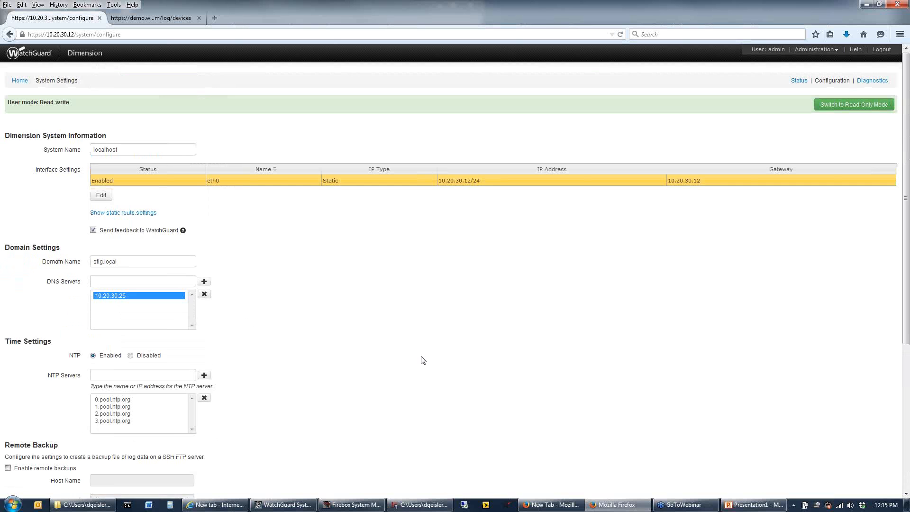
{"action": "scroll", "coordinate": [417, 358], "scroll_direction": "down", "scroll_amount": 5}
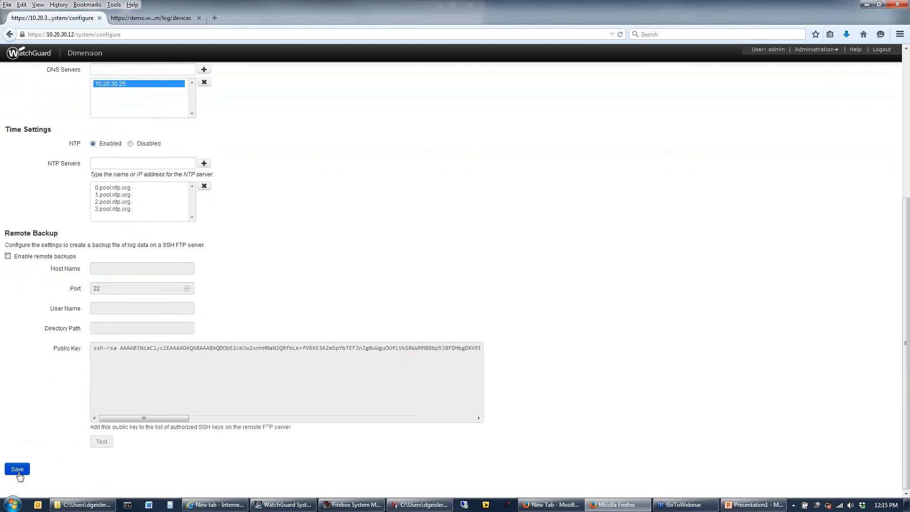
{"action": "scroll", "coordinate": [572, 276], "scroll_direction": "up", "scroll_amount": 3}
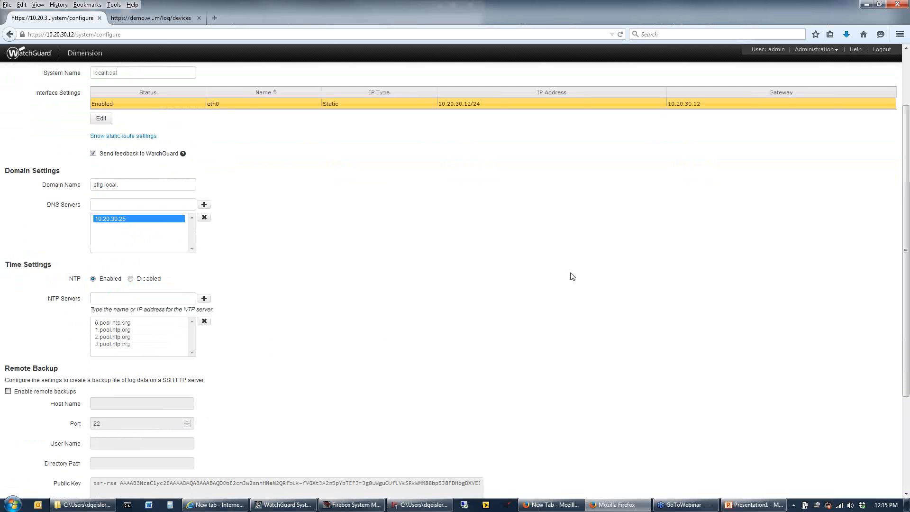
{"action": "scroll", "coordinate": [572, 276], "scroll_direction": "up", "scroll_amount": 2}
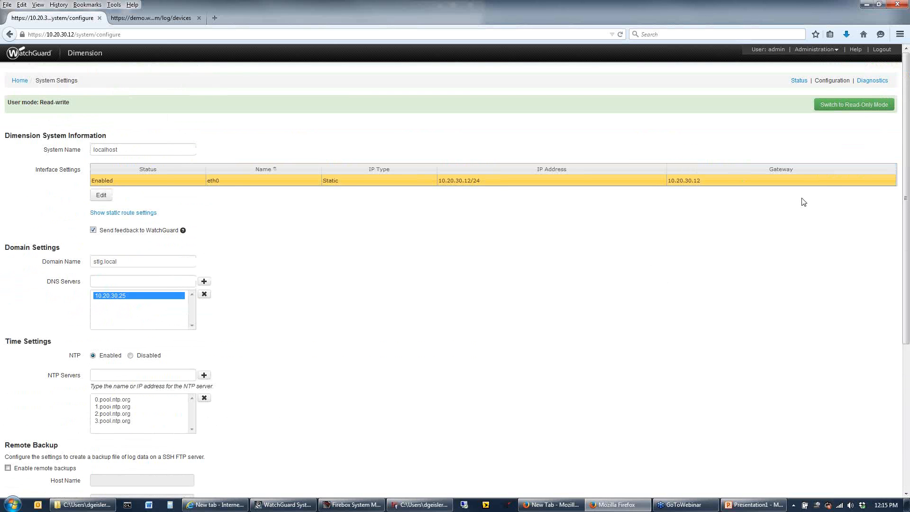
{"action": "left_click", "coordinate": [871, 81]}
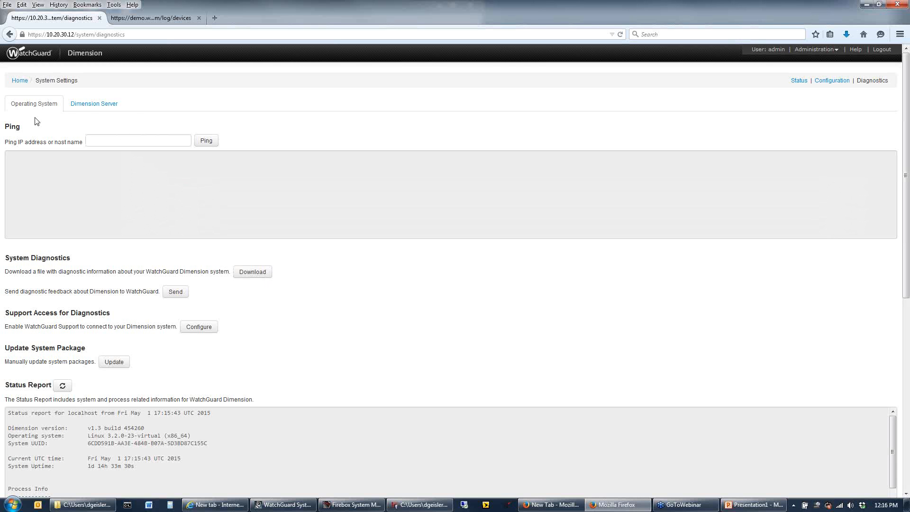
{"action": "left_click", "coordinate": [89, 106]}
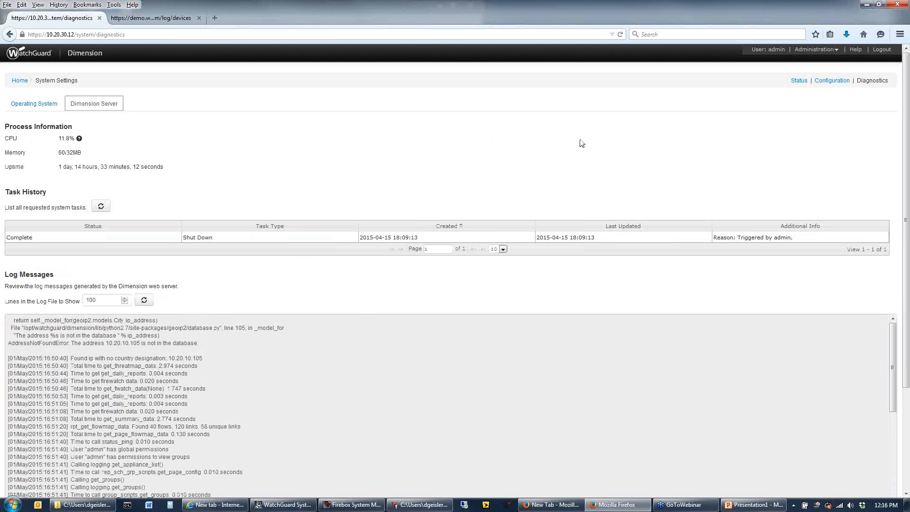
Open user management in read-write mode and show the Active Directory settings with the stlg.local domain selected
{"action": "left_click", "coordinate": [834, 51]}
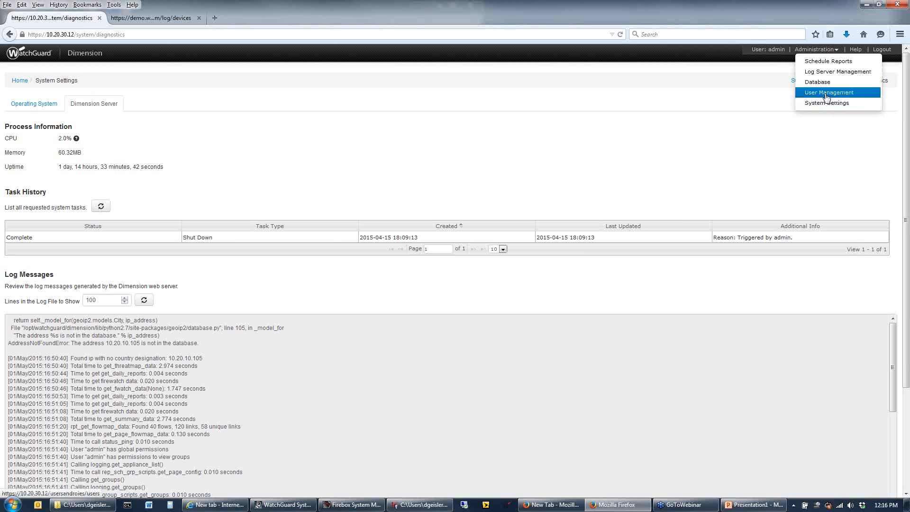
{"action": "left_click", "coordinate": [827, 93]}
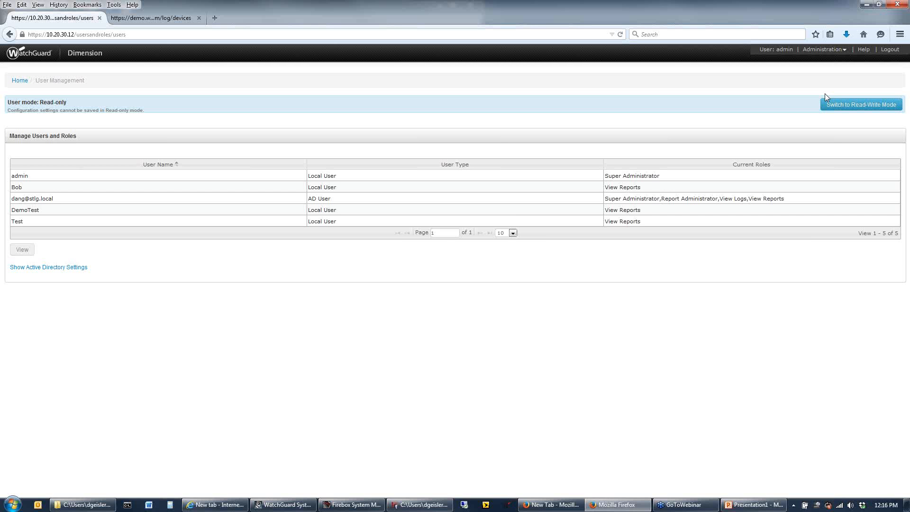
{"action": "left_click", "coordinate": [835, 104]}
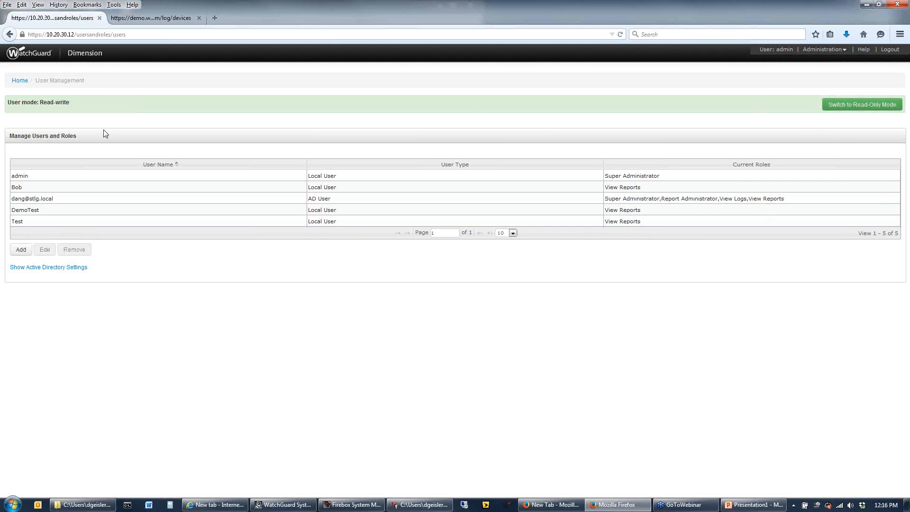
{"action": "left_click", "coordinate": [77, 268]}
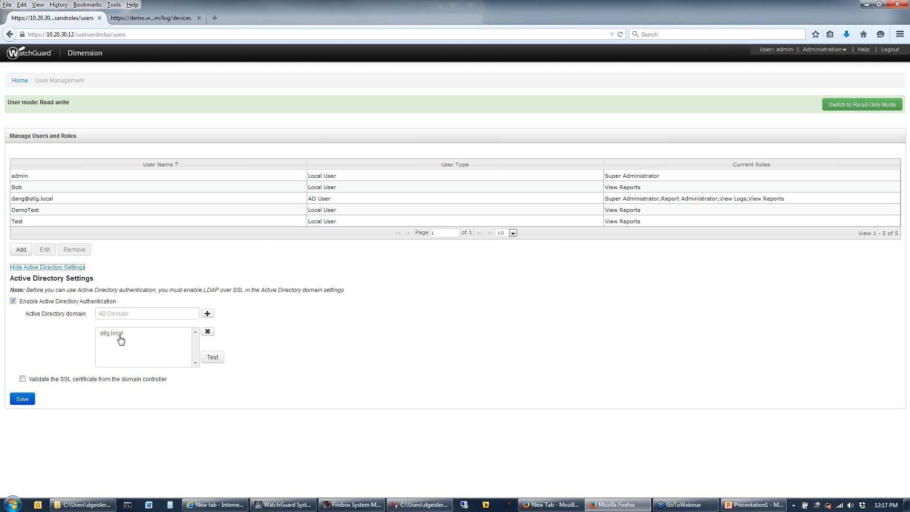
{"action": "left_click", "coordinate": [127, 313]}
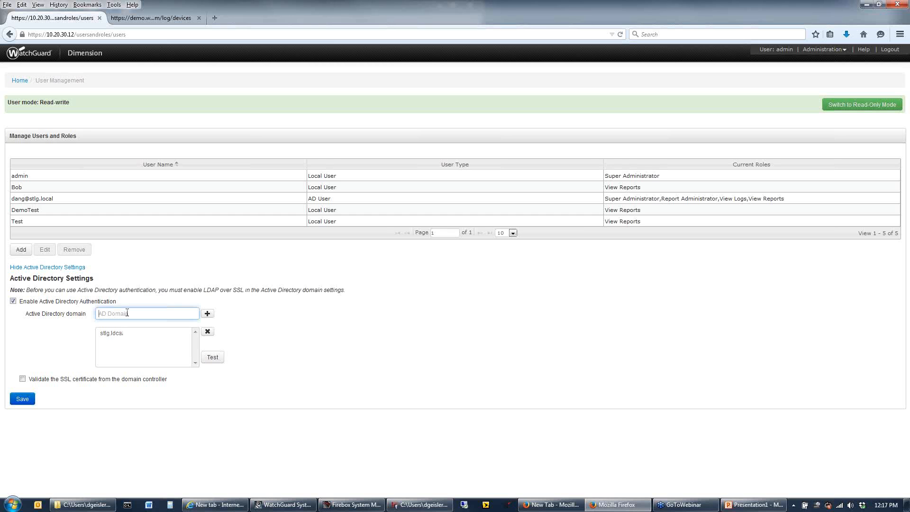
{"action": "left_click", "coordinate": [118, 337]}
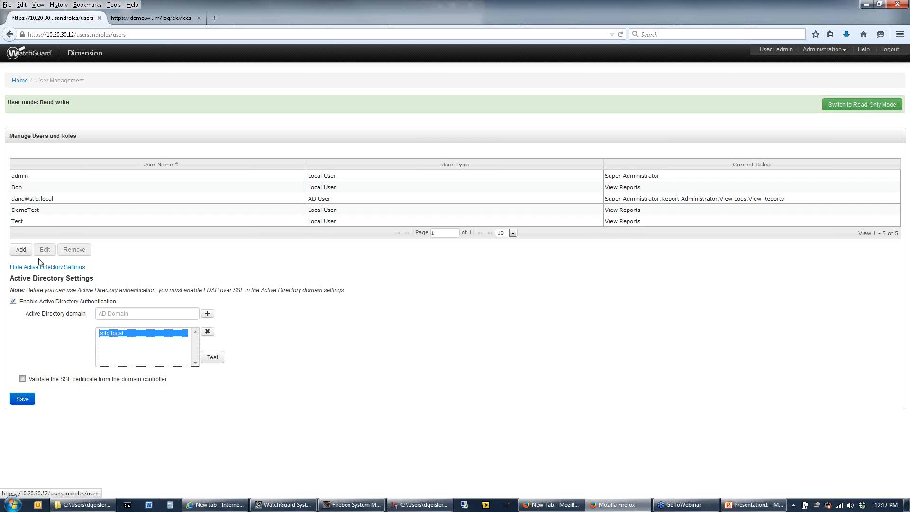
View the type, roles and devices of the existing AD user and close the user's settings without saving
{"action": "left_click", "coordinate": [40, 199]}
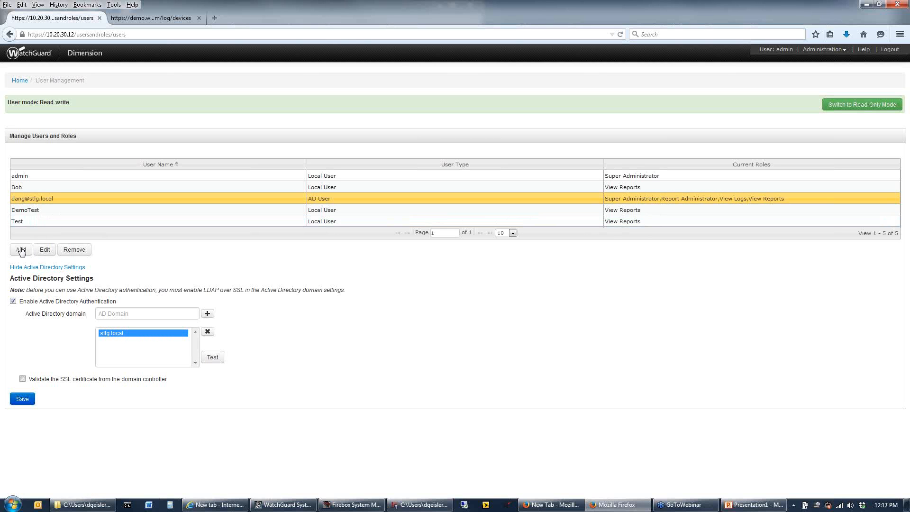
{"action": "left_click", "coordinate": [46, 250]}
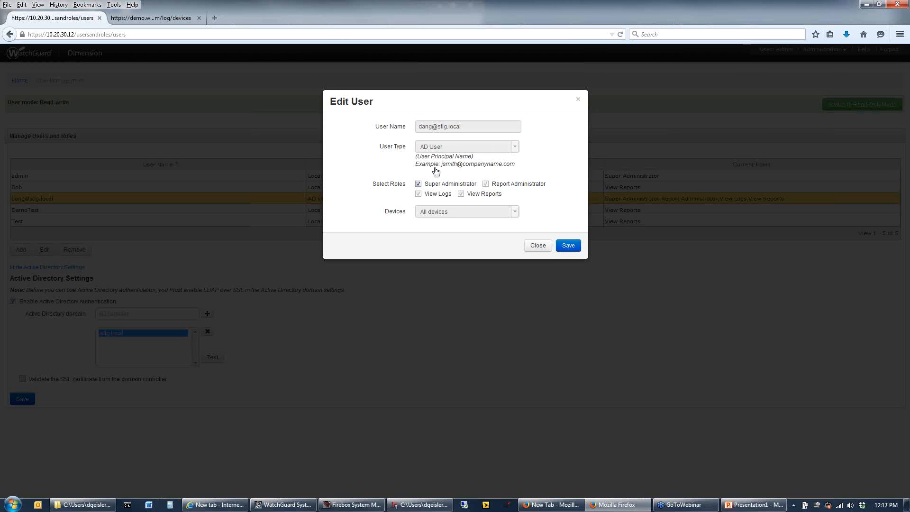
{"action": "left_click", "coordinate": [537, 245]}
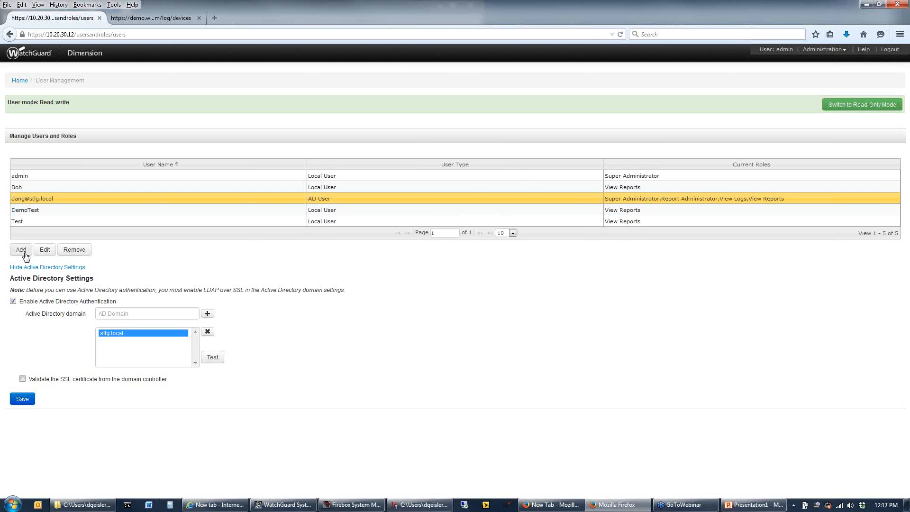
Start adding a user in user management with the type AD Group and the user name IT
{"action": "left_click", "coordinate": [22, 250]}
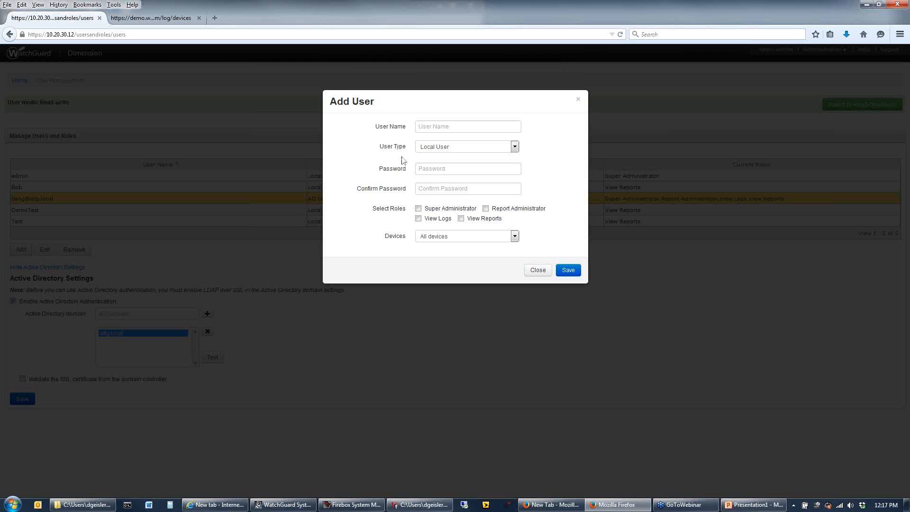
{"action": "left_click", "coordinate": [514, 147]}
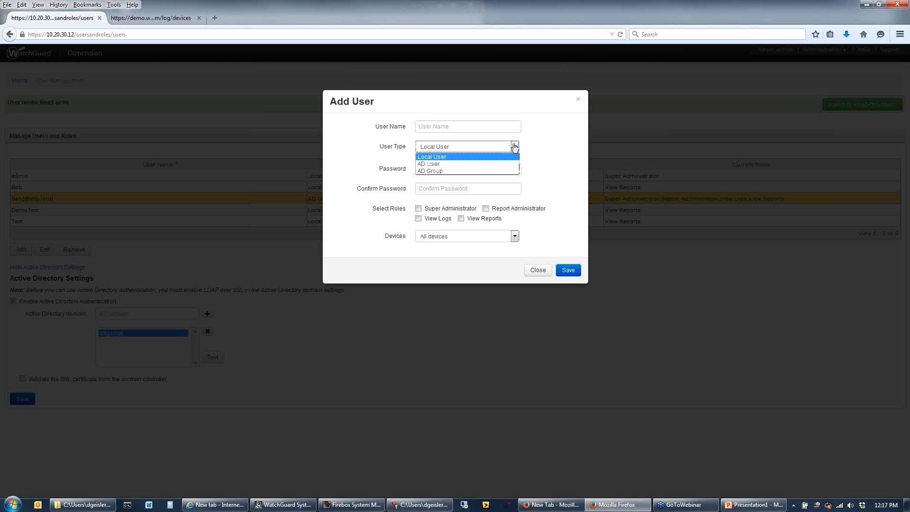
{"action": "left_click", "coordinate": [435, 172]}
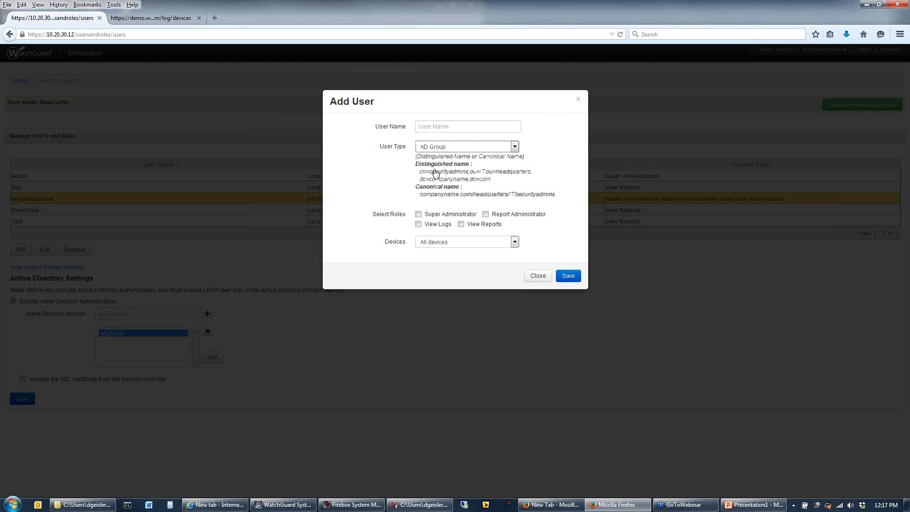
{"action": "left_click", "coordinate": [443, 126]}
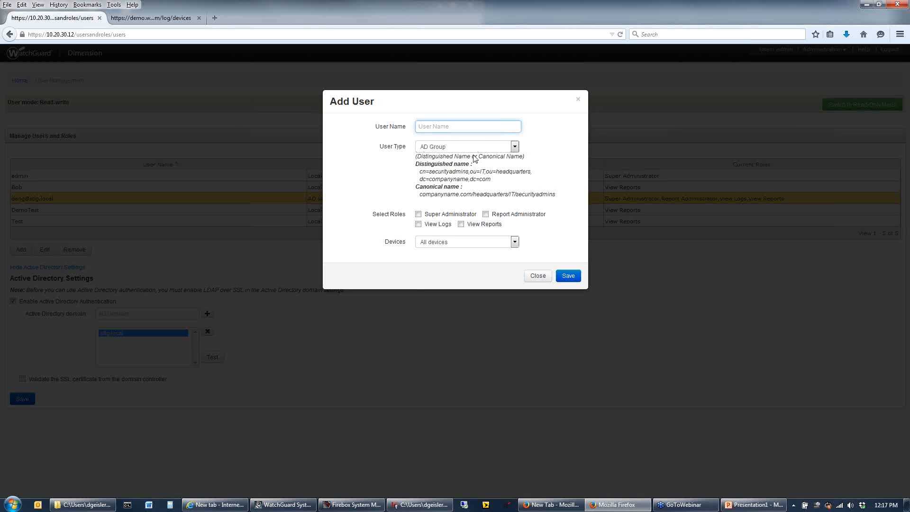
{"action": "type", "text": "IT"}
Change the new user's type to Local User, and enter and confirm the account password
{"action": "left_click", "coordinate": [514, 146]}
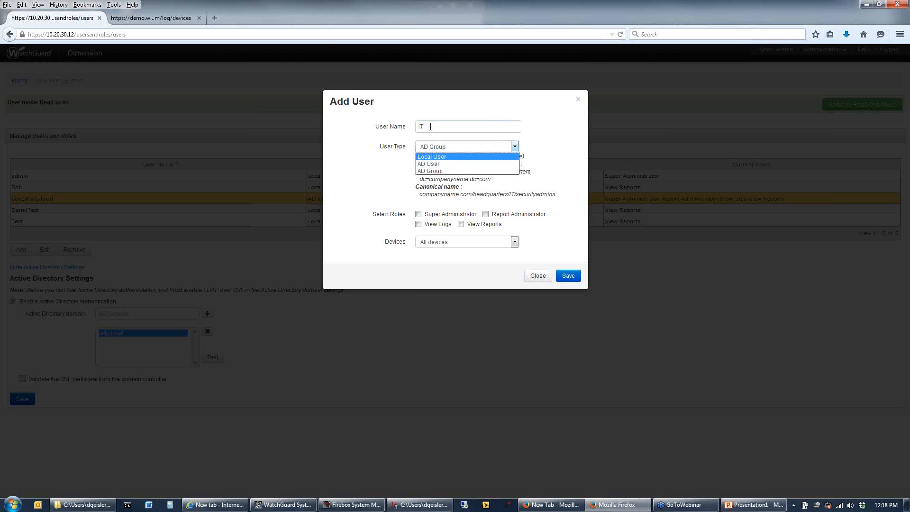
{"action": "left_click", "coordinate": [428, 126]}
{"action": "left_click", "coordinate": [448, 147]}
{"action": "left_click", "coordinate": [443, 155]}
{"action": "left_click", "coordinate": [445, 170]}
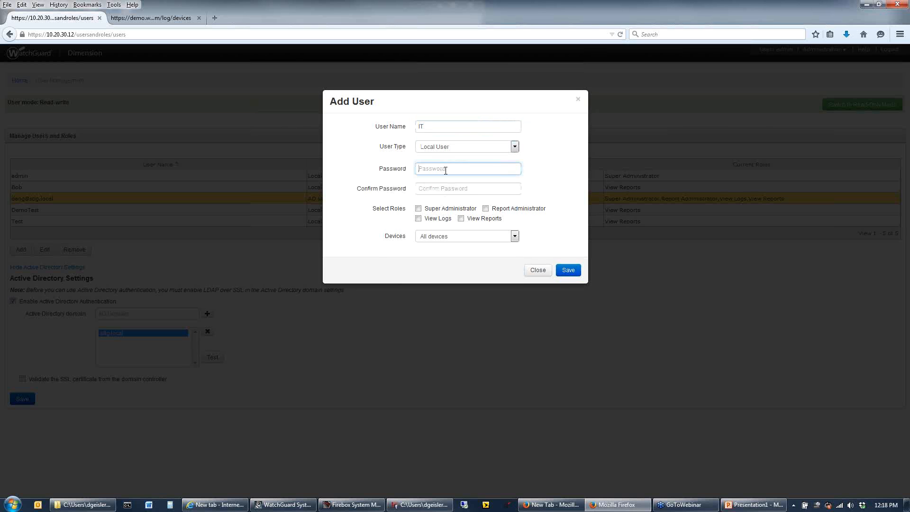
{"action": "type", "text": "********"}
{"action": "left_click", "coordinate": [448, 189]}
{"action": "type", "text": "********"}
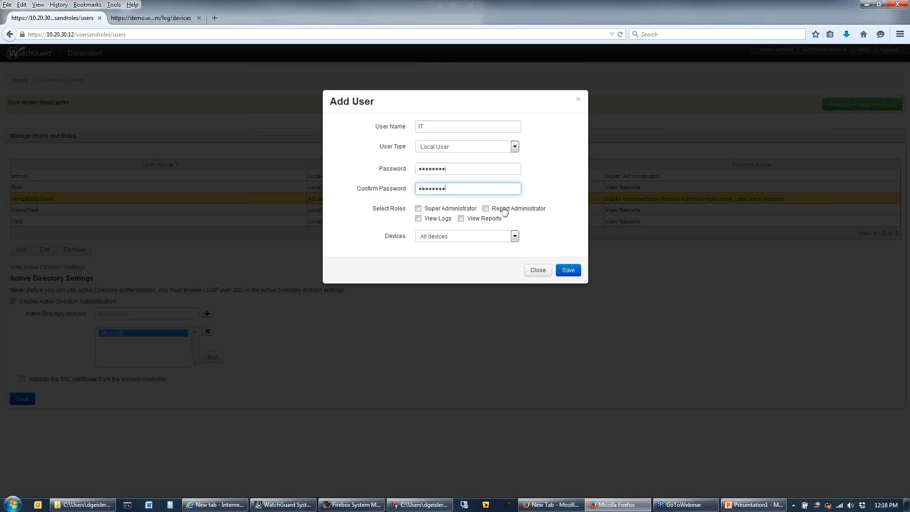
Give the new user the View Reports and View Logs roles, limited to the M400 device
{"action": "left_click", "coordinate": [461, 219]}
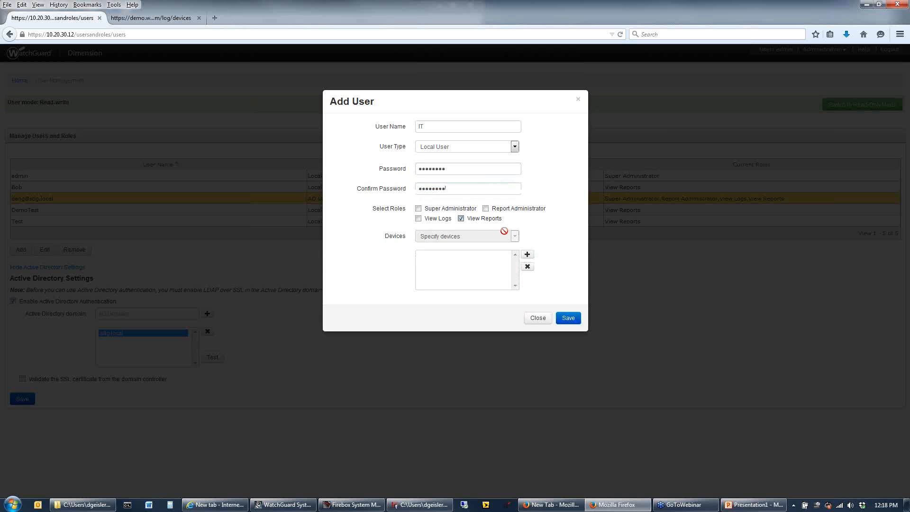
{"action": "left_click", "coordinate": [419, 220]}
{"action": "left_click", "coordinate": [527, 256]}
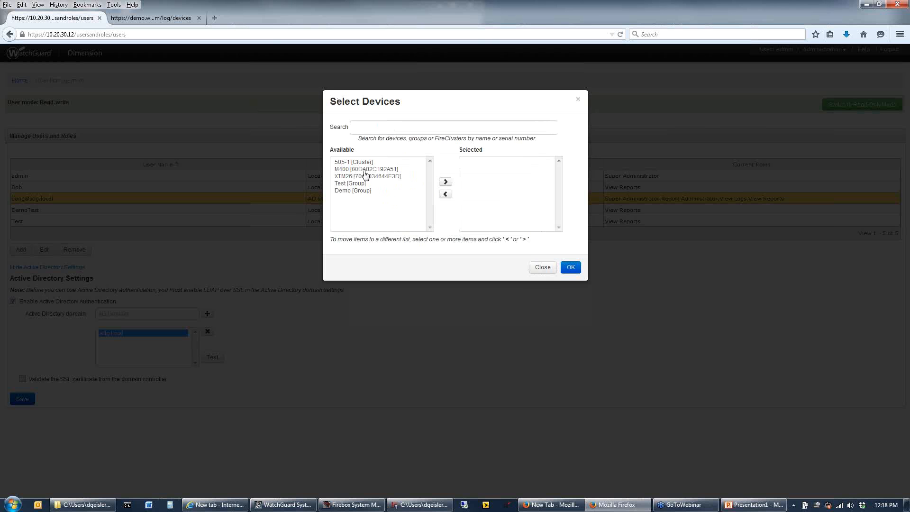
{"action": "left_click", "coordinate": [365, 170]}
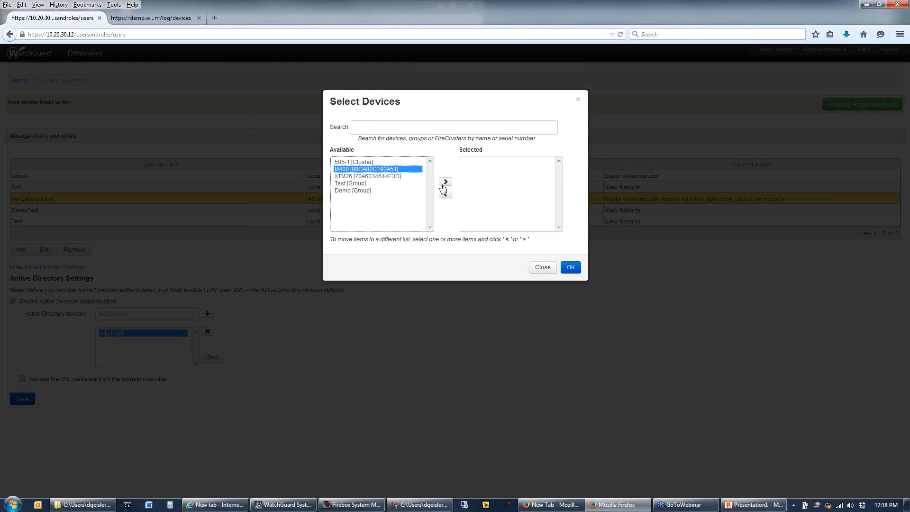
{"action": "left_click", "coordinate": [560, 275]}
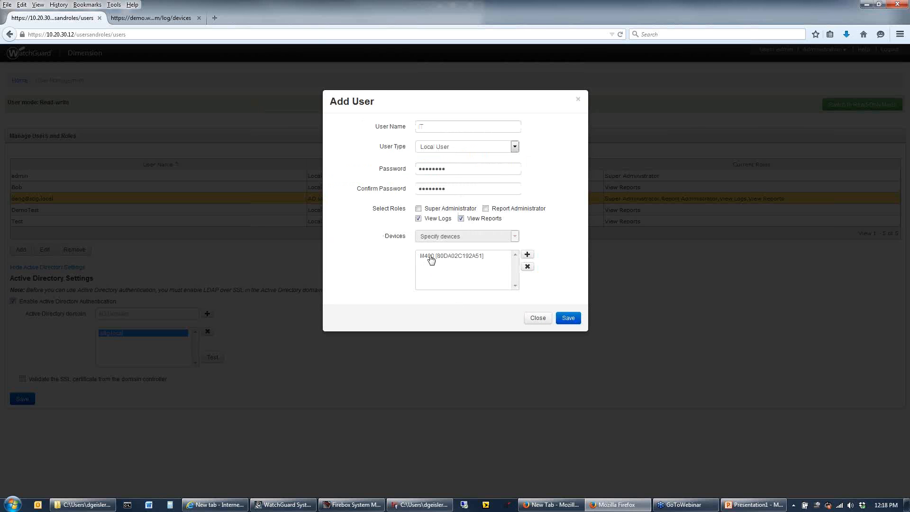
Rename the new user as Webinar, try the Report Administrator role, and close the user form without saving
{"action": "double_click", "coordinate": [428, 127]}
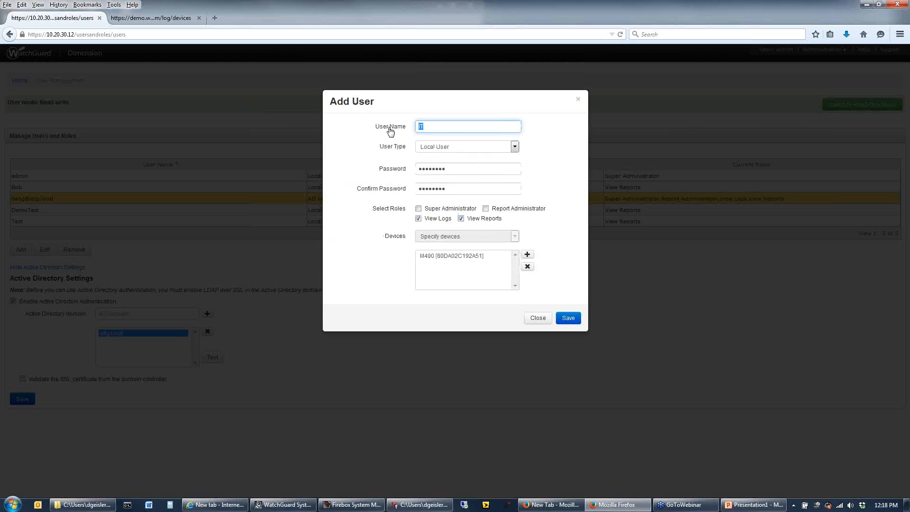
{"action": "type", "text": "Webinar"}
{"action": "left_click", "coordinate": [486, 209]}
{"action": "left_click", "coordinate": [486, 209]}
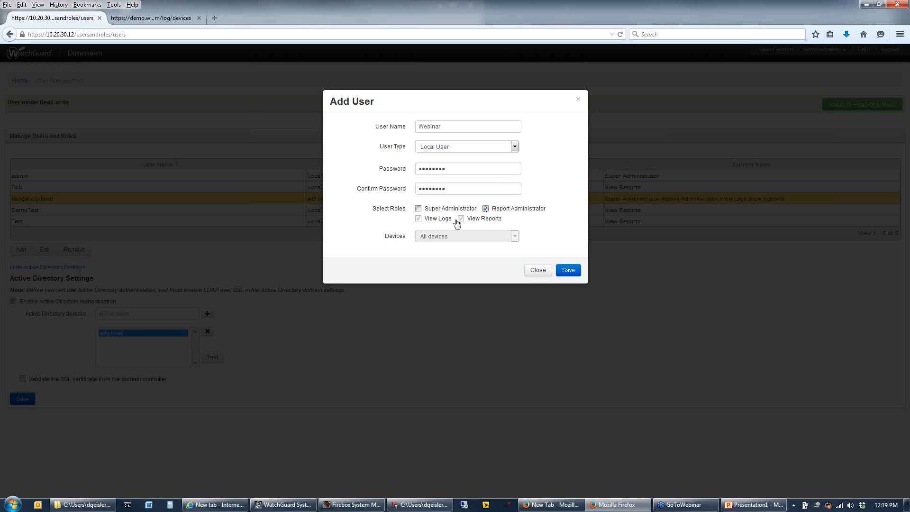
{"action": "left_click", "coordinate": [430, 210]}
{"action": "left_click", "coordinate": [535, 270]}
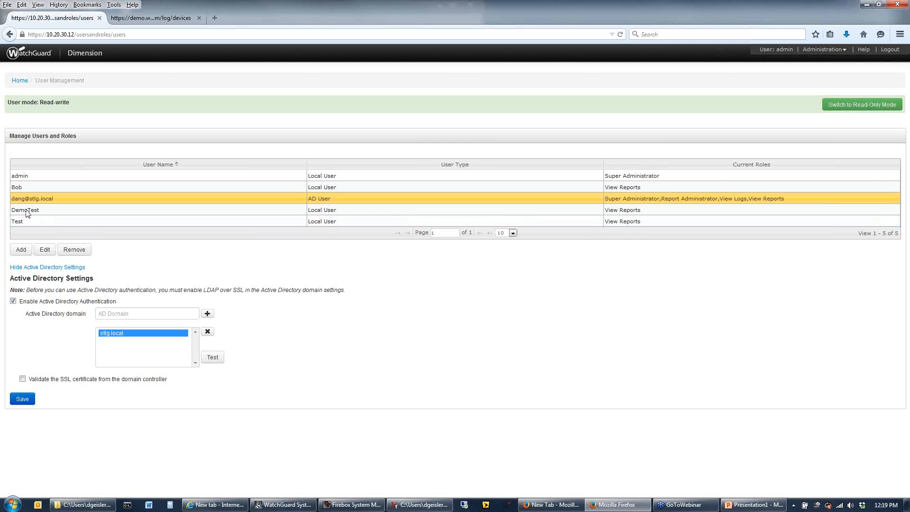
Open the database administration page and look through its status, process list and log messages area
{"action": "left_click", "coordinate": [71, 211]}
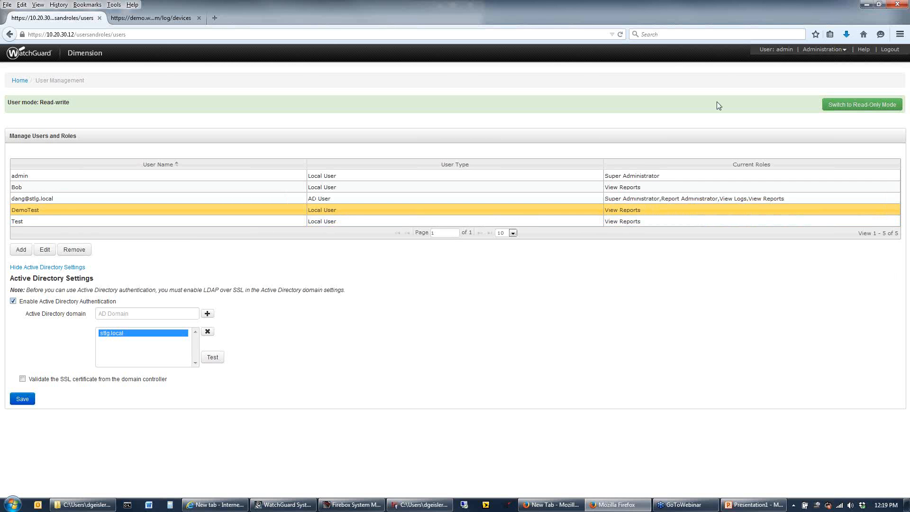
{"action": "left_click", "coordinate": [844, 50]}
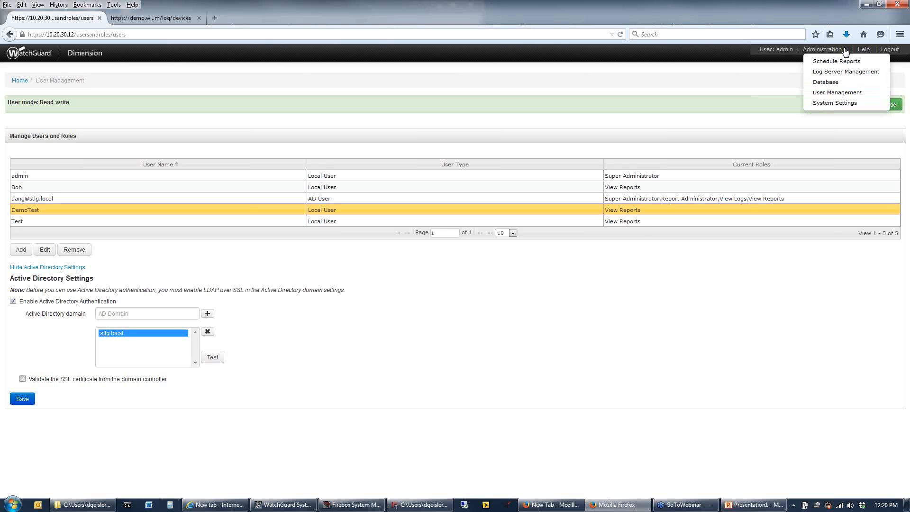
{"action": "left_click", "coordinate": [832, 84]}
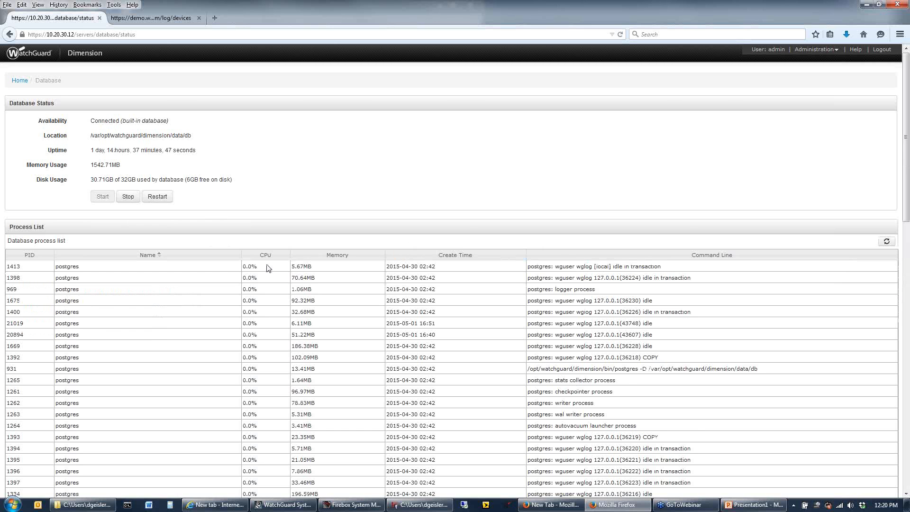
{"action": "scroll", "coordinate": [266, 268], "scroll_direction": "down", "scroll_amount": 5}
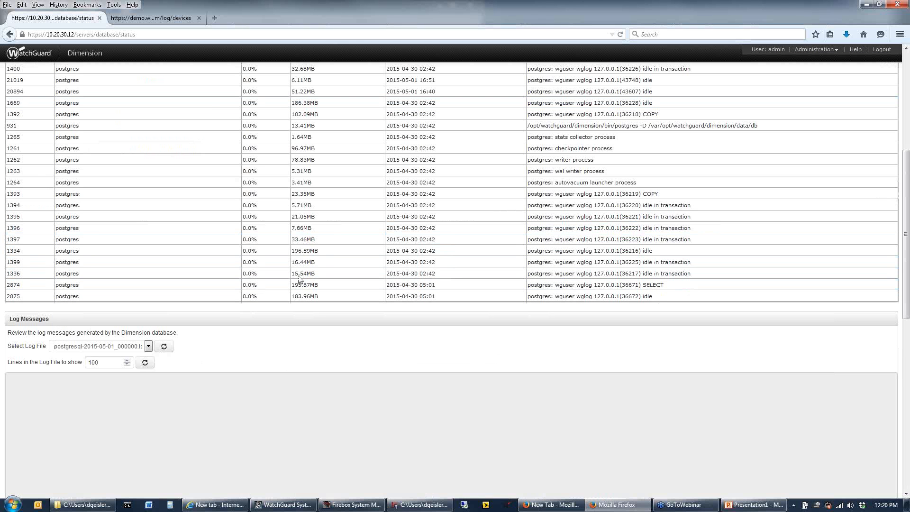
{"action": "scroll", "coordinate": [758, 166], "scroll_direction": "up", "scroll_amount": 4}
{"action": "scroll", "coordinate": [812, 115], "scroll_direction": "up", "scroll_amount": 1}
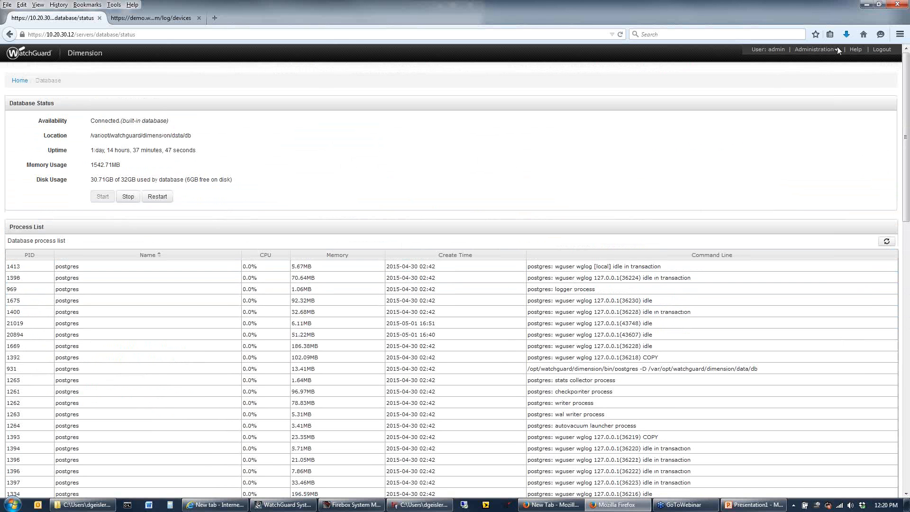
Open the log server management status and highlight the database disk usage
{"action": "left_click", "coordinate": [838, 50]}
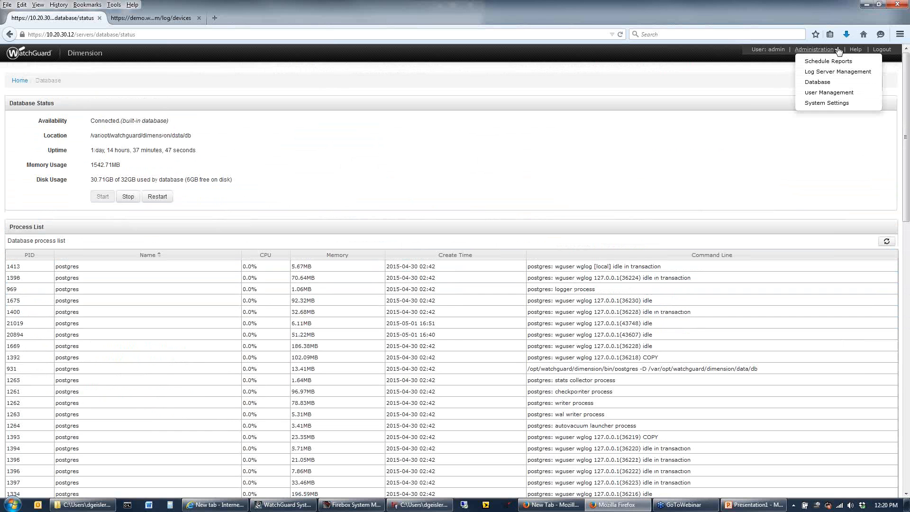
{"action": "left_click", "coordinate": [850, 76]}
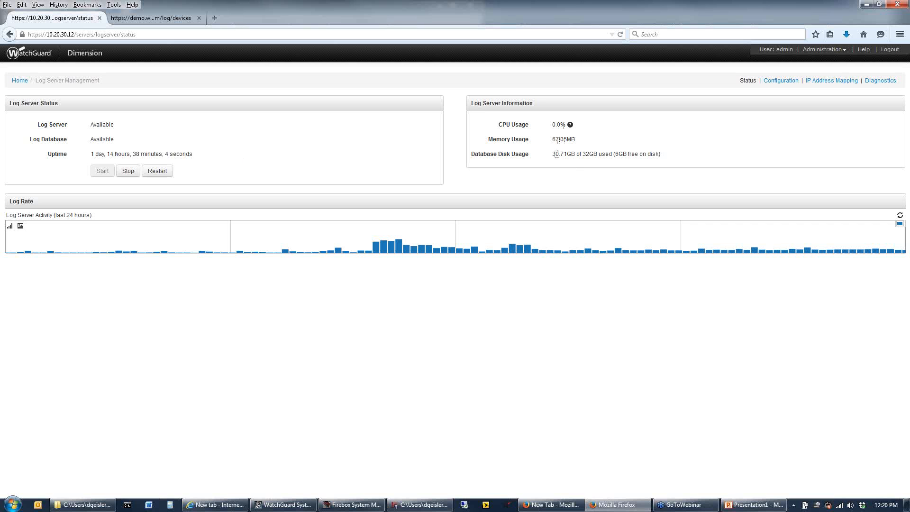
{"action": "left_click_drag", "start_coordinate": [556, 154], "coordinate": [644, 163]}
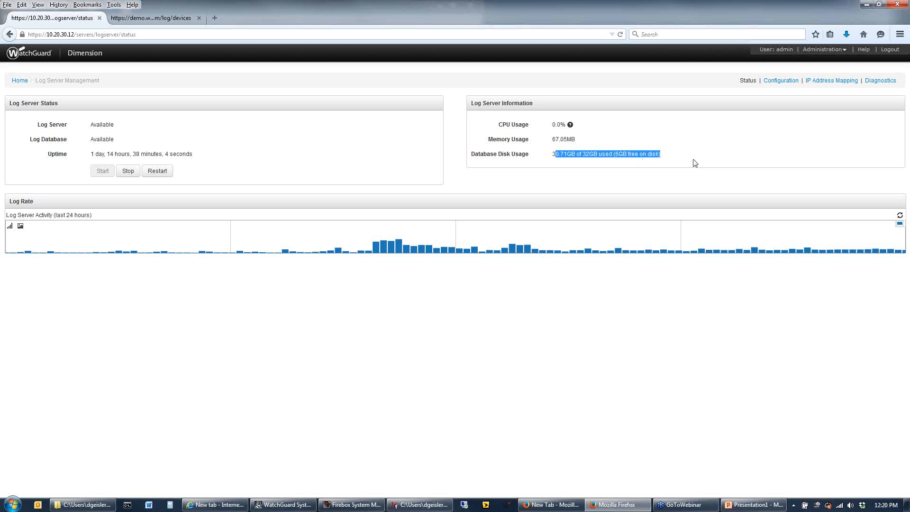
{"action": "left_click", "coordinate": [728, 124]}
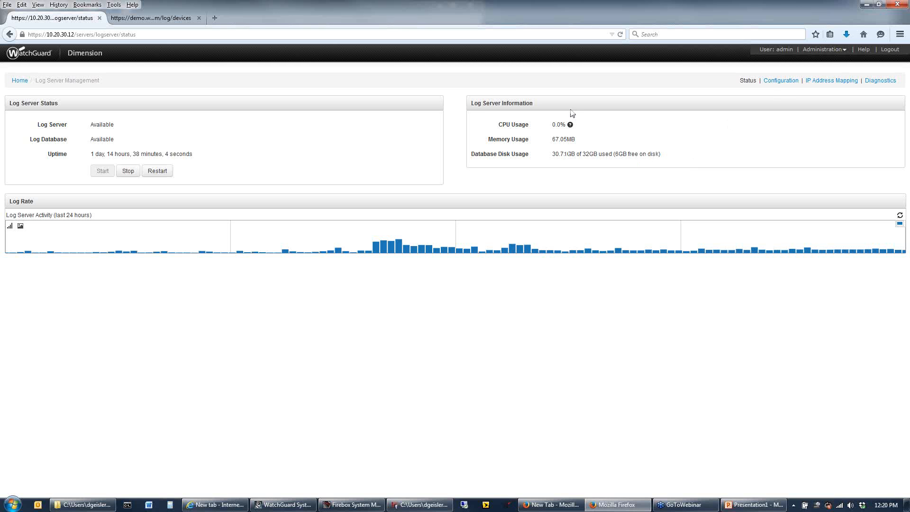
Open the log server configuration in read-write mode and review the general database settings
{"action": "left_click", "coordinate": [782, 83]}
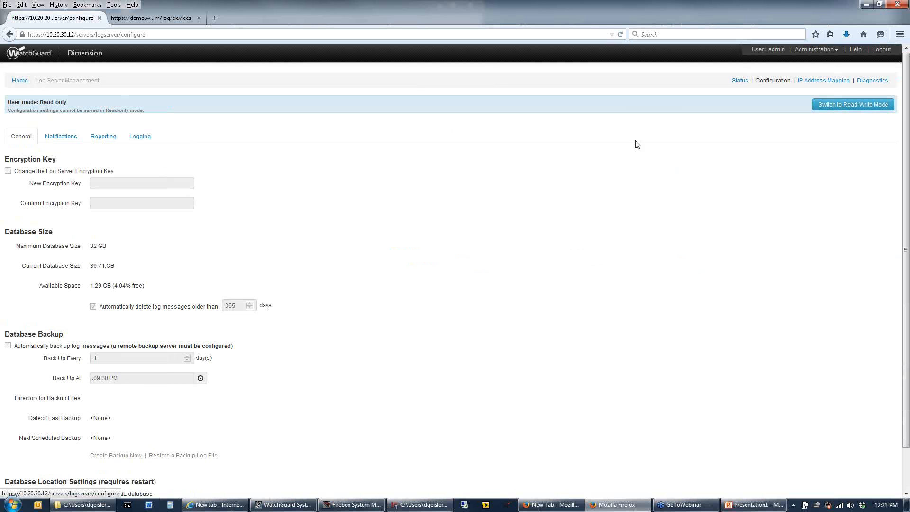
{"action": "left_click", "coordinate": [836, 108]}
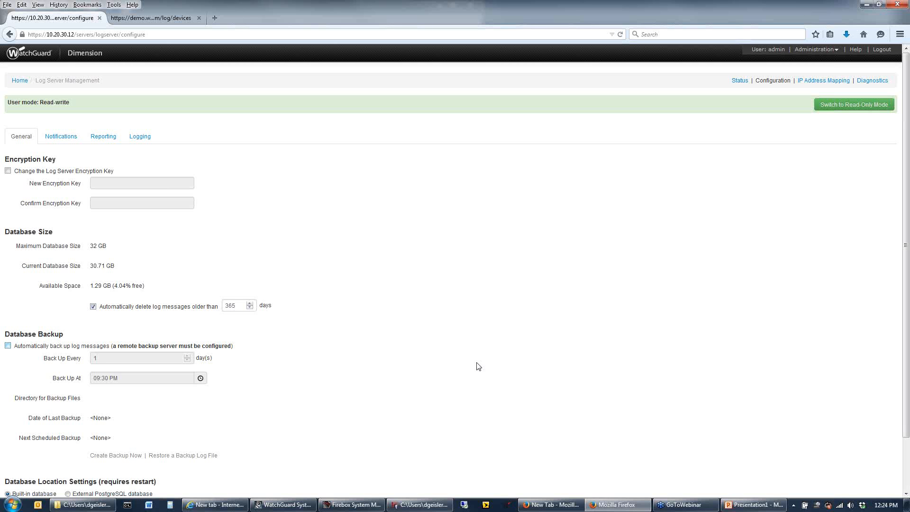
{"action": "scroll", "coordinate": [477, 367], "scroll_direction": "down", "scroll_amount": 3}
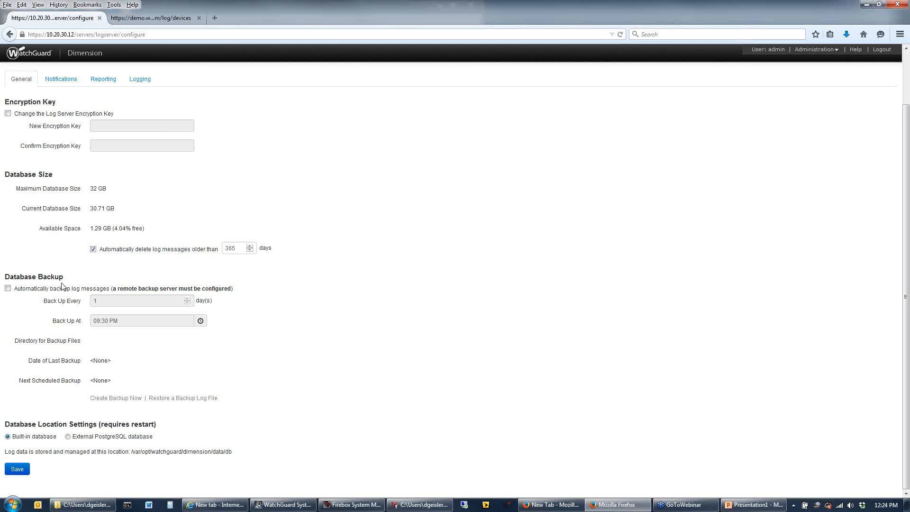
Try enabling automatic log message backups every 6 days, and disable them again
{"action": "left_click", "coordinate": [8, 289]}
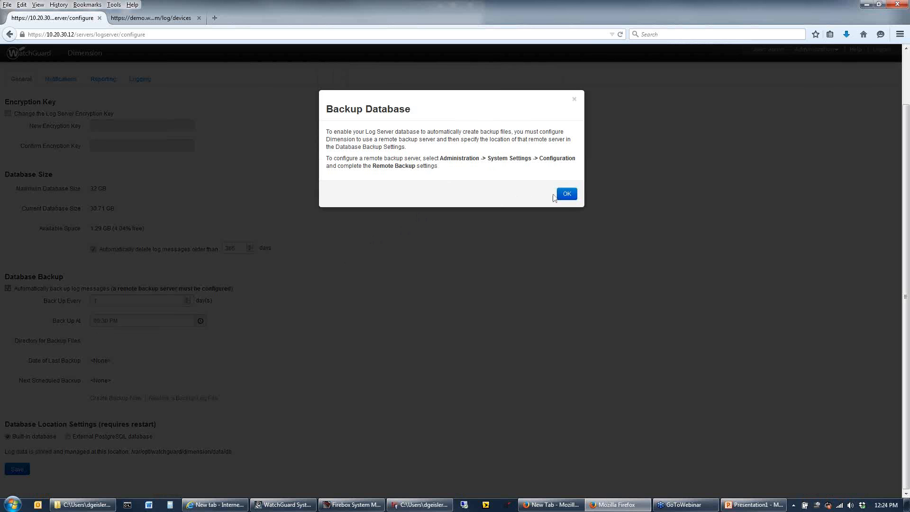
{"action": "left_click", "coordinate": [280, 333]}
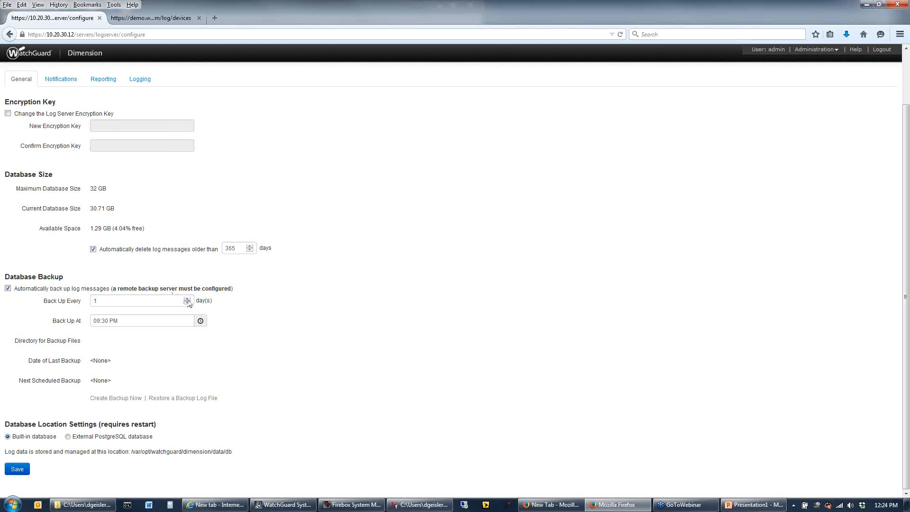
{"action": "left_click", "coordinate": [187, 299]}
{"action": "left_click", "coordinate": [8, 288]}
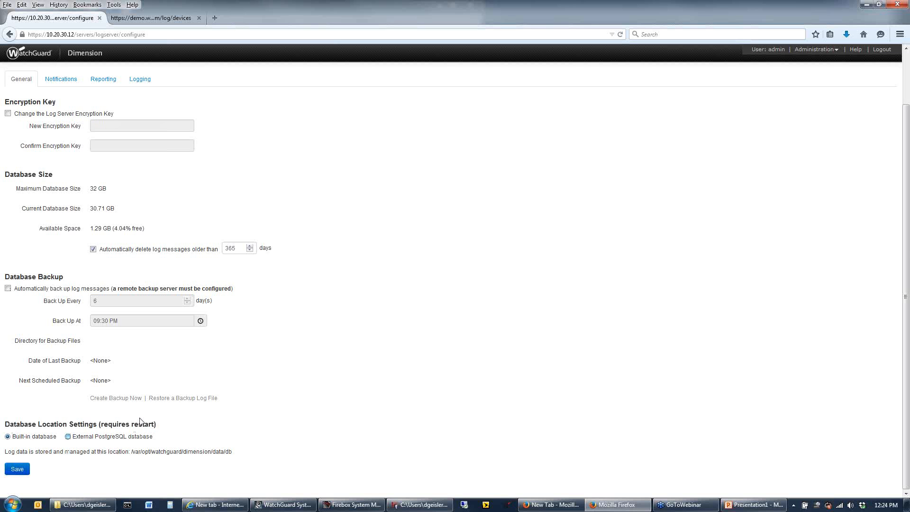
Select the external PostgreSQL database option to view its connection settings, and show the log server's notification settings
{"action": "left_click", "coordinate": [145, 436]}
{"action": "scroll", "coordinate": [213, 439], "scroll_direction": "down", "scroll_amount": 4}
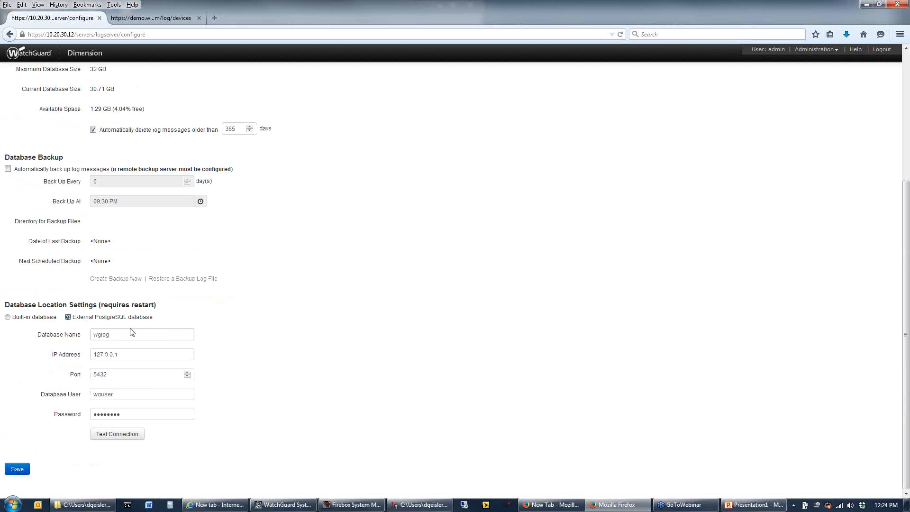
{"action": "scroll", "coordinate": [136, 333], "scroll_direction": "up", "scroll_amount": 5}
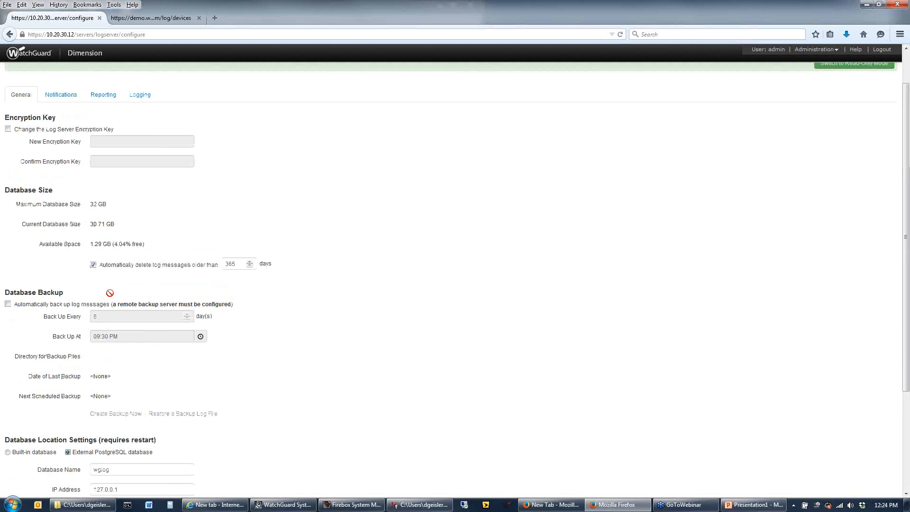
{"action": "left_click", "coordinate": [61, 136]}
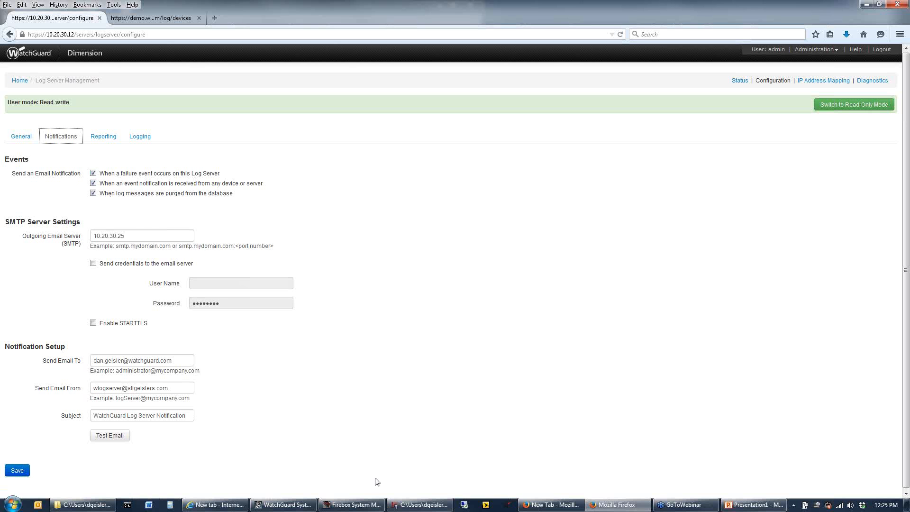
Switch to Policy Manager and show the AntiVirus settings in the proxy action of the HTTP-proxy Webinar Demo policy
{"action": "left_click", "coordinate": [360, 505]}
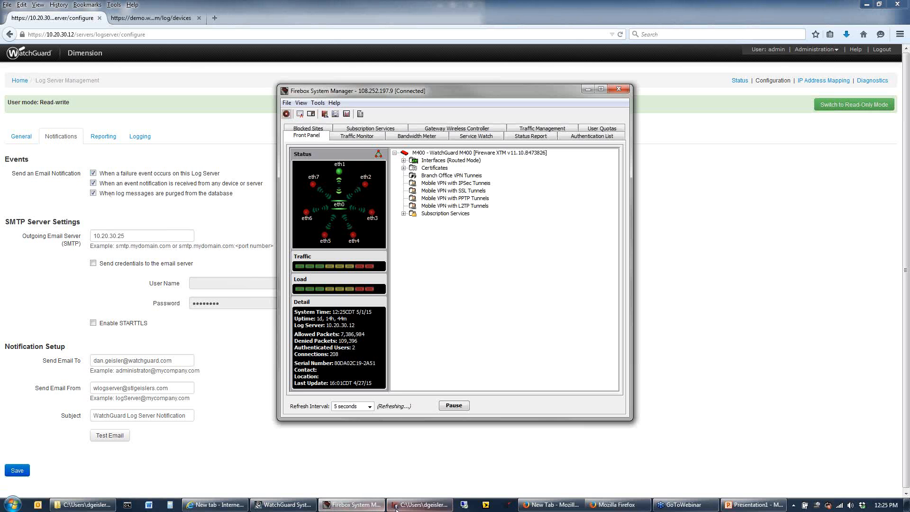
{"action": "left_click", "coordinate": [420, 505]}
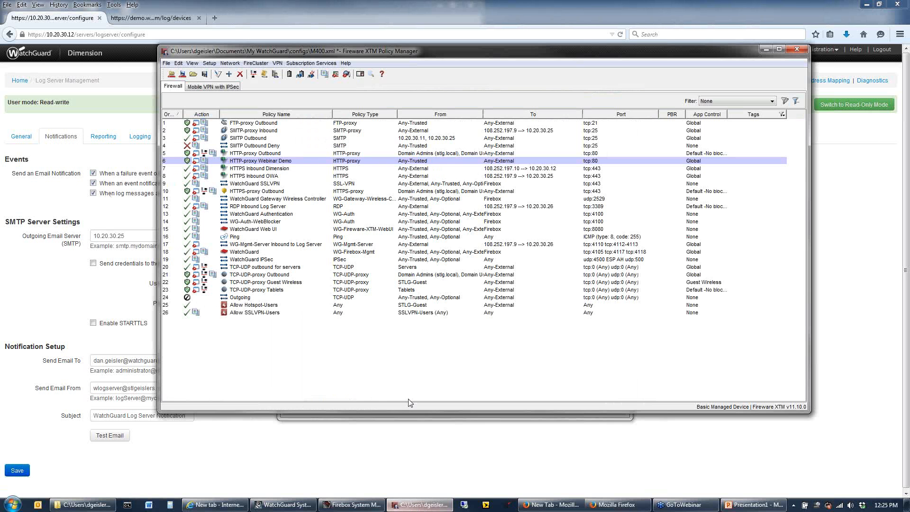
{"action": "double_click", "coordinate": [252, 160]}
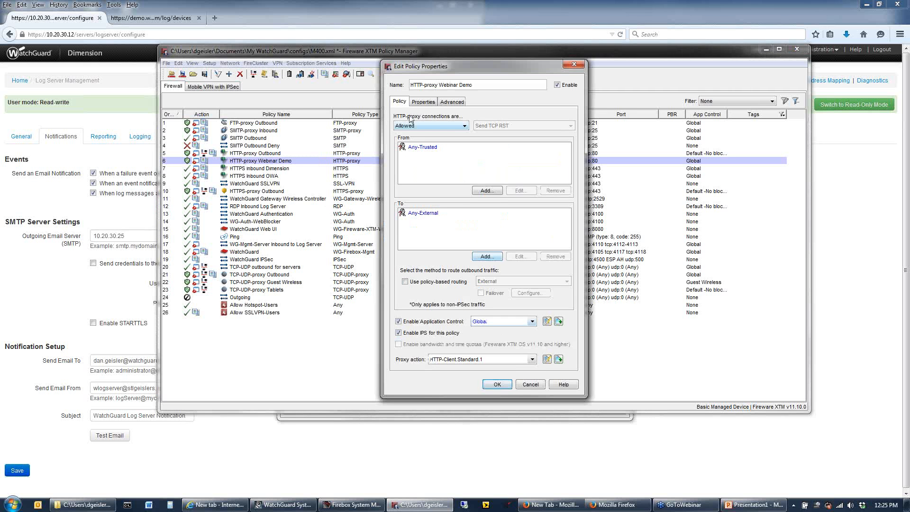
{"action": "left_click", "coordinate": [547, 359]}
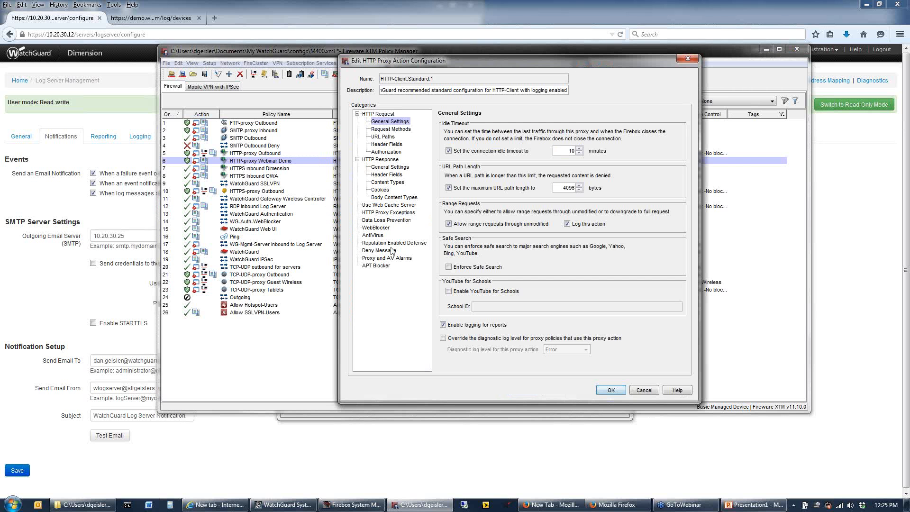
{"action": "left_click", "coordinate": [377, 236]}
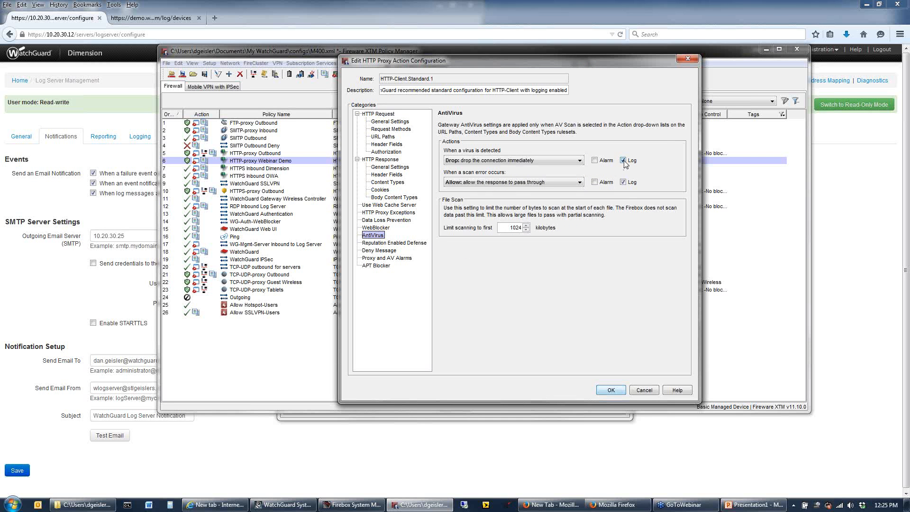
Turn on the alarms for detected viruses and for scan errors, and return to the Dimension notification settings
{"action": "left_click", "coordinate": [596, 162]}
{"action": "left_click", "coordinate": [596, 182]}
{"action": "left_click", "coordinate": [41, 196]}
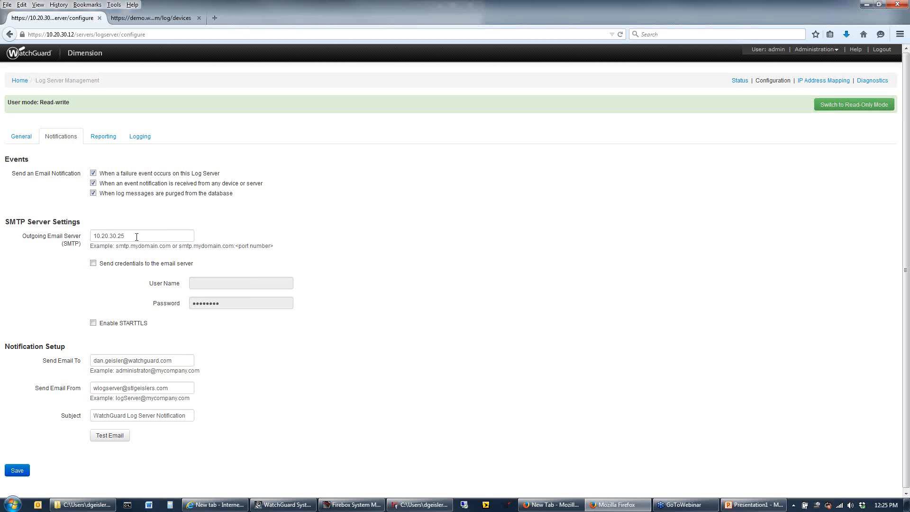
Highlight the outgoing email server and the notification recipient, and try the option to send credentials to the email server before clearing it
{"action": "left_click_drag", "start_coordinate": [73, 230], "coordinate": [62, 236]}
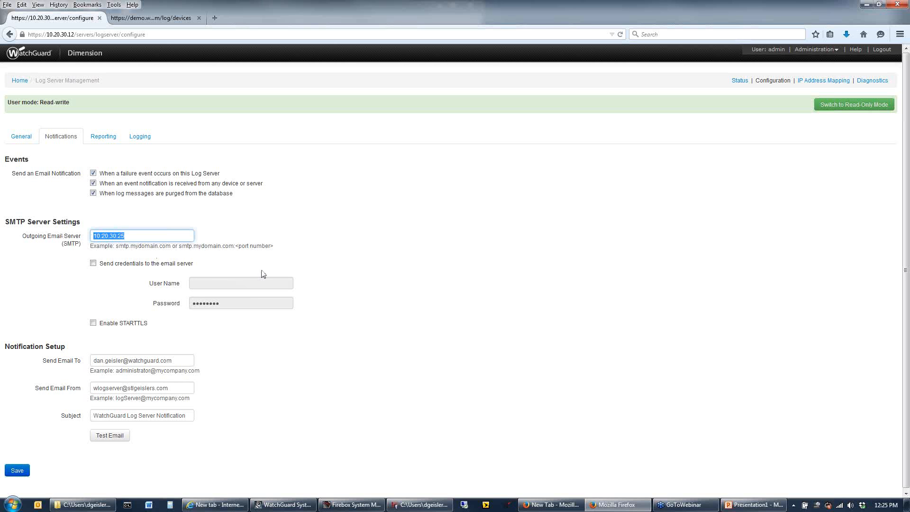
{"action": "left_click", "coordinate": [93, 264]}
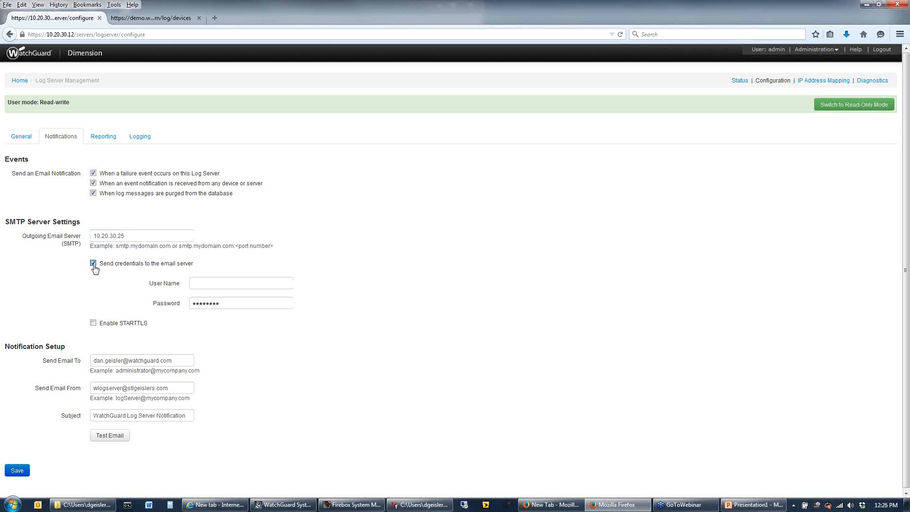
{"action": "left_click", "coordinate": [94, 266]}
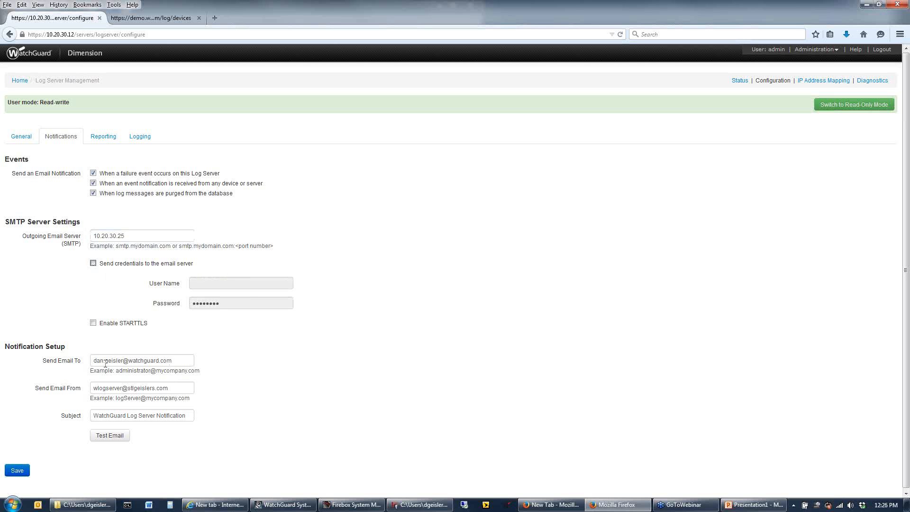
{"action": "left_click_drag", "start_coordinate": [105, 361], "coordinate": [172, 361]}
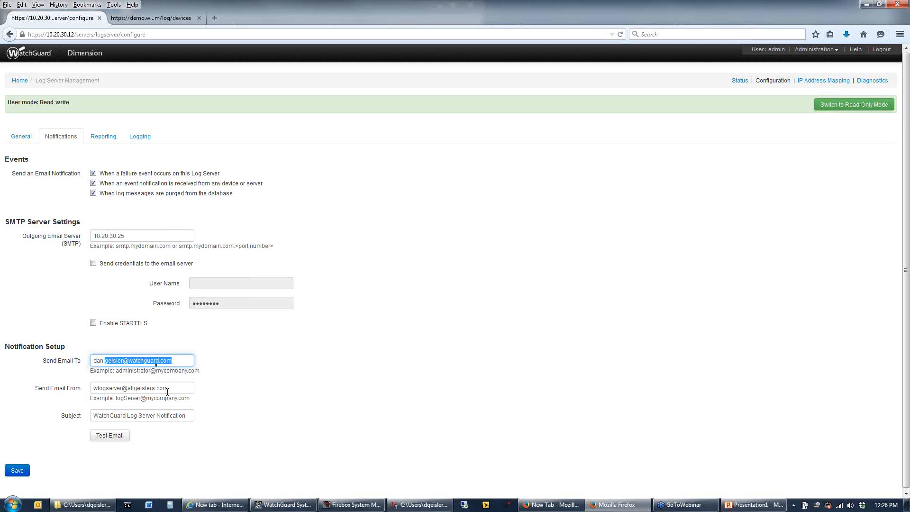
{"action": "left_click", "coordinate": [182, 361]}
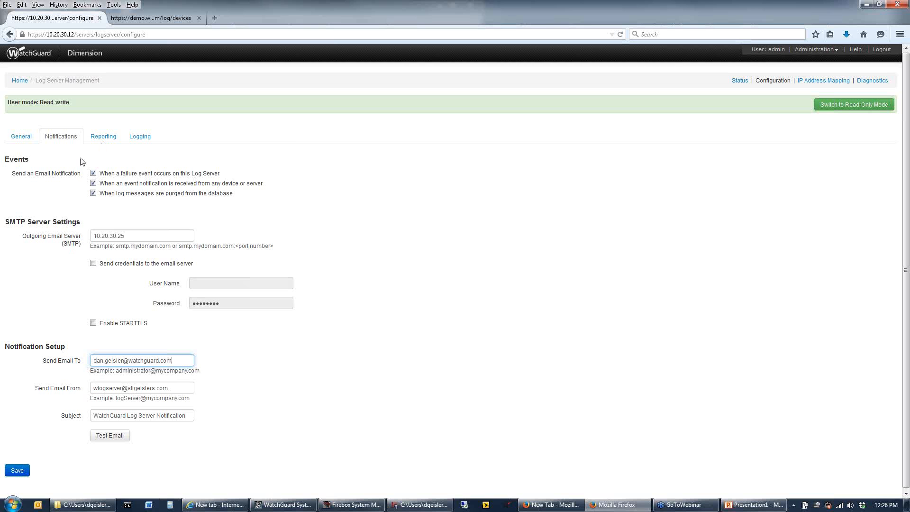
Open the log server's reporting settings and view the custom report template form with its default template option, without creating a template
{"action": "left_click", "coordinate": [103, 136]}
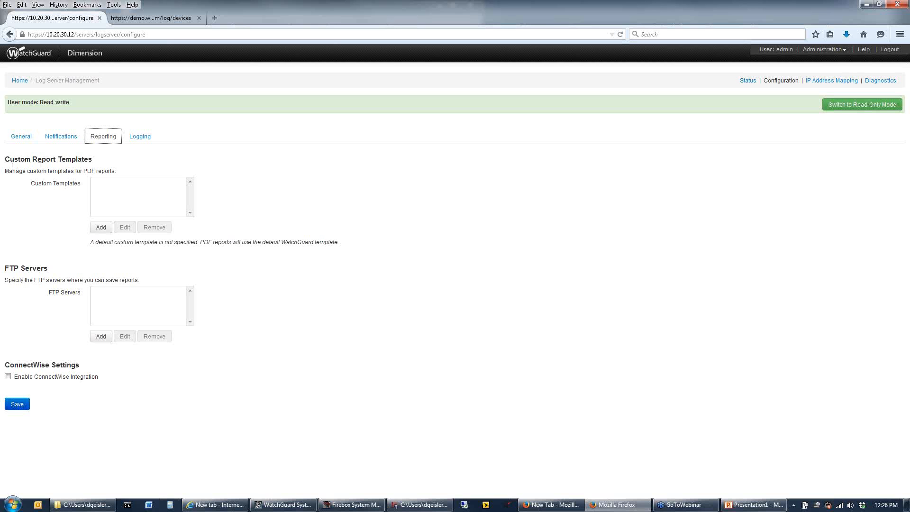
{"action": "left_click", "coordinate": [101, 227]}
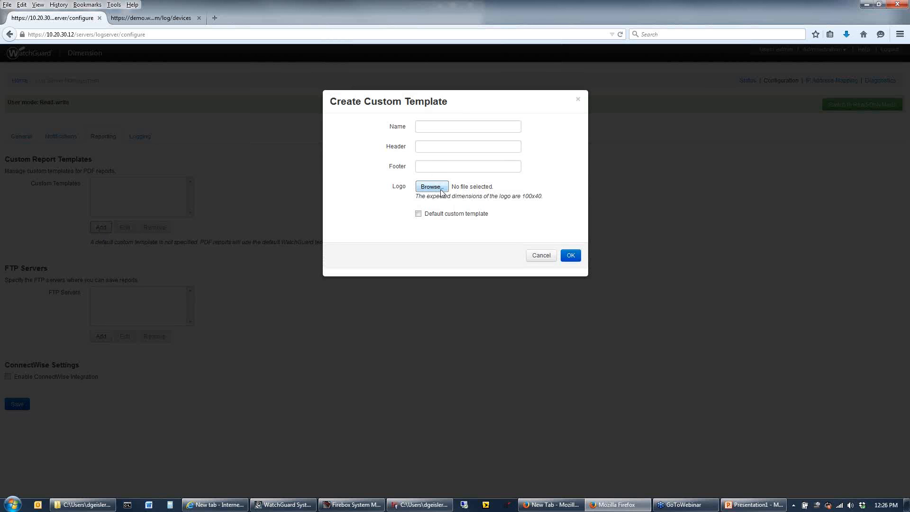
{"action": "left_click", "coordinate": [418, 214]}
{"action": "left_click", "coordinate": [535, 256]}
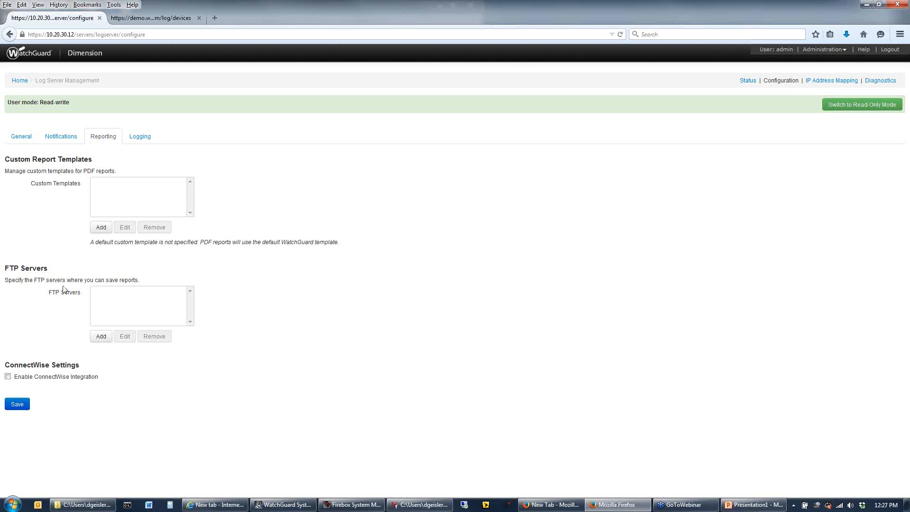
View the form for adding an FTP server for reports, and enable ConnectWise integration to display its settings
{"action": "left_click", "coordinate": [103, 337]}
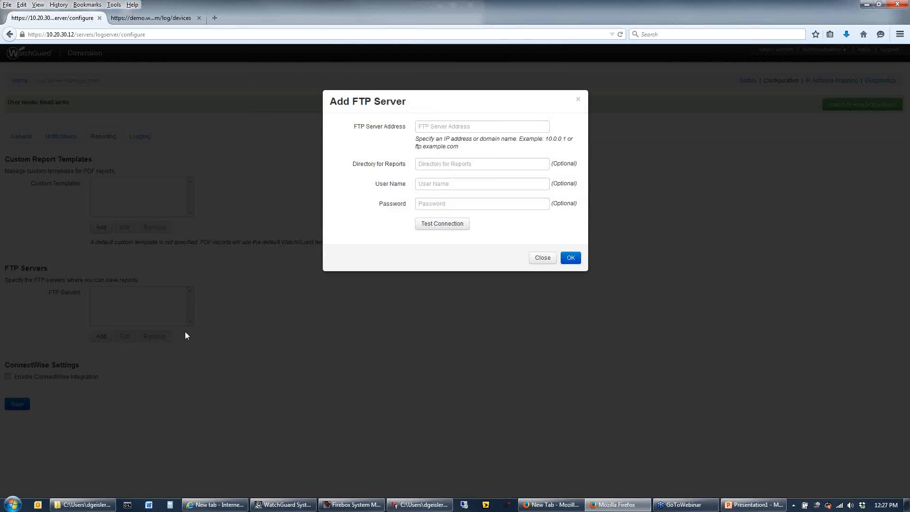
{"action": "left_click", "coordinate": [542, 258]}
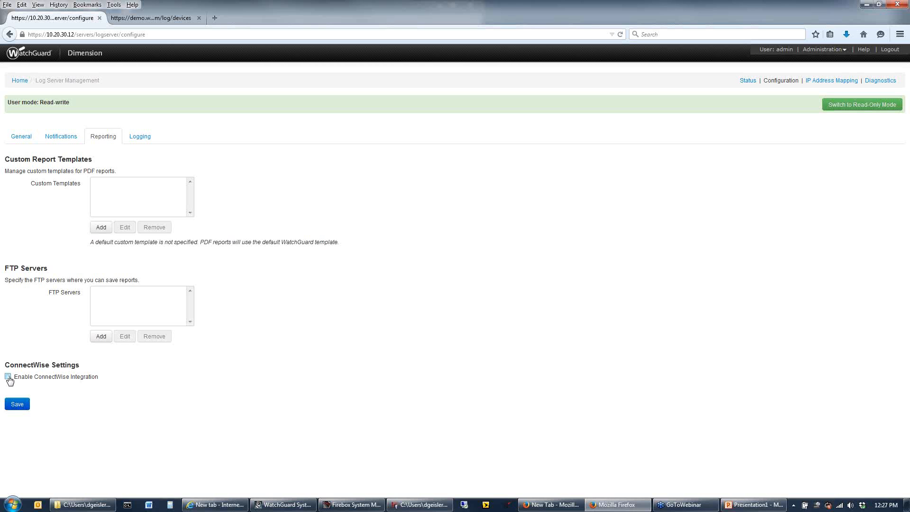
{"action": "left_click", "coordinate": [8, 377]}
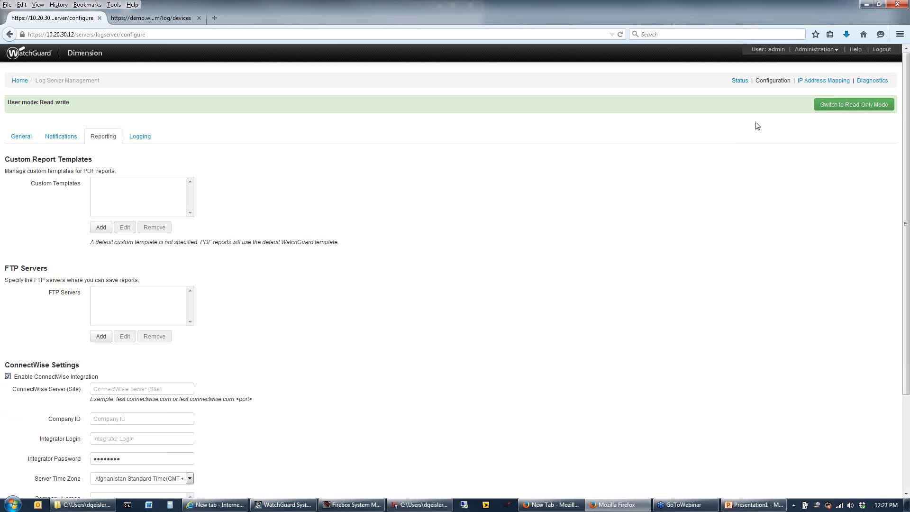
Open the IP address mapping in read-write mode and view the dynamic IP address resolution option without changing it
{"action": "left_click", "coordinate": [824, 82]}
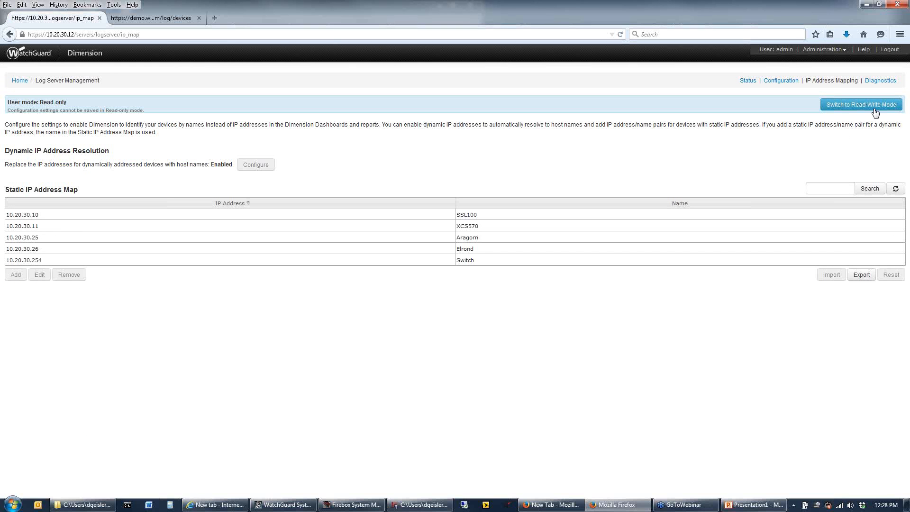
{"action": "left_click", "coordinate": [875, 112]}
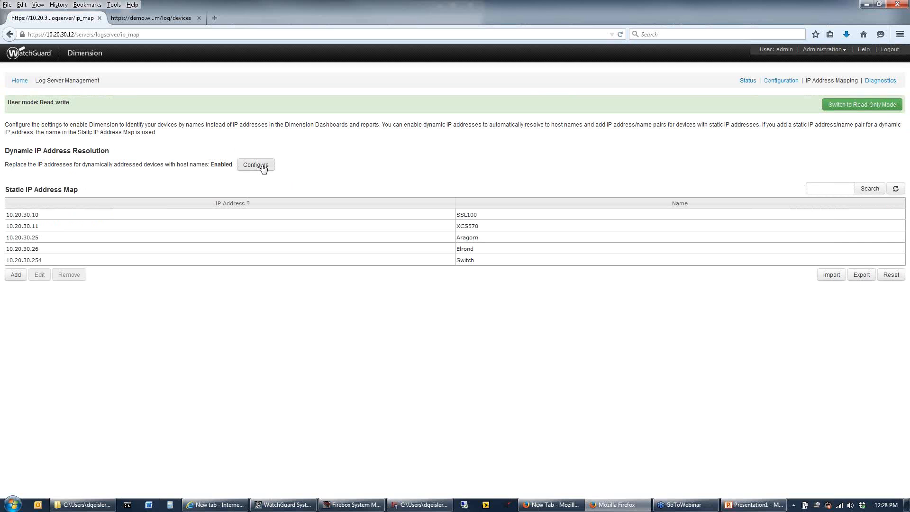
{"action": "left_click", "coordinate": [263, 166]}
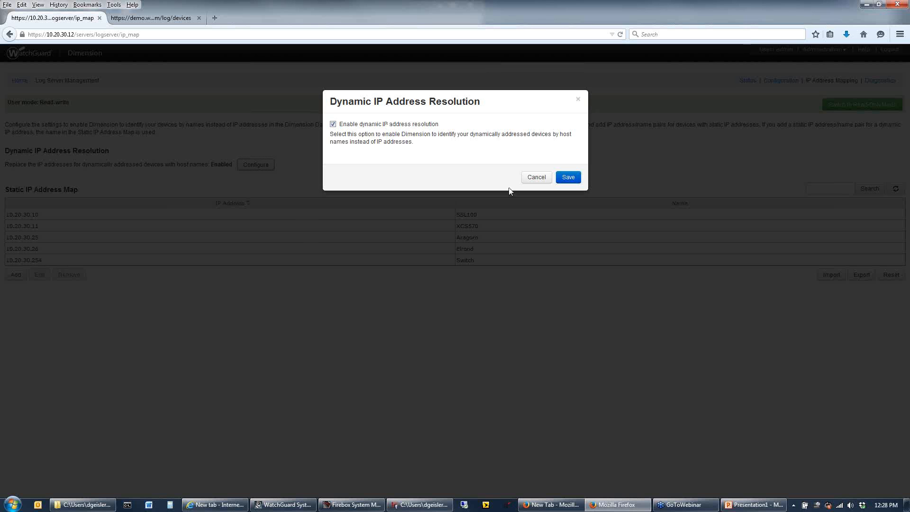
{"action": "left_click", "coordinate": [539, 182]}
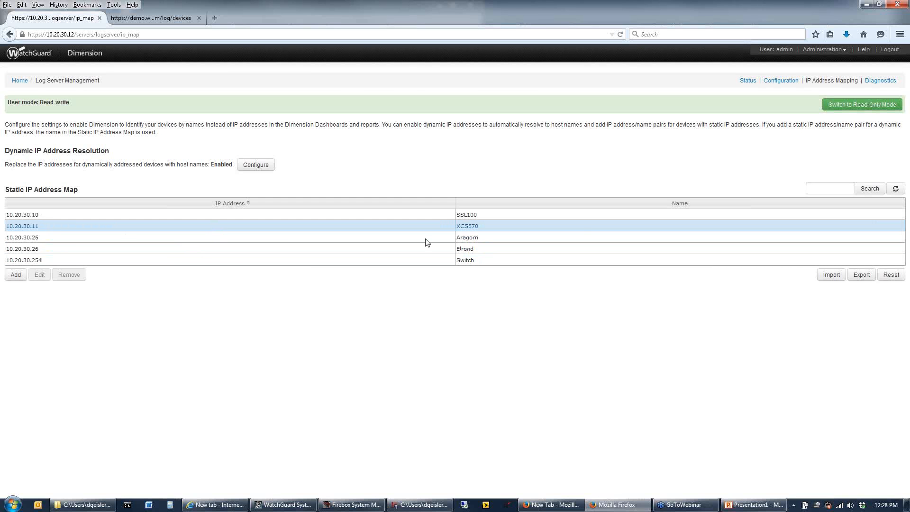
Open the static mapping for 10.20.30.11 for editing, highlight its name, and close it without saving
{"action": "left_click", "coordinate": [580, 231]}
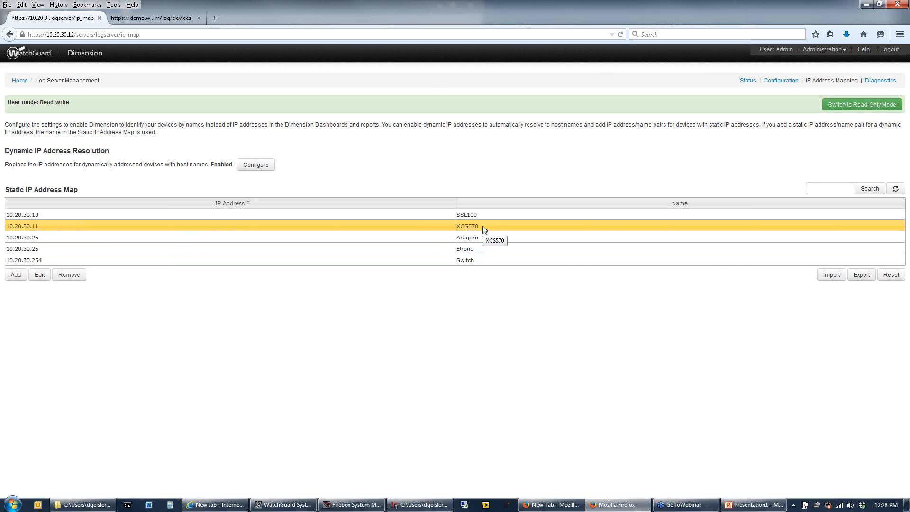
{"action": "left_click", "coordinate": [39, 275]}
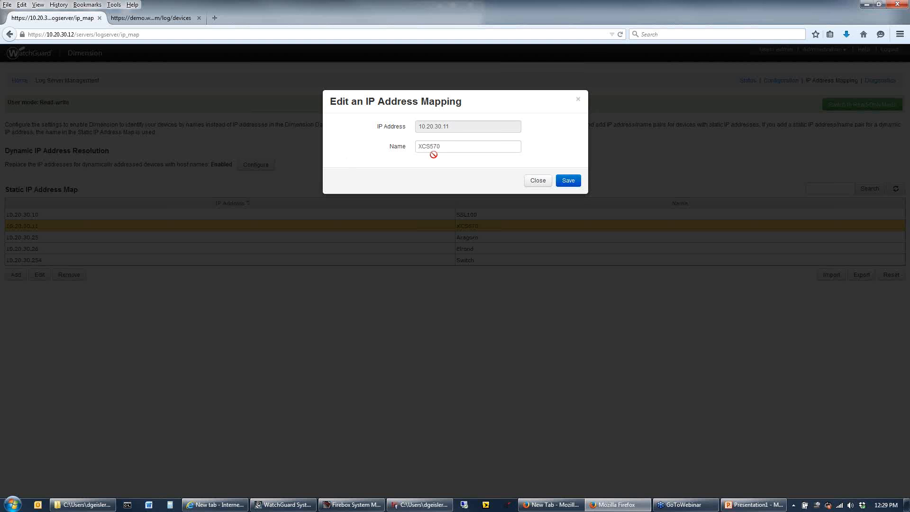
{"action": "left_click_drag", "start_coordinate": [443, 145], "coordinate": [417, 146]}
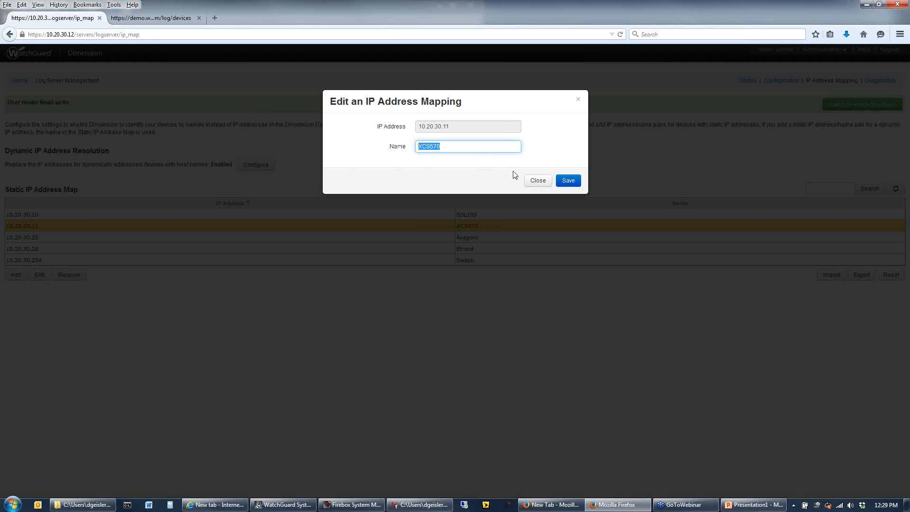
{"action": "left_click", "coordinate": [544, 183]}
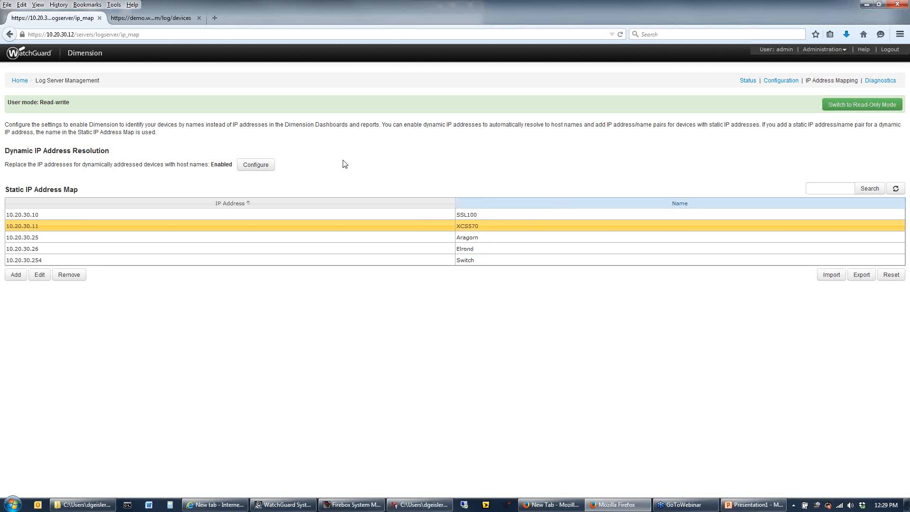
Open the log server diagnostics and review the purge option, process list and log messages
{"action": "left_click", "coordinate": [878, 84]}
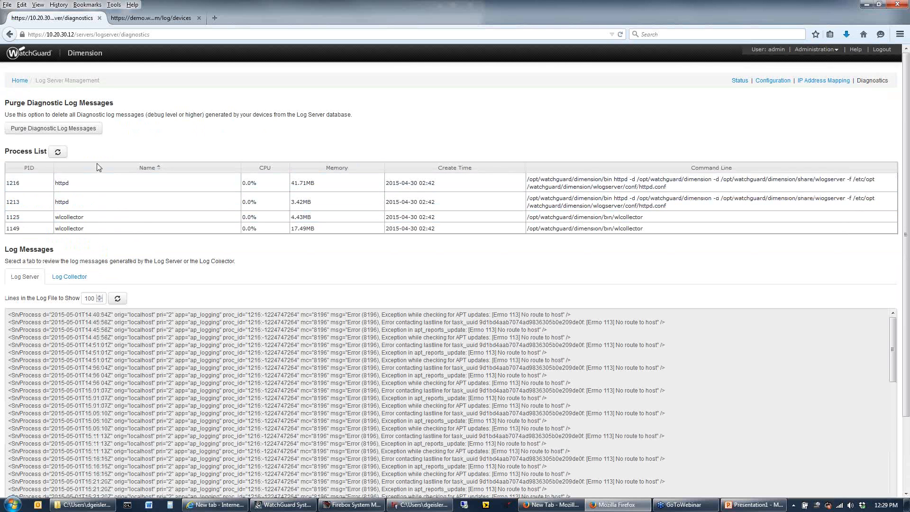
{"action": "left_click", "coordinate": [257, 229]}
Open the Schedule Reports page from Dimension's administration options
{"action": "left_click", "coordinate": [832, 49]}
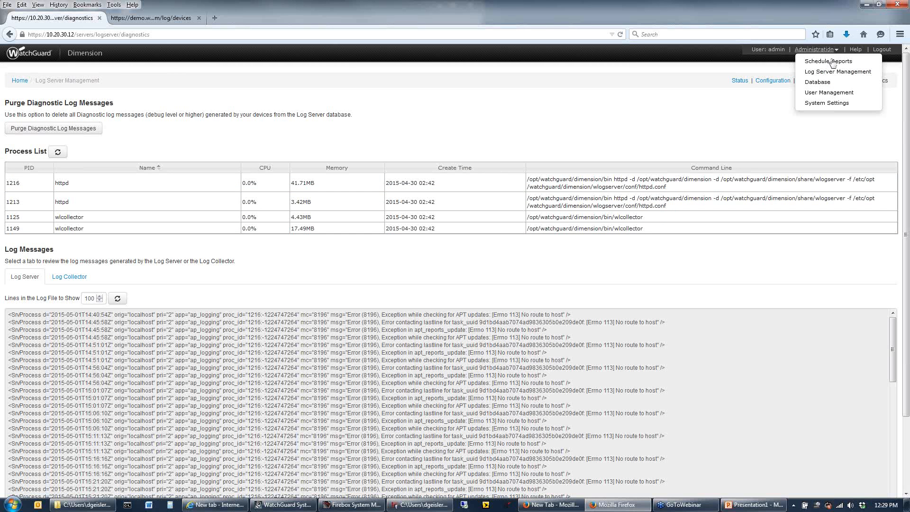
{"action": "left_click", "coordinate": [833, 61]}
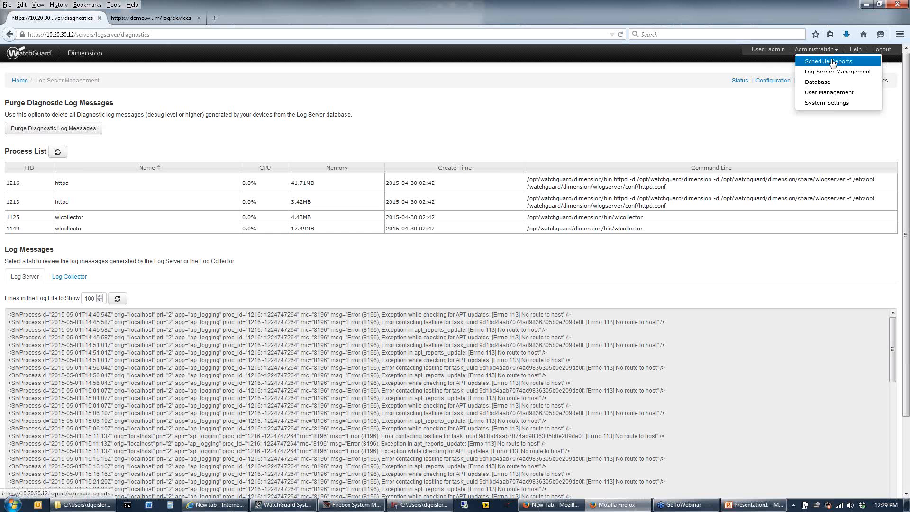
{"action": "left_click", "coordinate": [833, 62]}
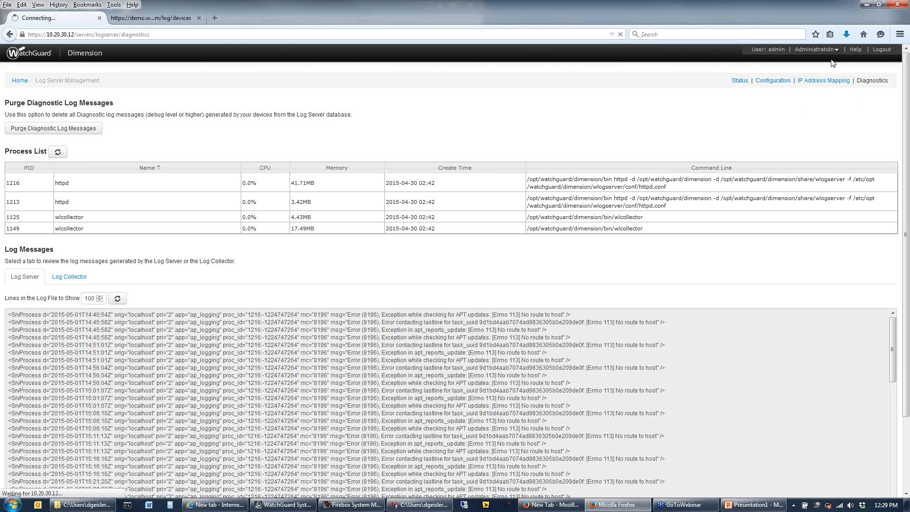
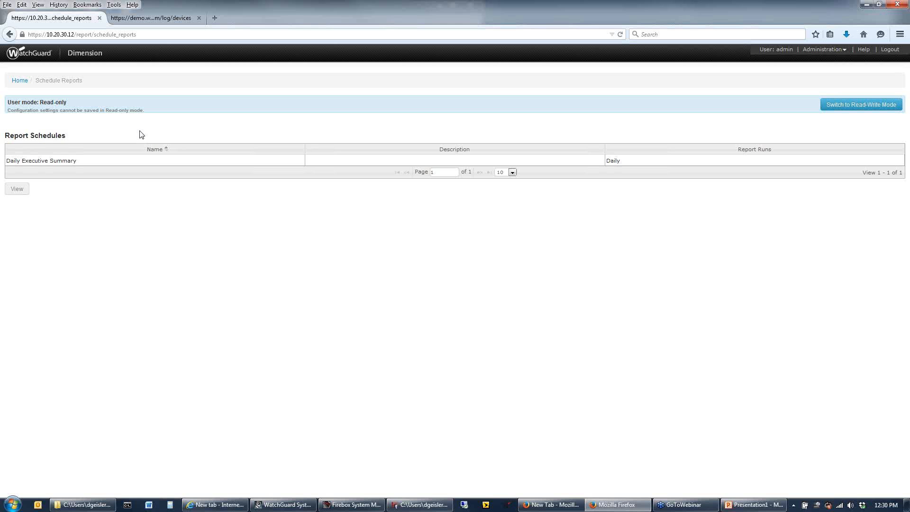
Switch the report schedules to read-write mode and start a new schedule named "Webinar demo" with the description "test"
{"action": "left_click", "coordinate": [852, 106]}
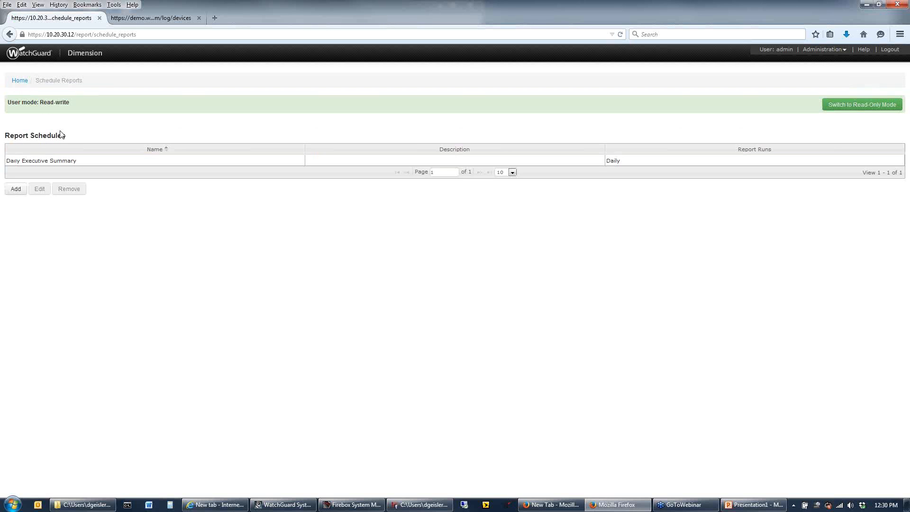
{"action": "left_click", "coordinate": [16, 189]}
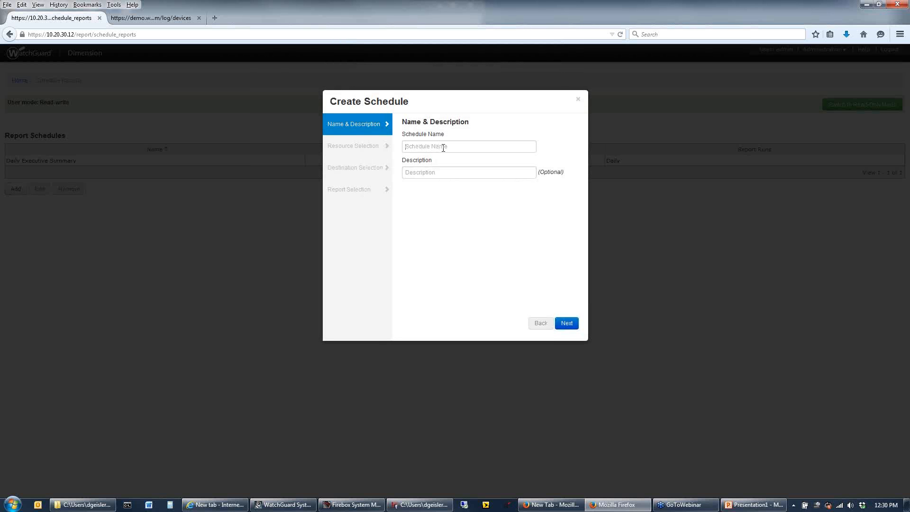
{"action": "left_click", "coordinate": [443, 147]}
{"action": "type", "text": "Webinar"}
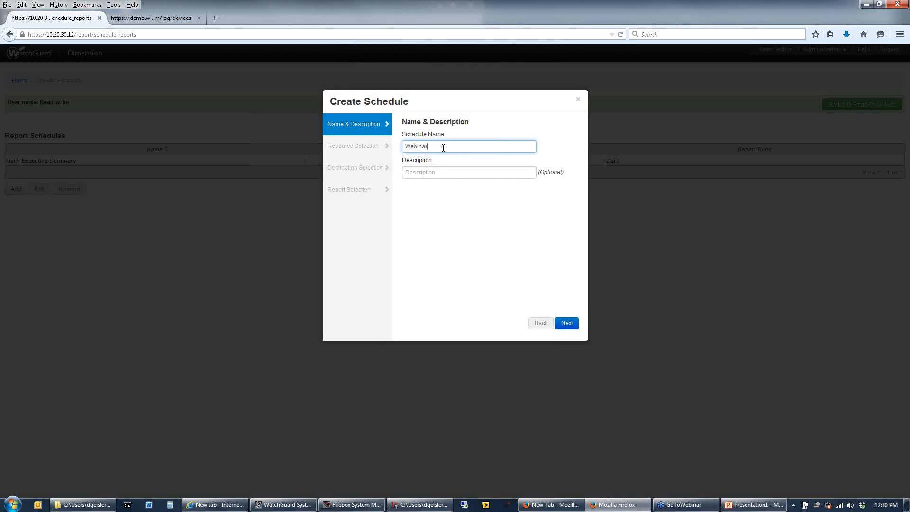
{"action": "type", "text": " demo"}
{"action": "key", "text": "Tab"}
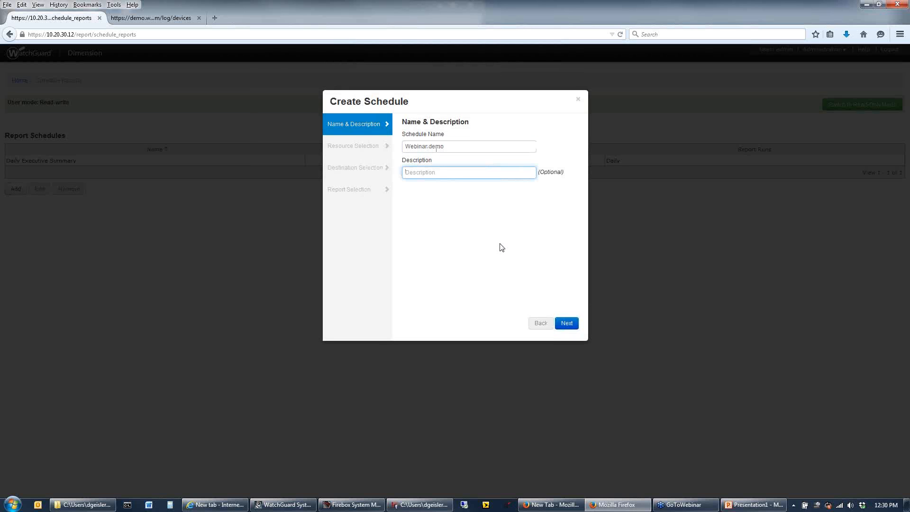
{"action": "type", "text": "test"}
{"action": "left_click", "coordinate": [562, 323]}
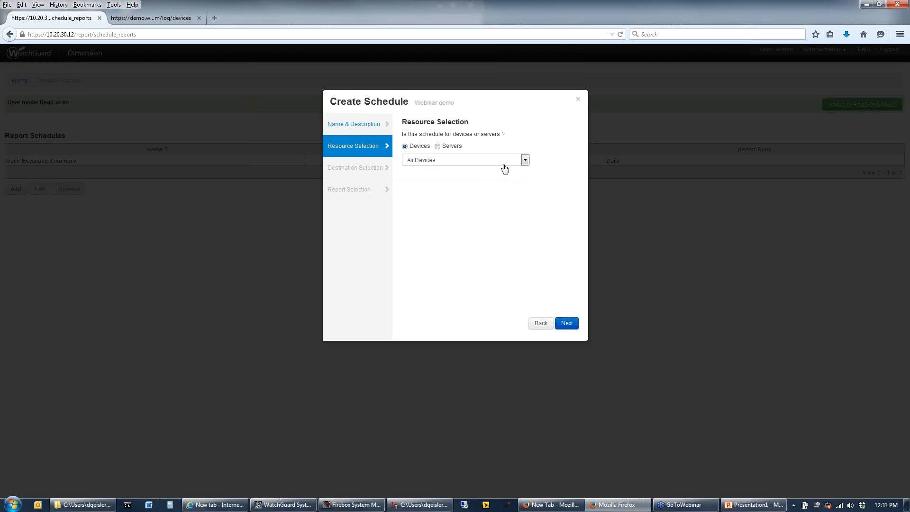
Limit the schedule's resources to specified devices and add the M400 as the selected device
{"action": "left_click", "coordinate": [436, 162]}
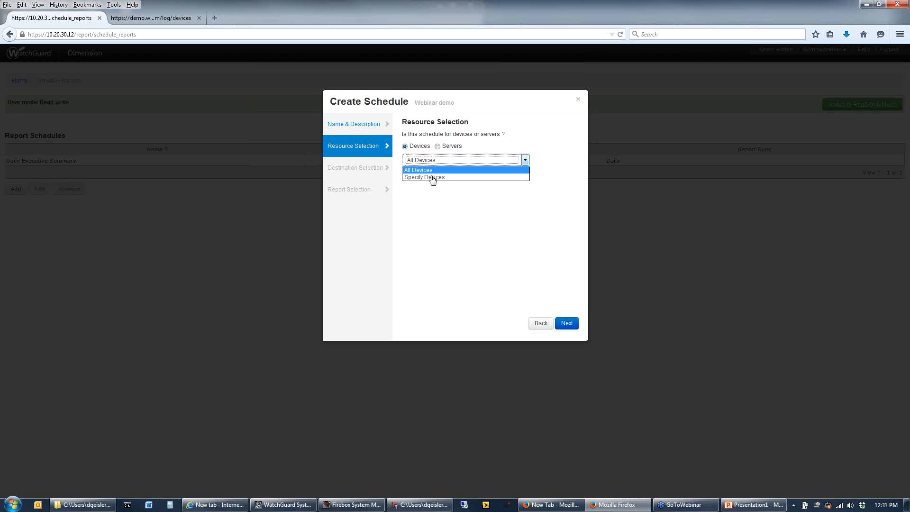
{"action": "left_click", "coordinate": [502, 178]}
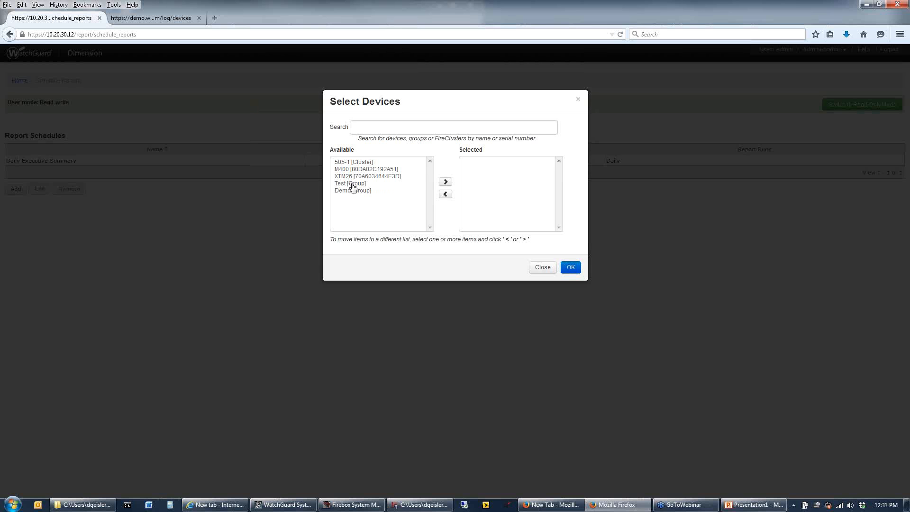
{"action": "left_click", "coordinate": [352, 184]}
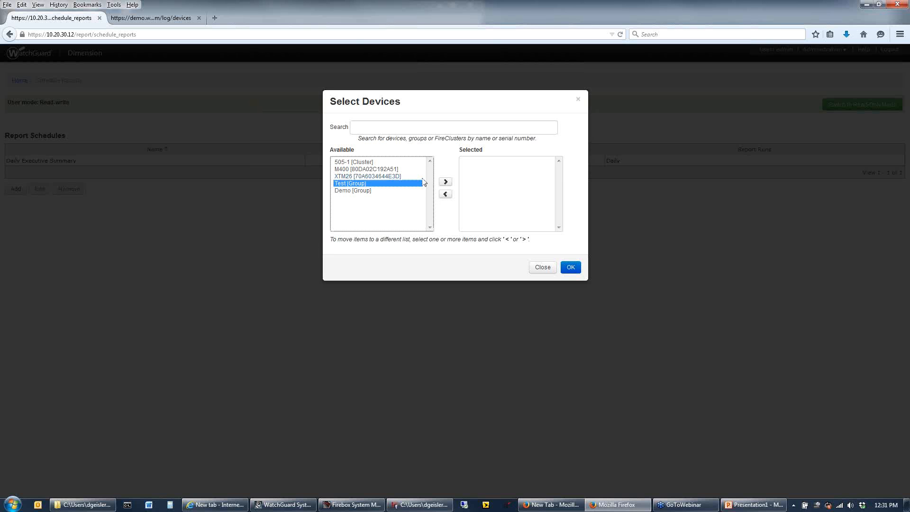
{"action": "left_click", "coordinate": [380, 170]}
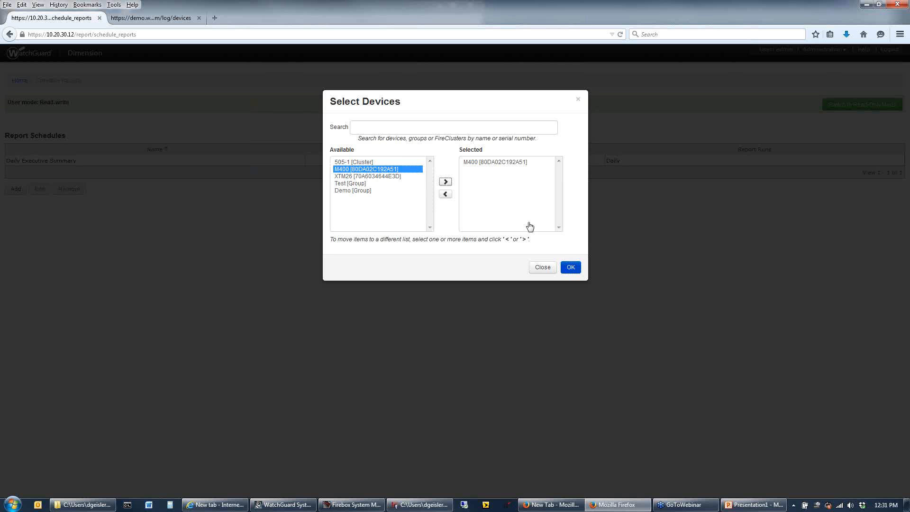
{"action": "left_click", "coordinate": [571, 268]}
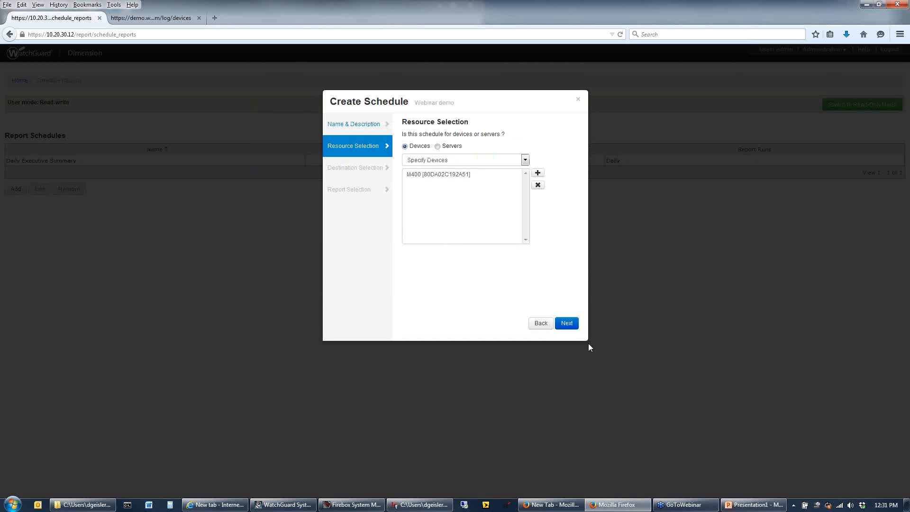
{"action": "left_click", "coordinate": [572, 326]}
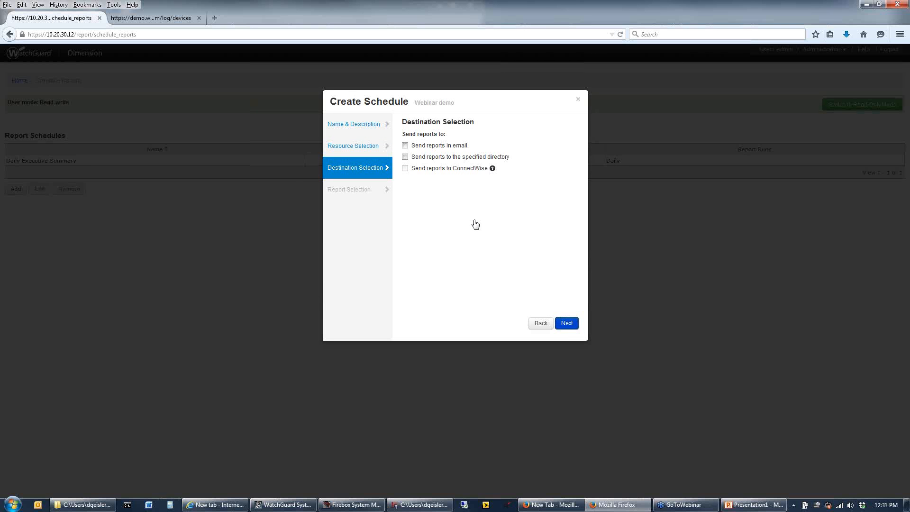
Enable sending the reports in email to the recipient's e-mail address and display the email subject and body settings
{"action": "left_click", "coordinate": [463, 146]}
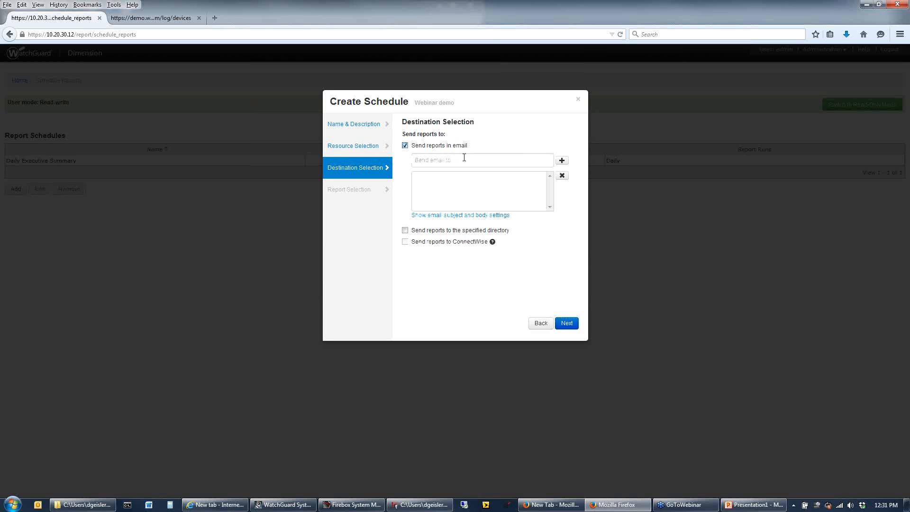
{"action": "left_click", "coordinate": [524, 158]}
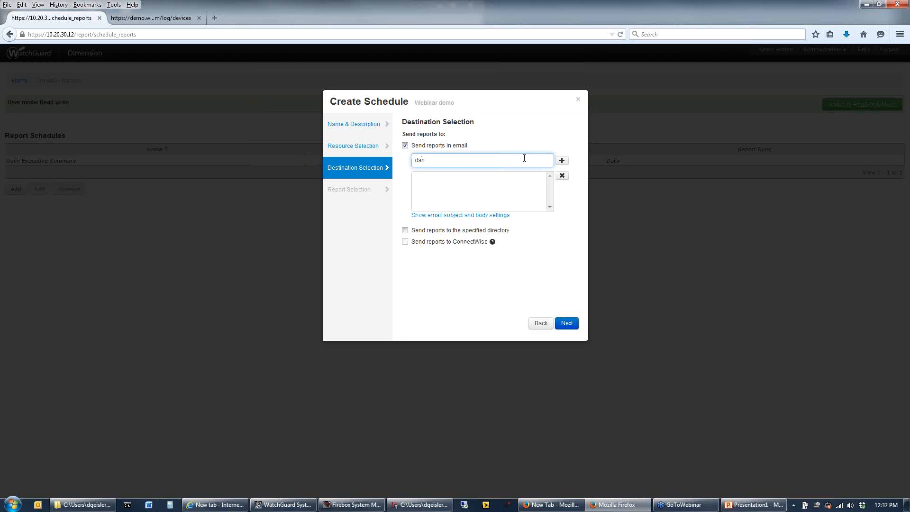
{"action": "left_click", "coordinate": [562, 161]}
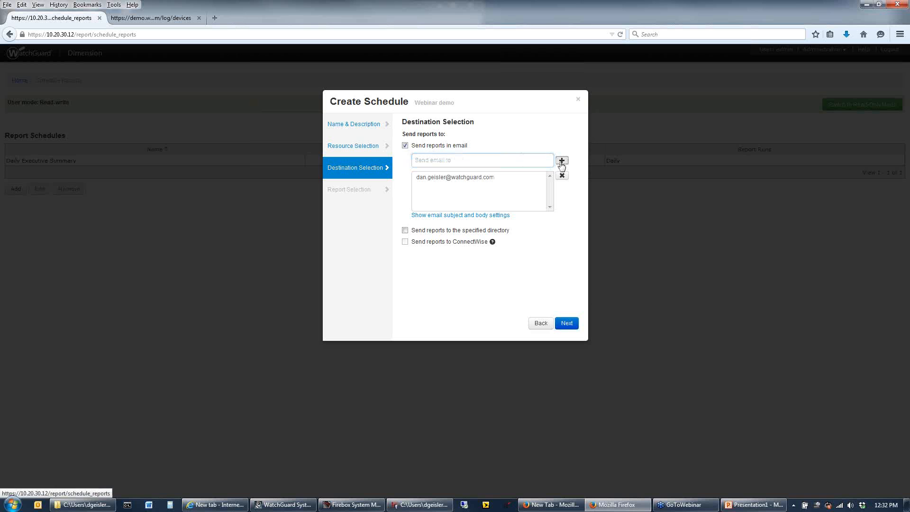
{"action": "left_click", "coordinate": [491, 216]}
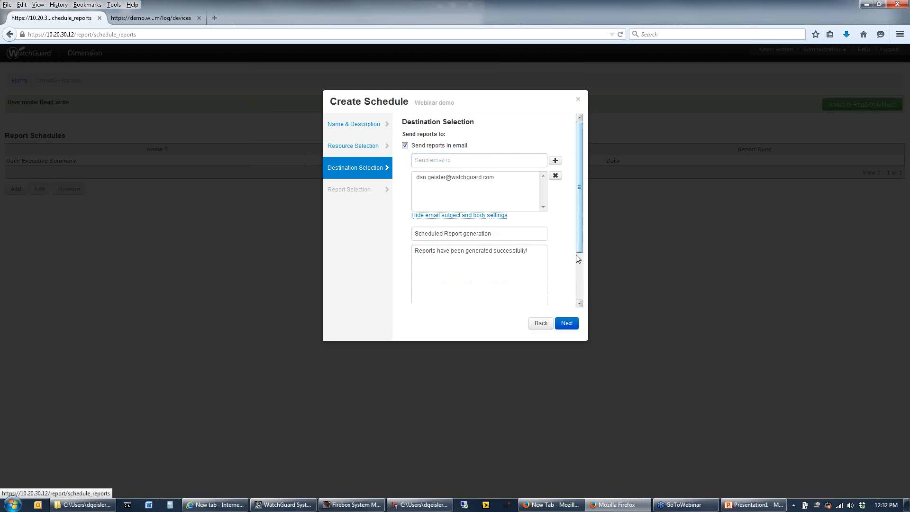
{"action": "left_click_drag", "start_coordinate": [578, 259], "coordinate": [583, 298]}
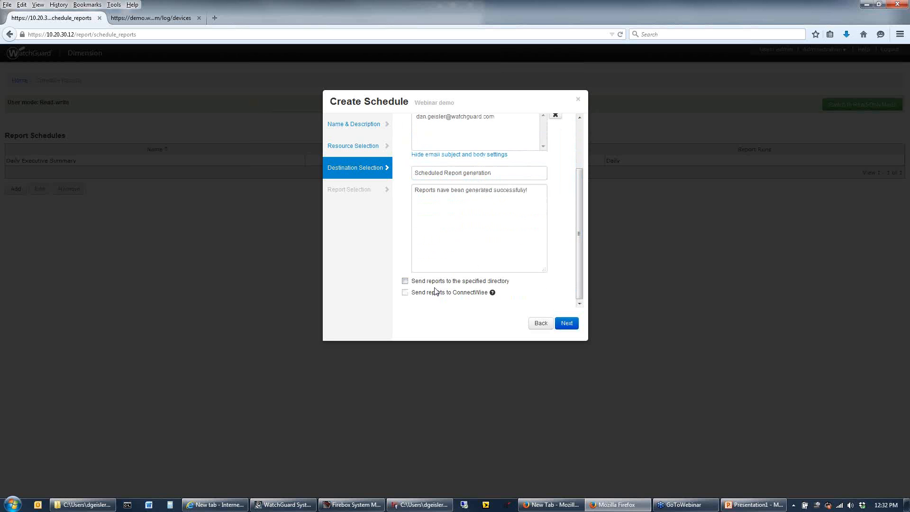
Enable sending reports to a specified directory, review its server type, FTP server and subdirectory options, and disable it again
{"action": "left_click", "coordinate": [406, 281]}
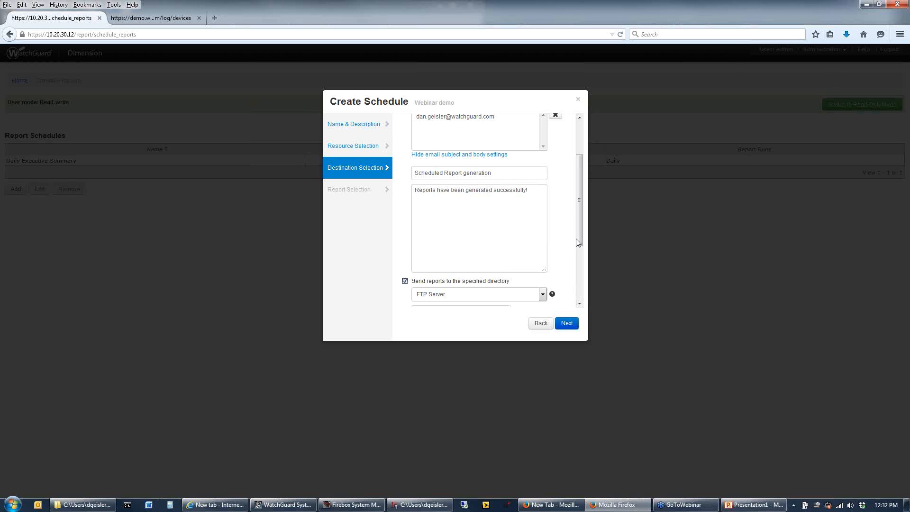
{"action": "scroll", "coordinate": [580, 301], "scroll_direction": "down", "scroll_amount": 3}
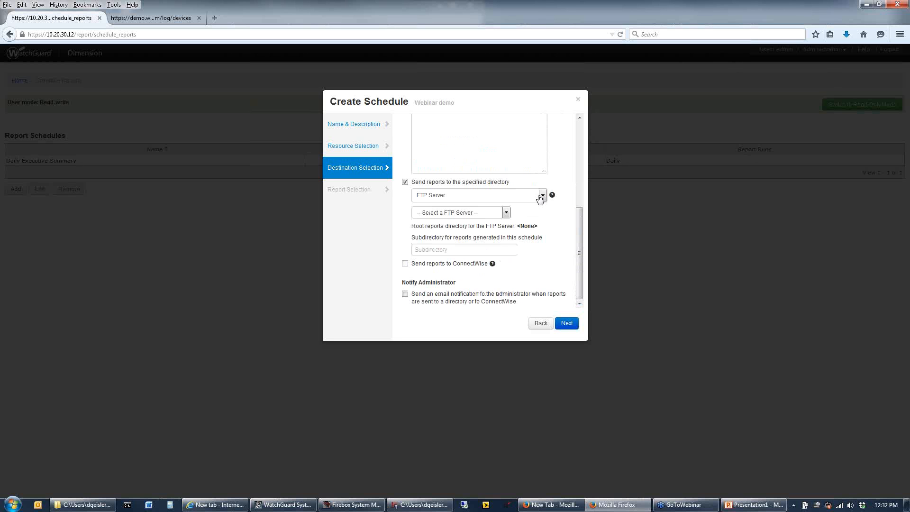
{"action": "left_click", "coordinate": [541, 197]}
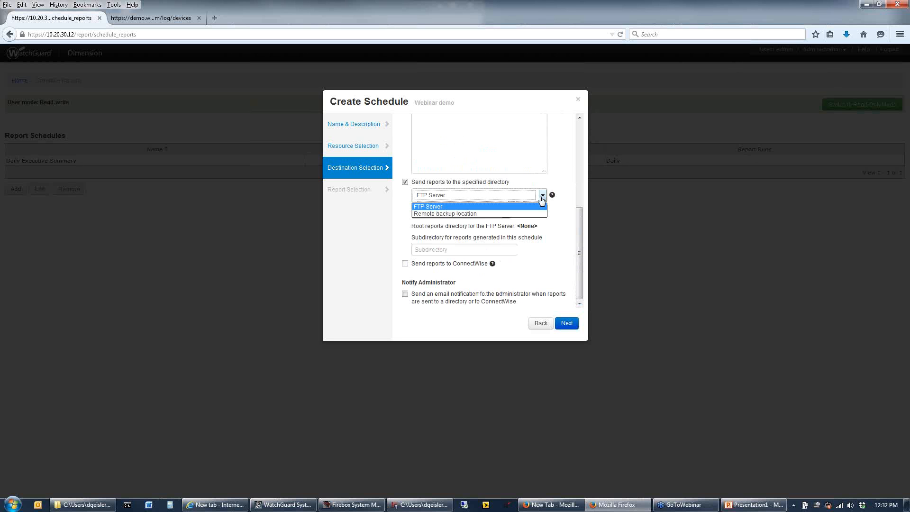
{"action": "left_click", "coordinate": [389, 220]}
{"action": "left_click", "coordinate": [493, 216]}
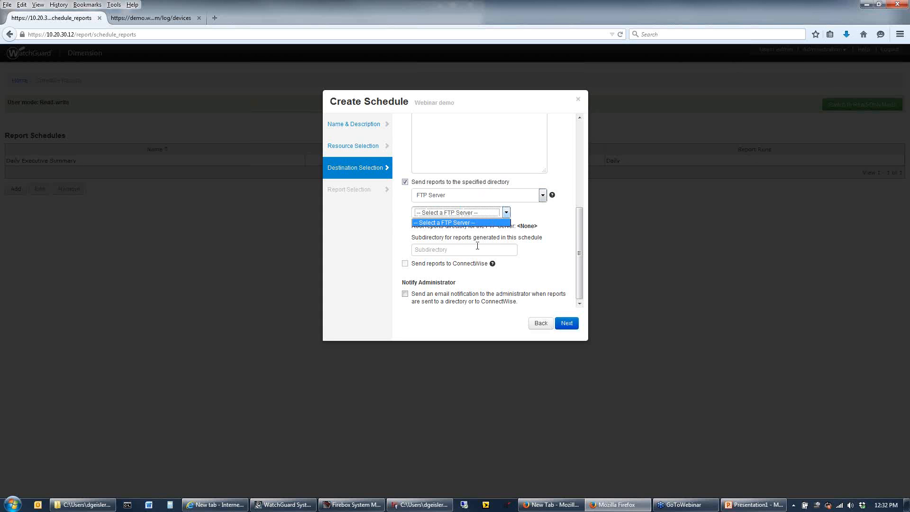
{"action": "left_click", "coordinate": [468, 251]}
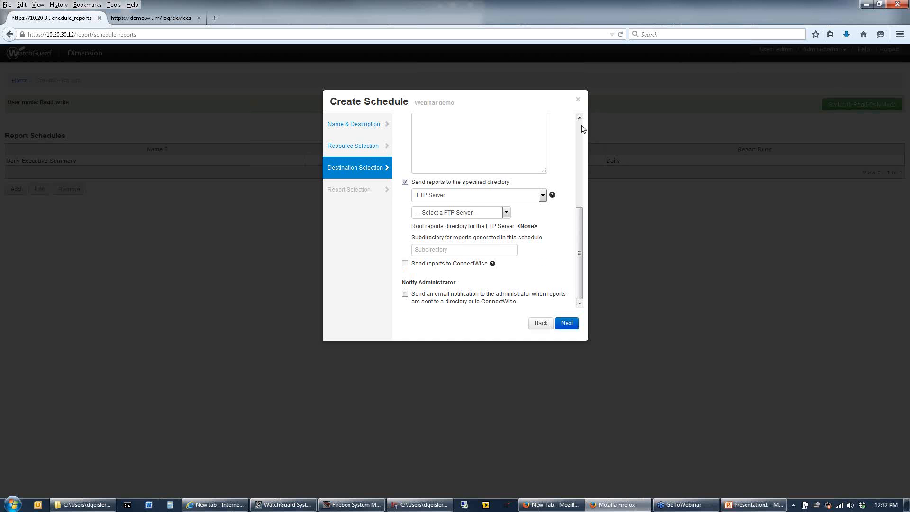
{"action": "scroll", "coordinate": [557, 209], "scroll_direction": "up", "scroll_amount": 5}
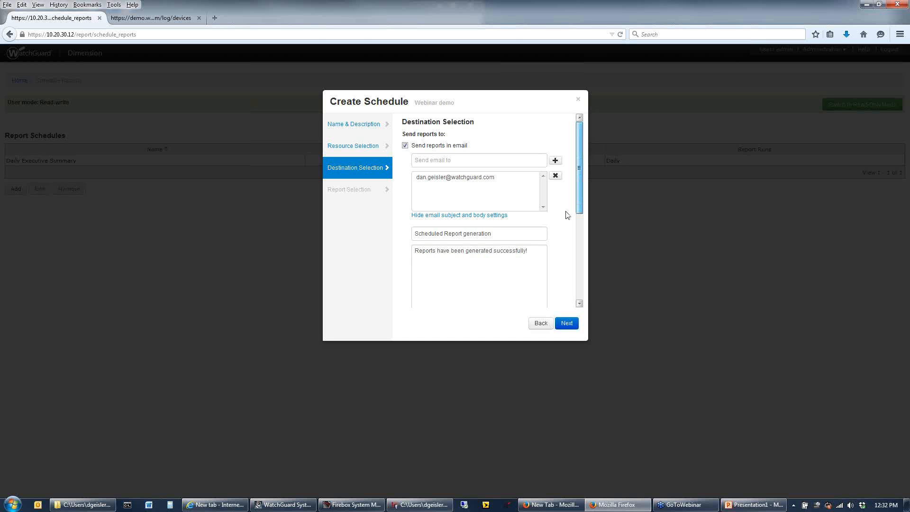
{"action": "scroll", "coordinate": [579, 266], "scroll_direction": "down", "scroll_amount": 5}
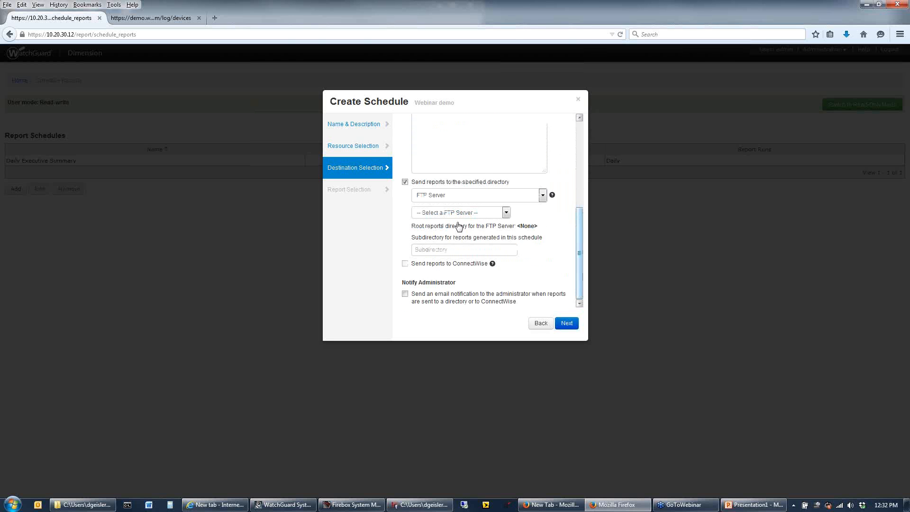
{"action": "left_click", "coordinate": [405, 182]}
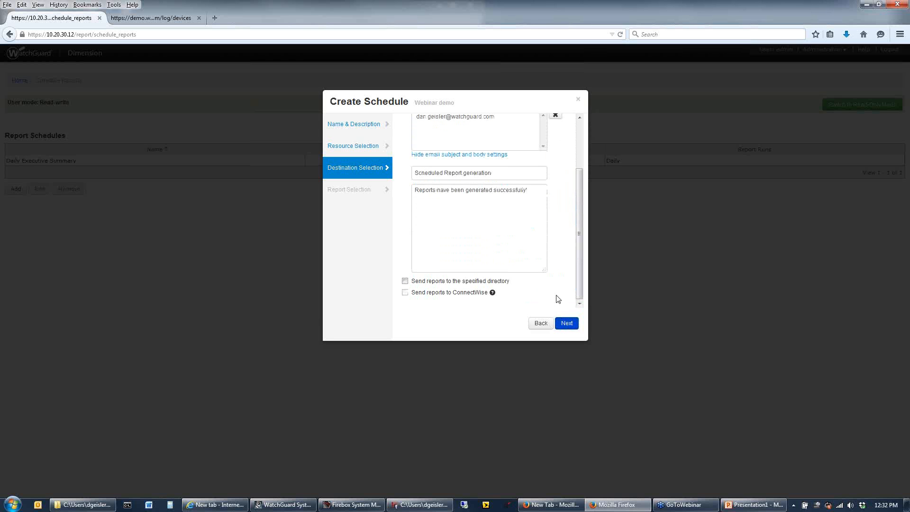
Set the schedule's report types to Specify Reports and add the PCI report from Compliance Reports
{"action": "left_click", "coordinate": [564, 323]}
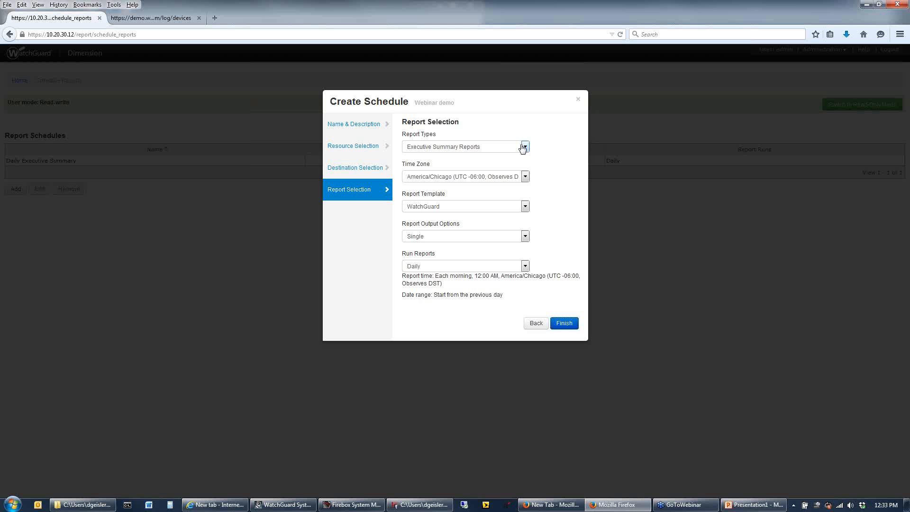
{"action": "left_click", "coordinate": [524, 147]}
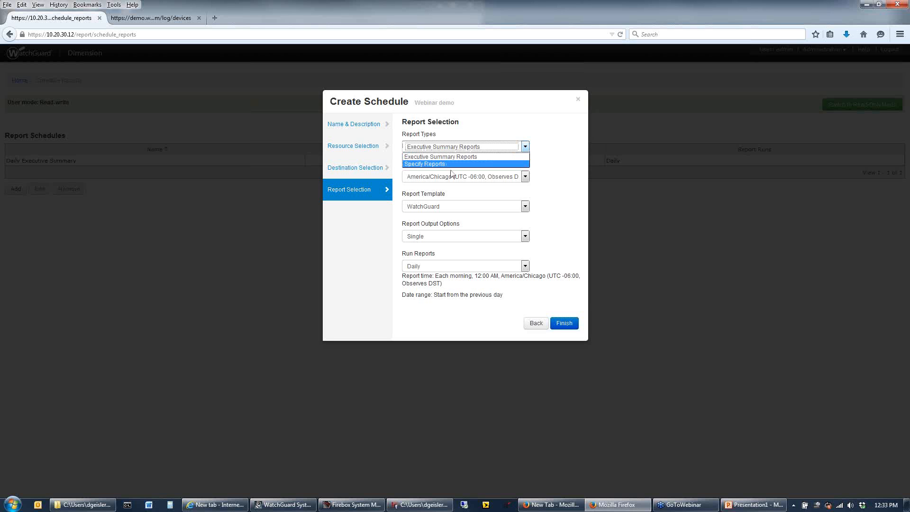
{"action": "left_click", "coordinate": [459, 164]}
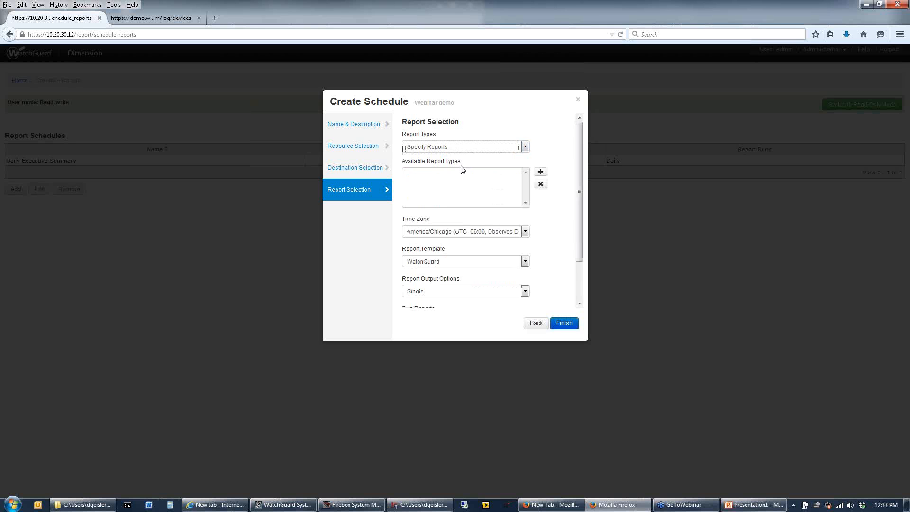
{"action": "left_click", "coordinate": [541, 174]}
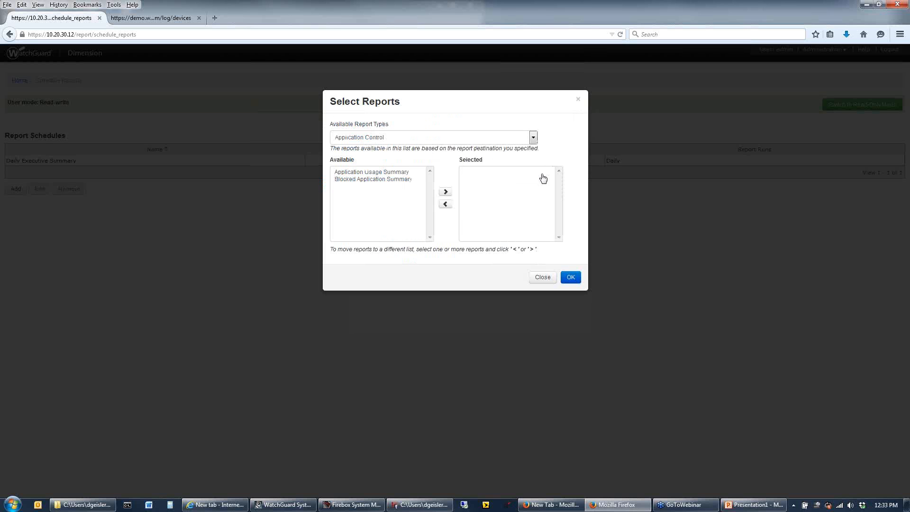
{"action": "left_click", "coordinate": [379, 139]}
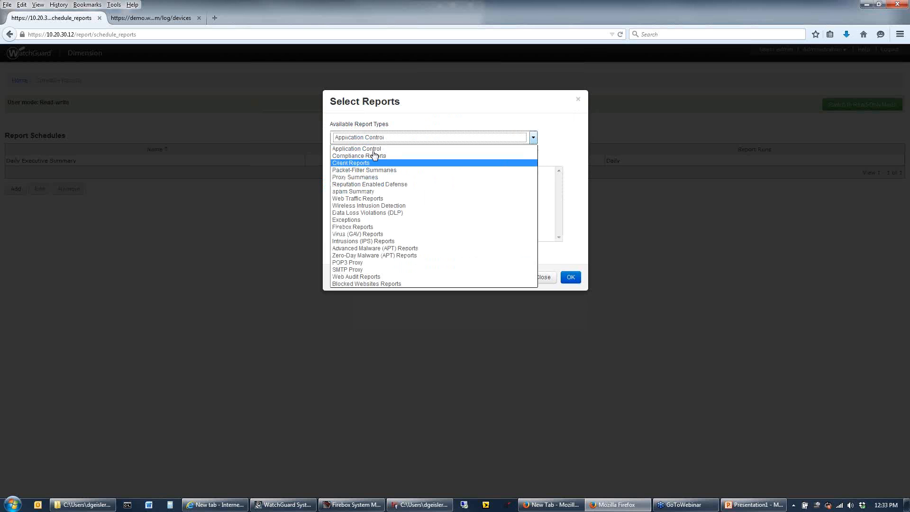
{"action": "left_click", "coordinate": [392, 156]}
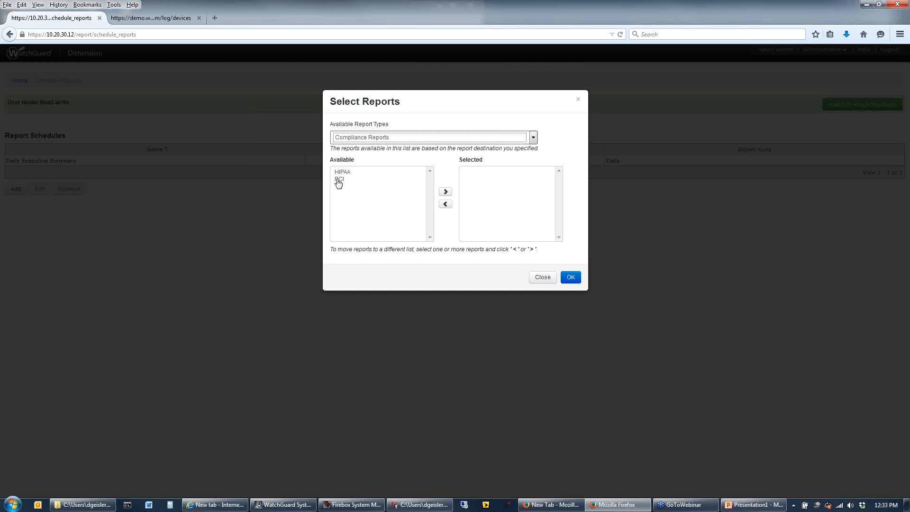
{"action": "left_click", "coordinate": [337, 179]}
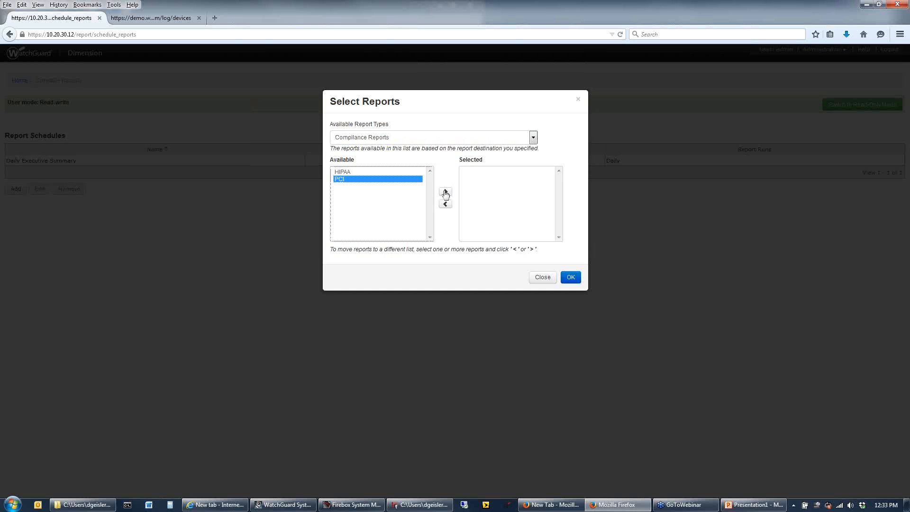
{"action": "left_click", "coordinate": [446, 193]}
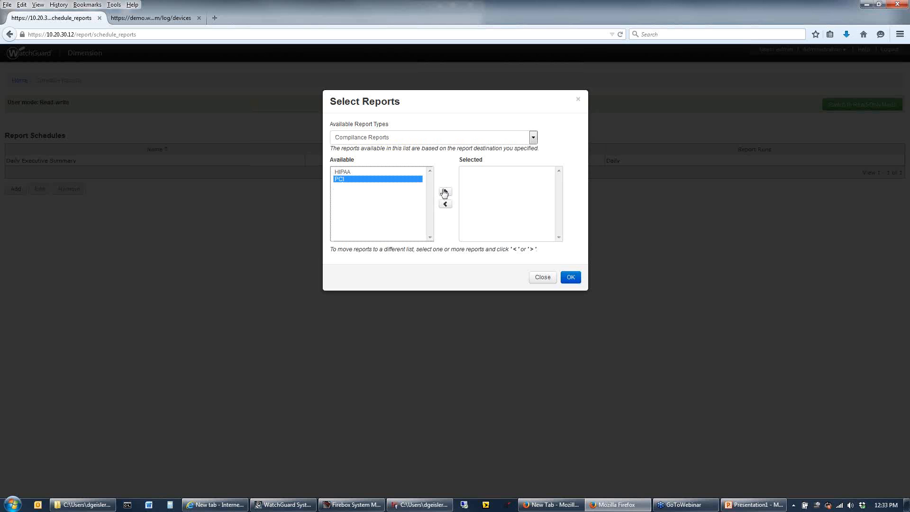
Add Most Active Clients and Web Traffic Summary from Web Traffic Reports to the selected reports and accept the selection
{"action": "left_click", "coordinate": [398, 138]}
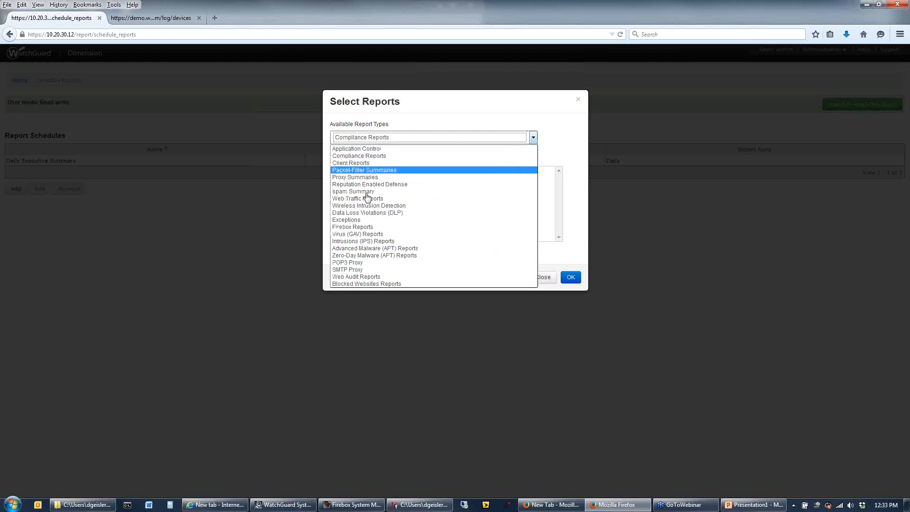
{"action": "key", "text": "Down"}
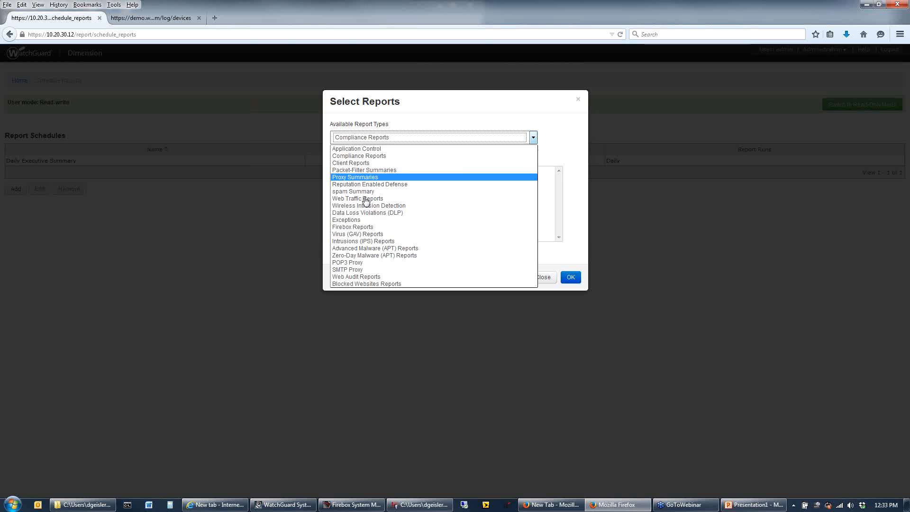
{"action": "left_click", "coordinate": [366, 199]}
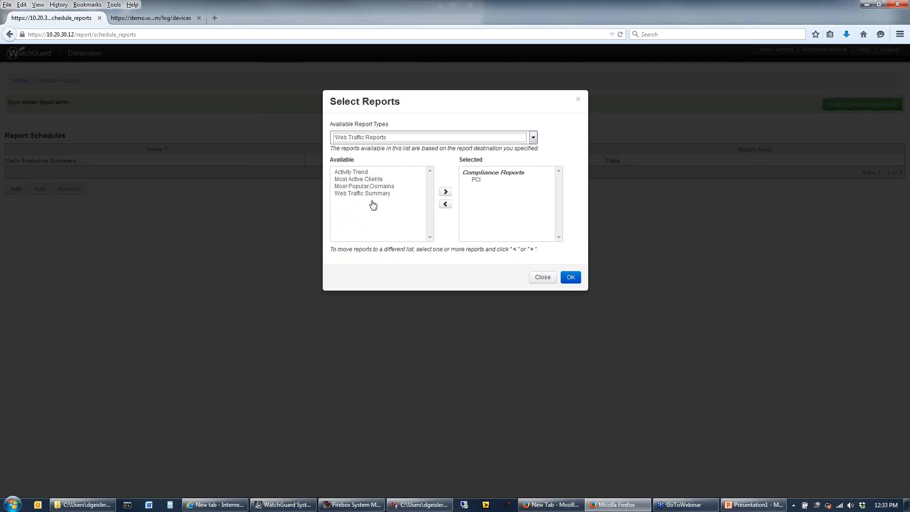
{"action": "left_click", "coordinate": [375, 179]}
{"action": "left_click", "coordinate": [445, 192]}
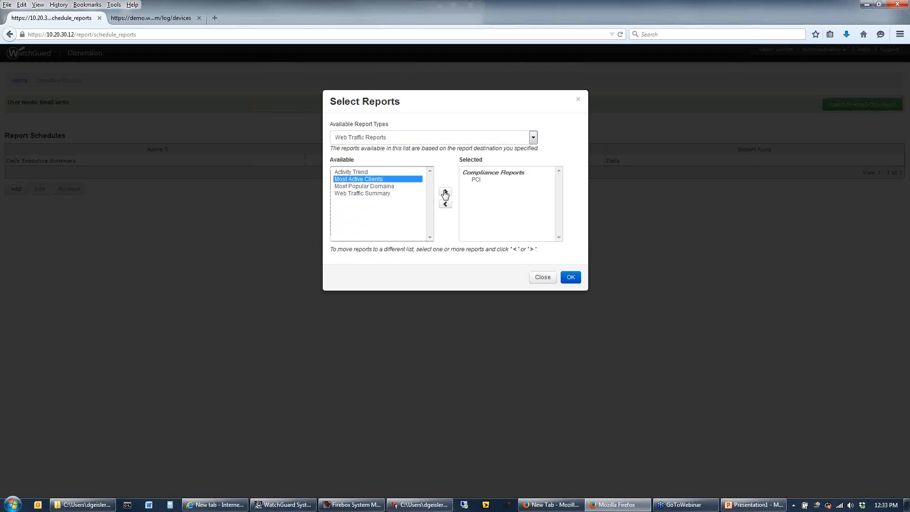
{"action": "left_click", "coordinate": [365, 194]}
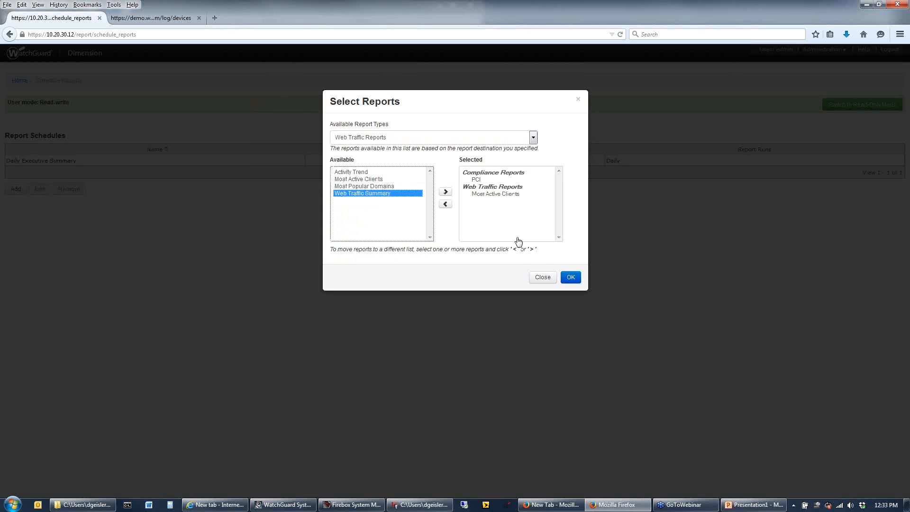
{"action": "left_click", "coordinate": [571, 278]}
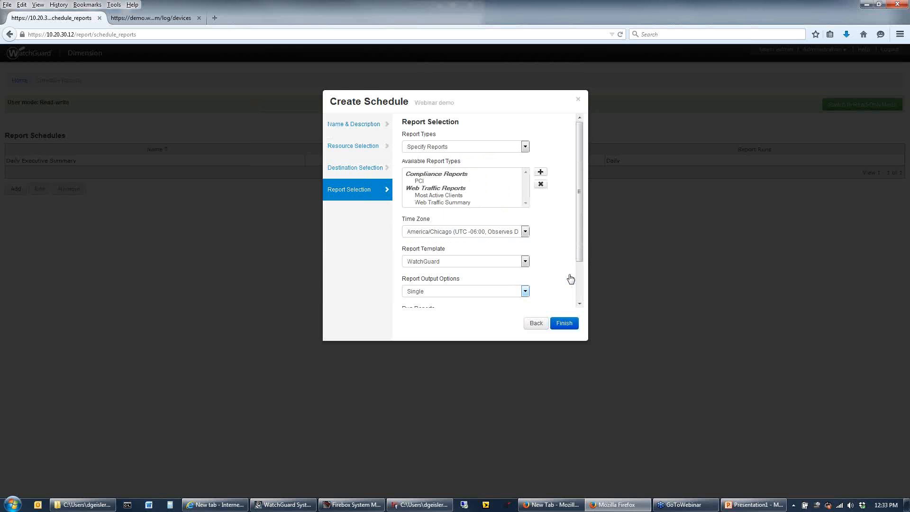
Review the schedule's available time zones, report templates and report output options without changing them
{"action": "left_click", "coordinate": [478, 232]}
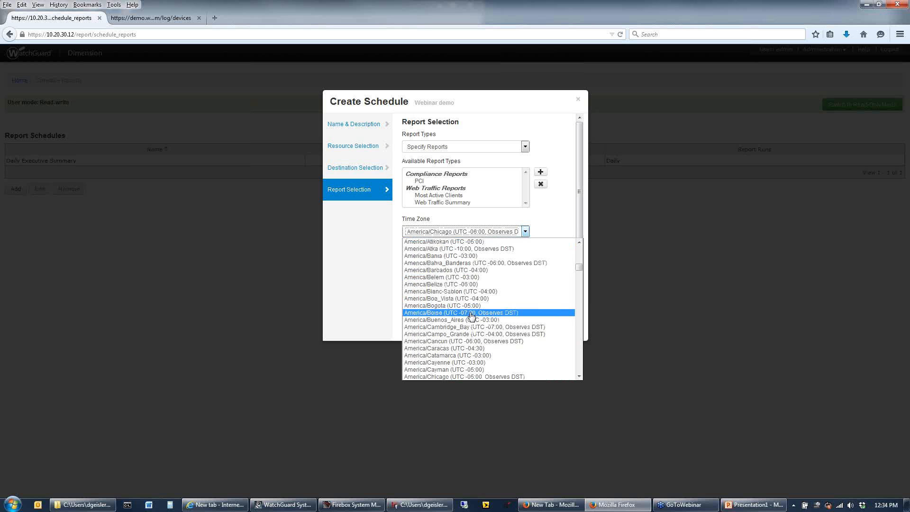
{"action": "left_click", "coordinate": [548, 235]}
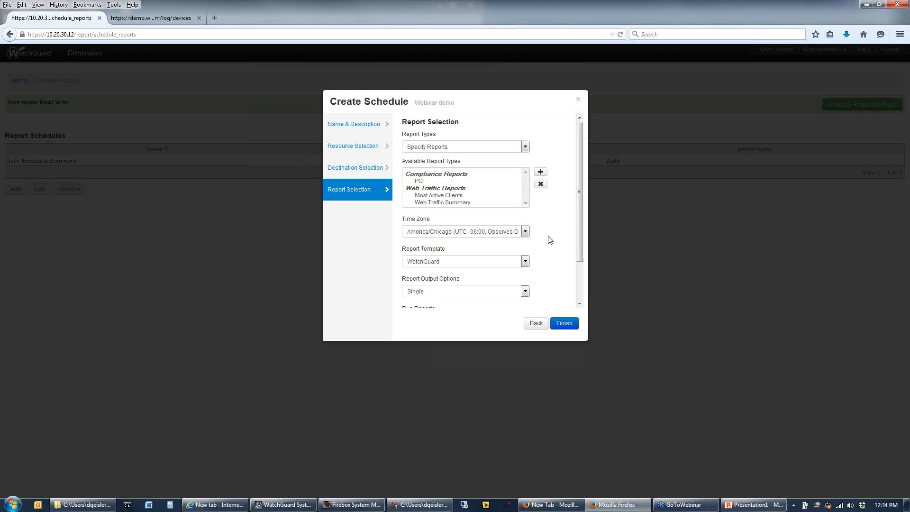
{"action": "left_click", "coordinate": [524, 262]}
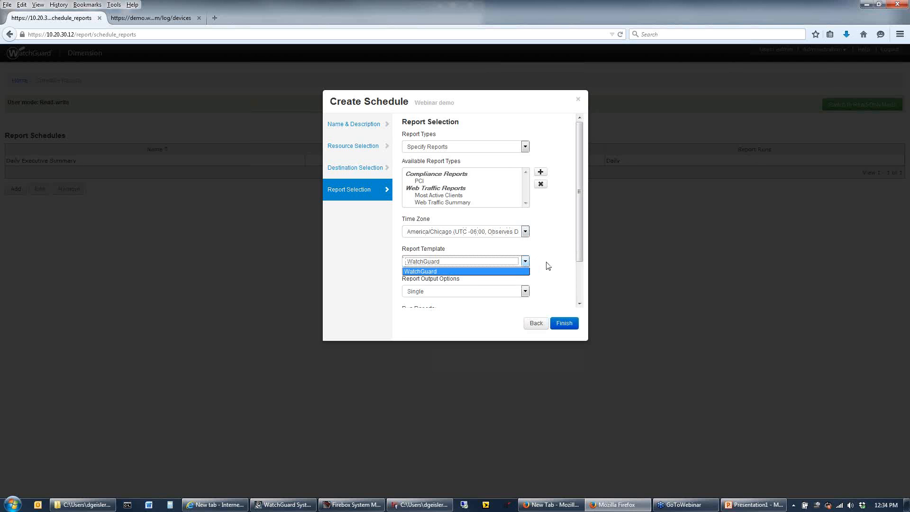
{"action": "left_click", "coordinate": [526, 290]}
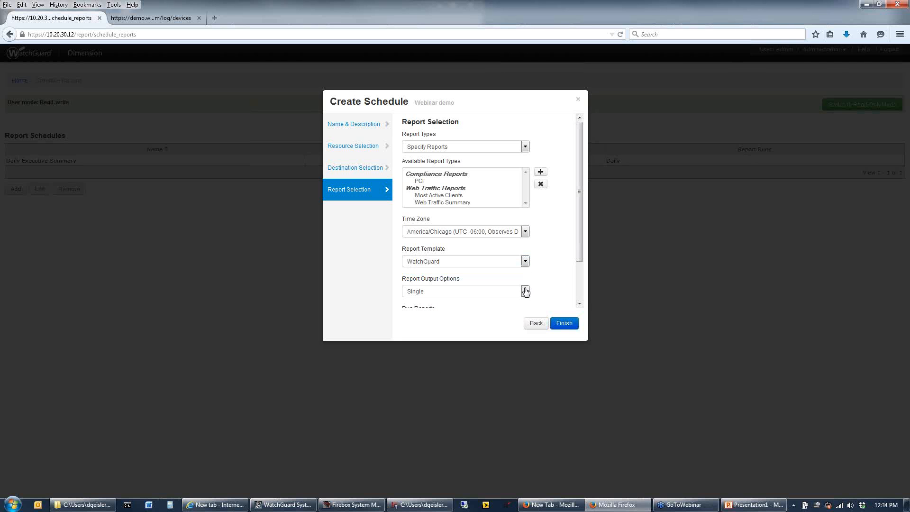
{"action": "left_click", "coordinate": [526, 291]}
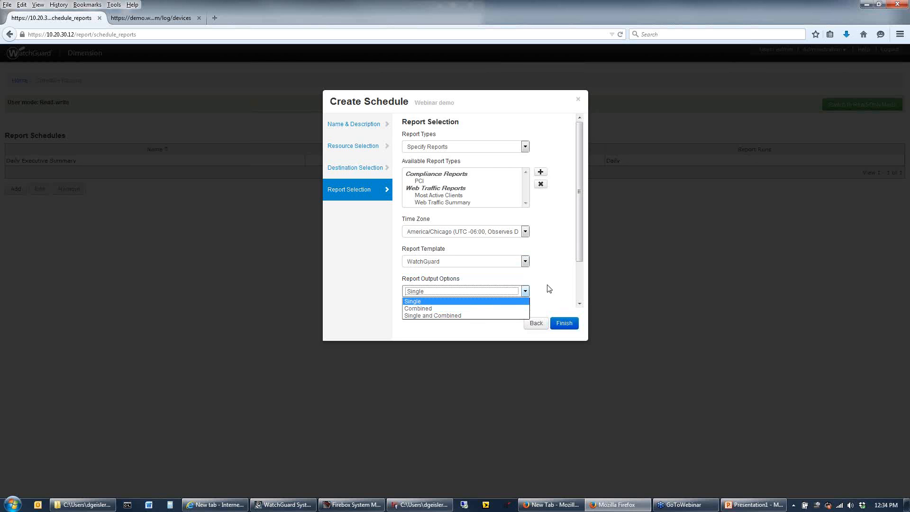
{"action": "left_click", "coordinate": [579, 296]}
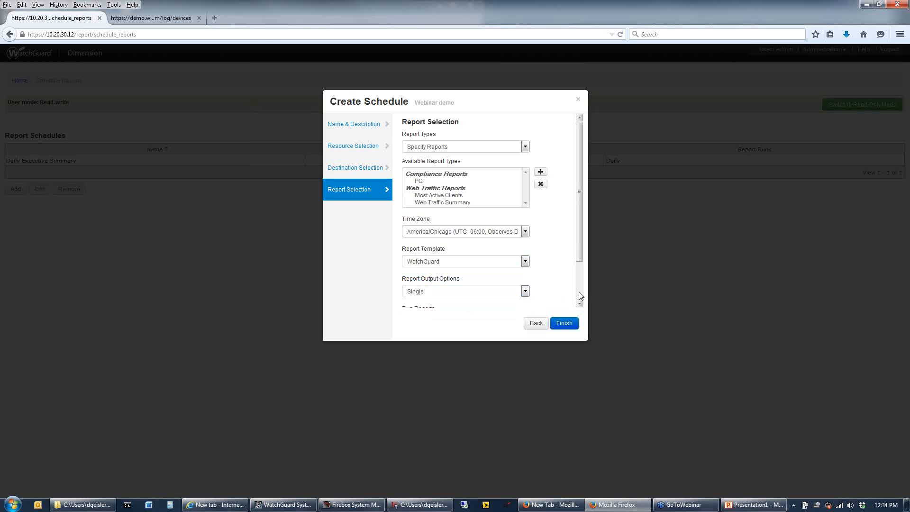
{"action": "left_click", "coordinate": [580, 296]}
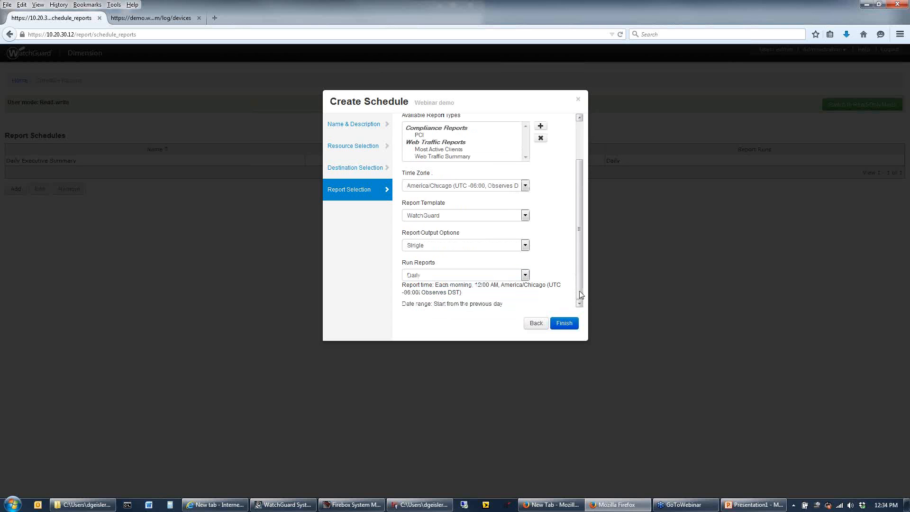
Review the run frequency options, set the reports to run Daily, and finish creating the schedule
{"action": "left_click", "coordinate": [445, 276]}
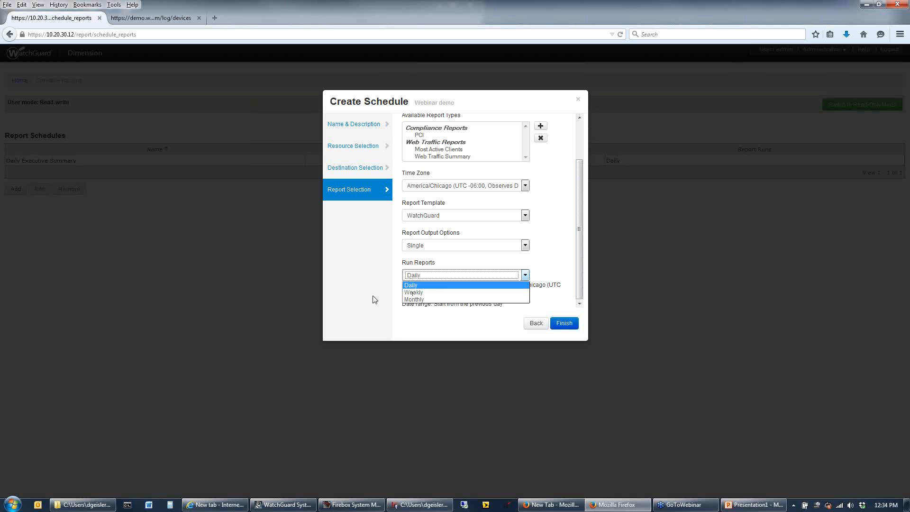
{"action": "key", "text": "Down"}
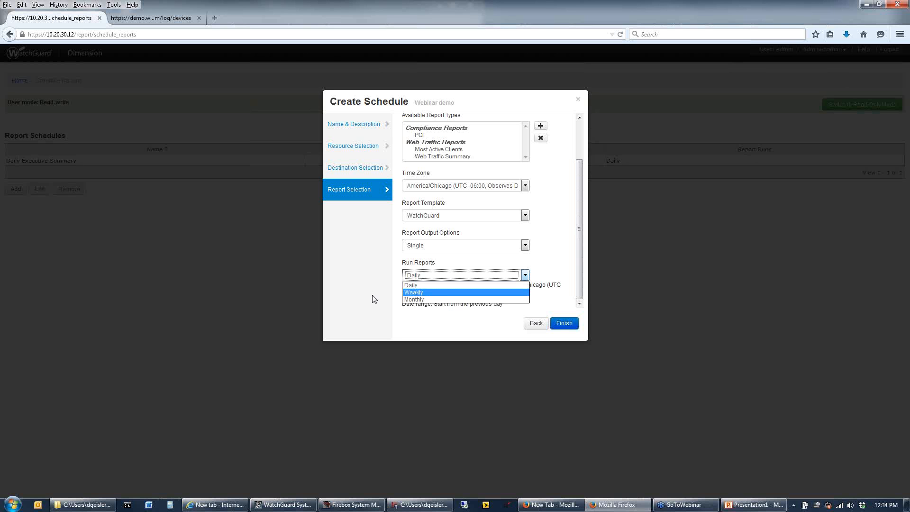
{"action": "left_click", "coordinate": [416, 284]}
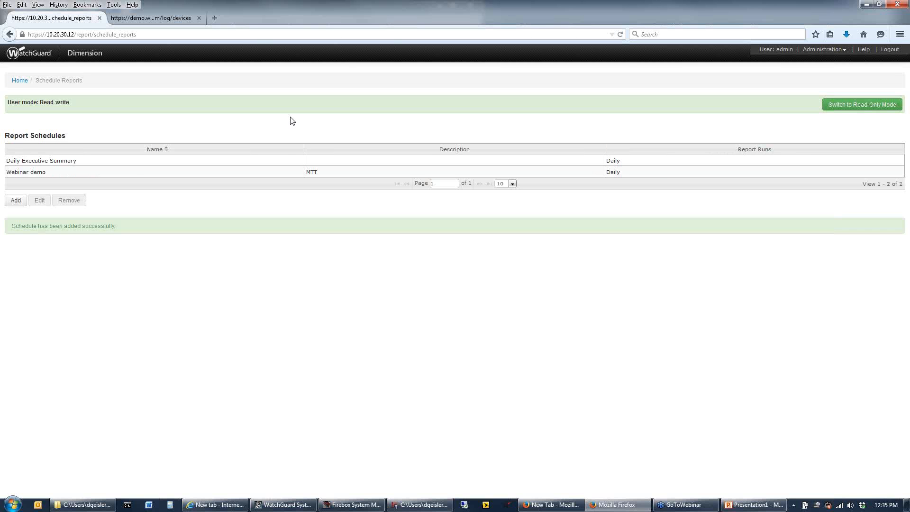
Return to the local Dimension home page and open the Denver device on the demo.watchguard.com Dimension server
{"action": "left_click", "coordinate": [22, 84]}
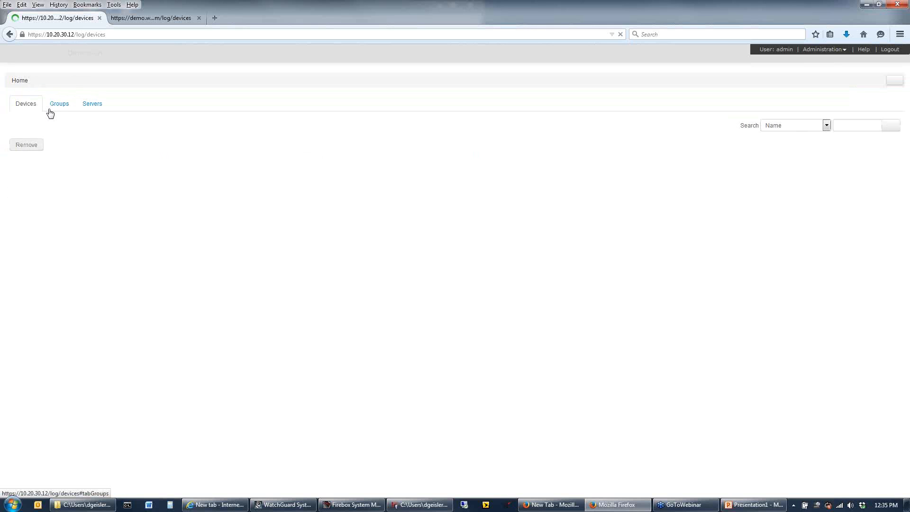
{"action": "left_click", "coordinate": [147, 18]}
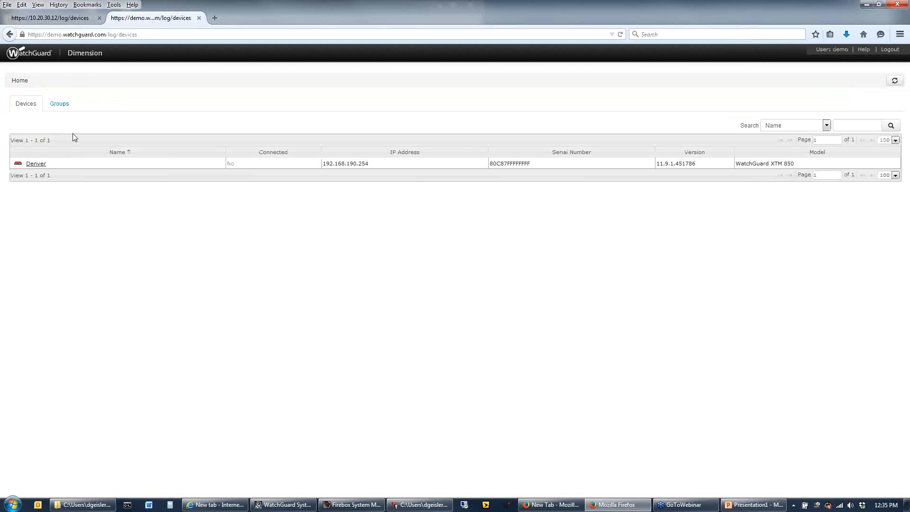
{"action": "left_click", "coordinate": [46, 163]}
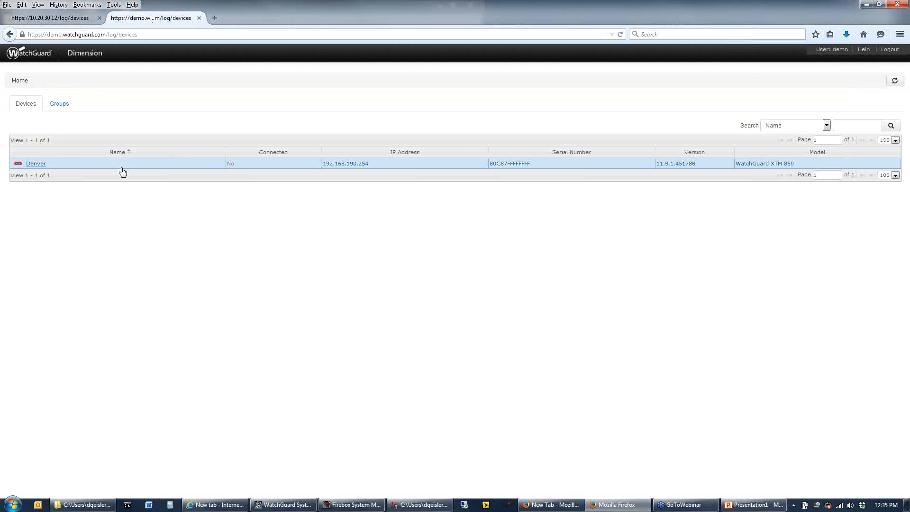
{"action": "left_click", "coordinate": [34, 166]}
Open the M400's Executive Dashboard on the local Dimension server and check the loading of both dashboards
{"action": "left_click", "coordinate": [70, 19]}
{"action": "left_click", "coordinate": [37, 183]}
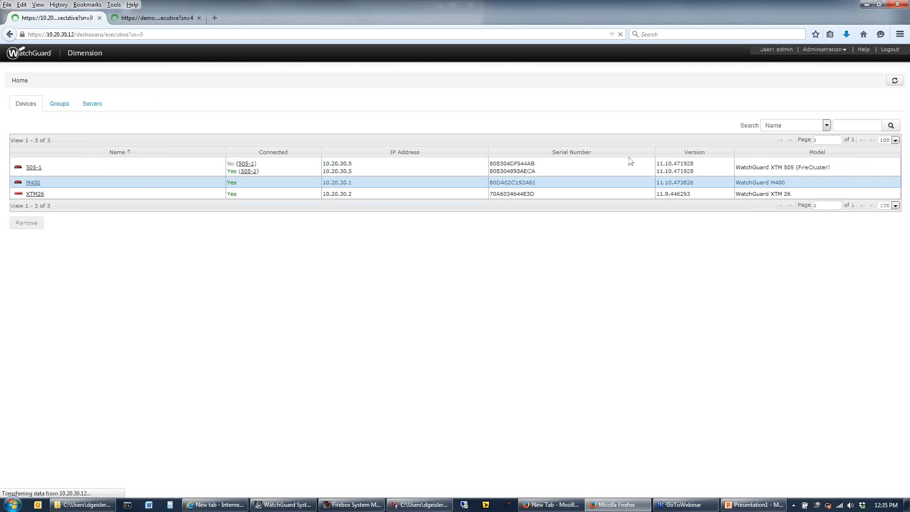
{"action": "left_click", "coordinate": [143, 21]}
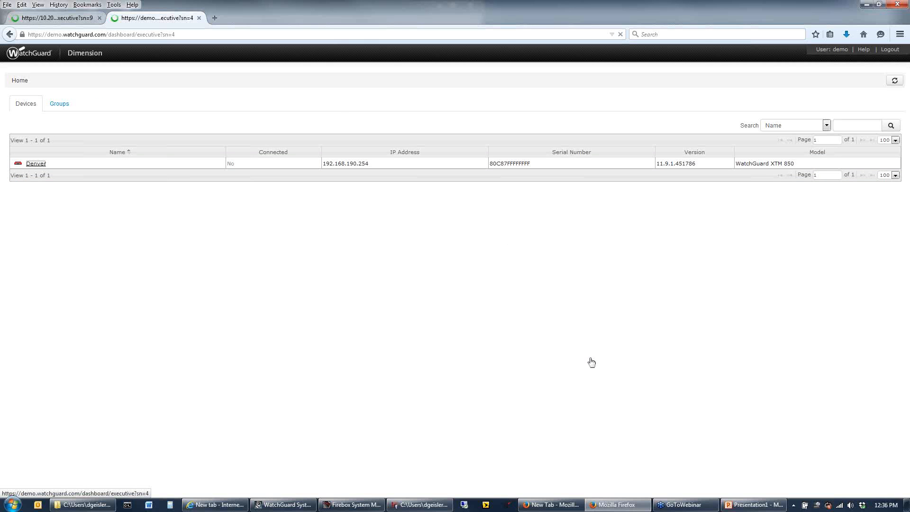
{"action": "key", "text": "ctrl+Tab"}
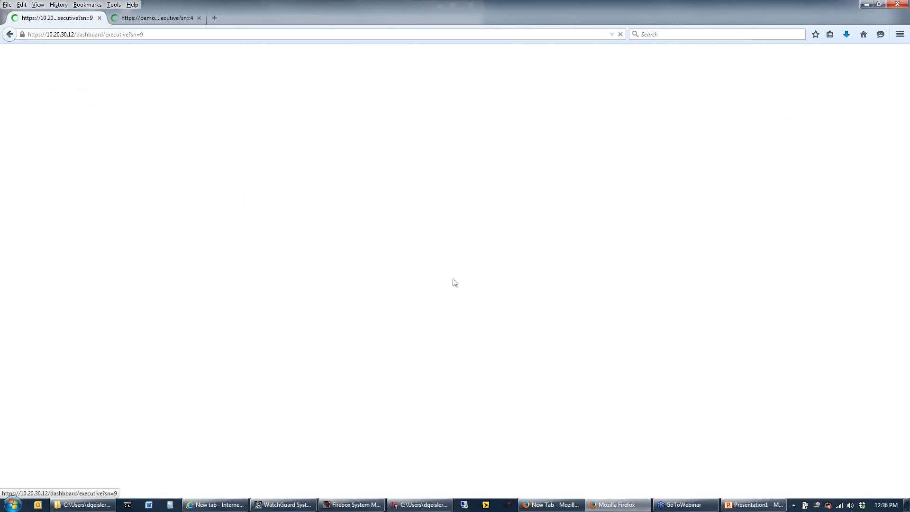
Open a new Internet Explorer window and try to load youtube.com in it
{"action": "left_click", "coordinate": [236, 507]}
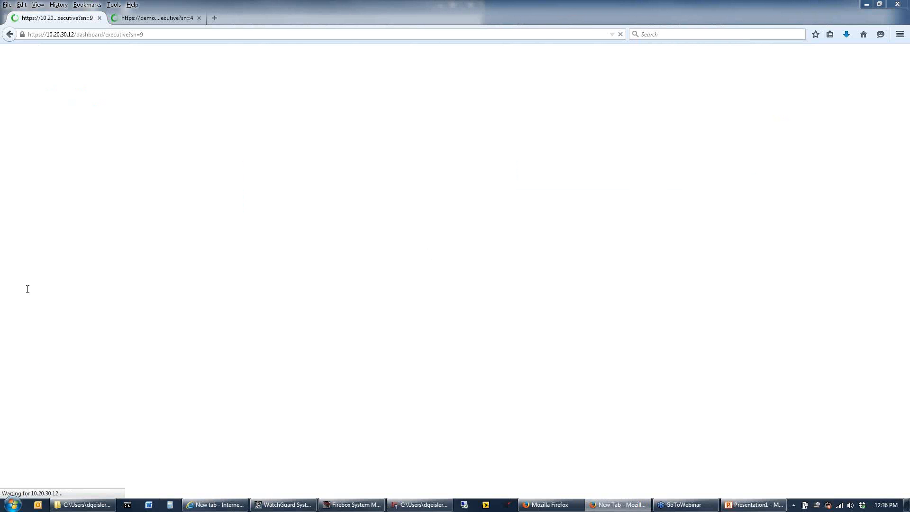
{"action": "right_click", "coordinate": [213, 507]}
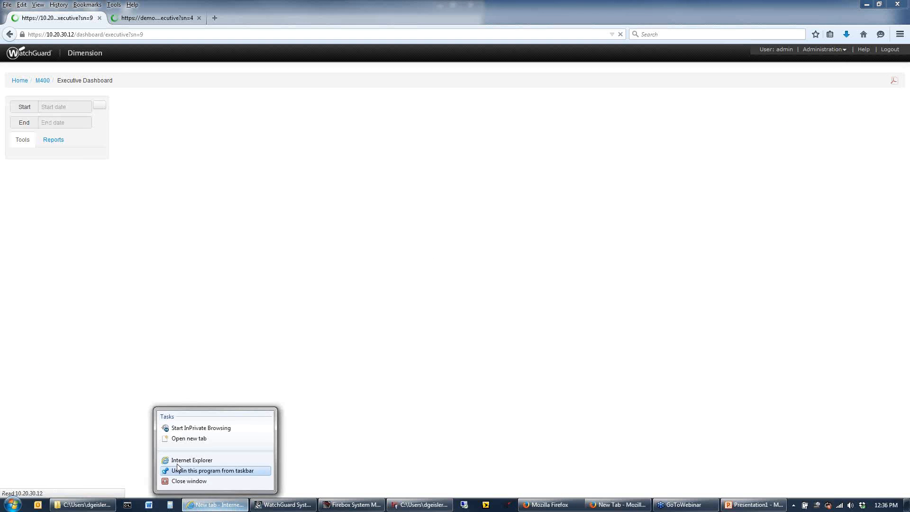
{"action": "left_click", "coordinate": [210, 461]}
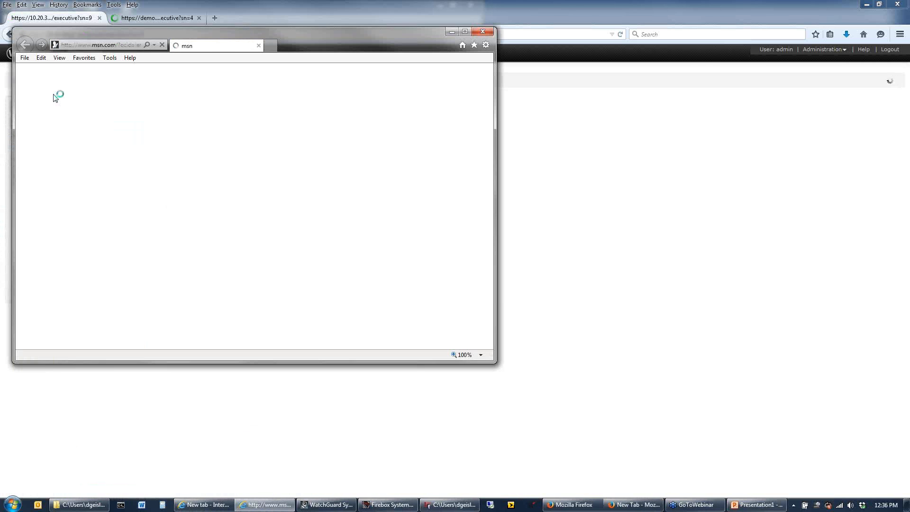
{"action": "left_click", "coordinate": [93, 44]}
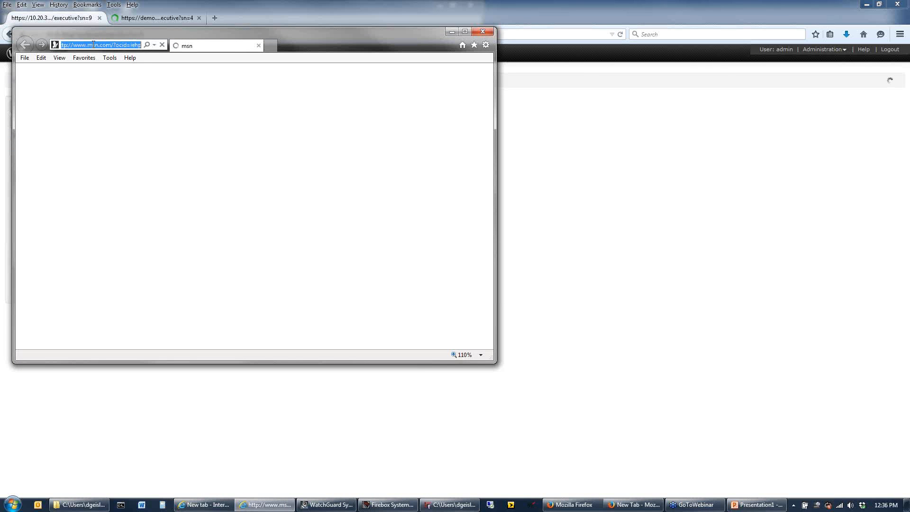
{"action": "type", "text": "youtub"}
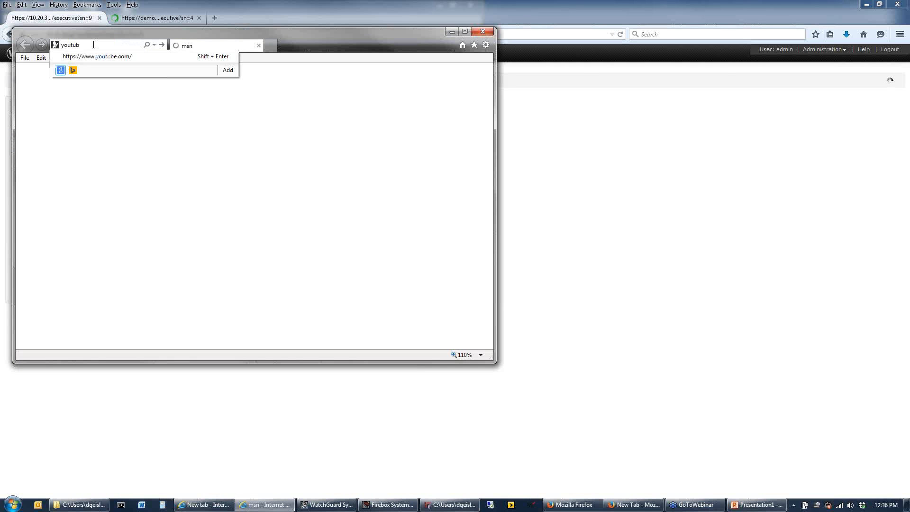
{"action": "type", "text": "e"}
{"action": "key", "text": "Return"}
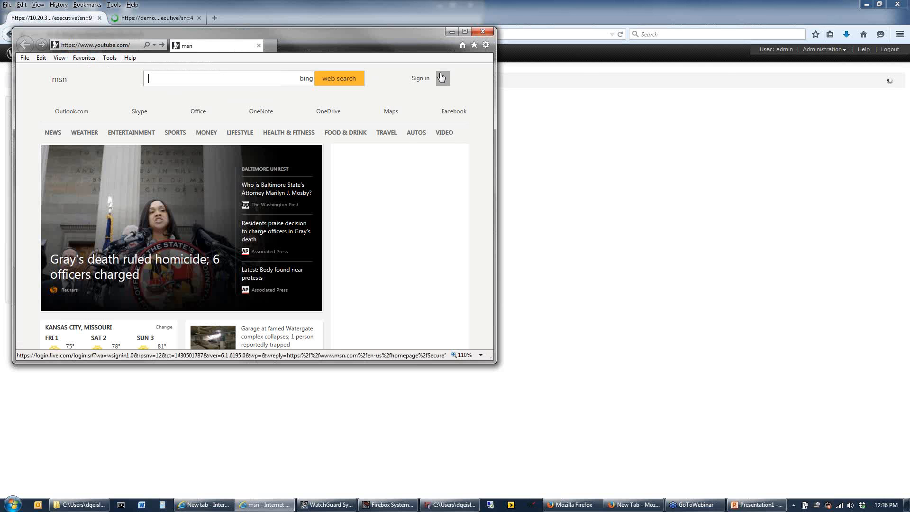
Restore the Firefox window to a smaller size, bring Internet Explorer to the front and maximize it
{"action": "left_click_drag", "start_coordinate": [463, 24], "coordinate": [464, 28]}
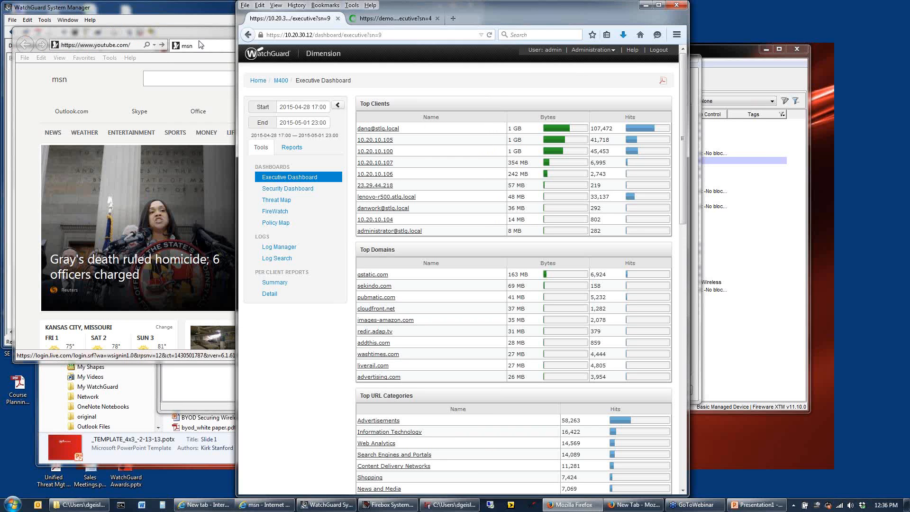
{"action": "left_click", "coordinate": [199, 45]}
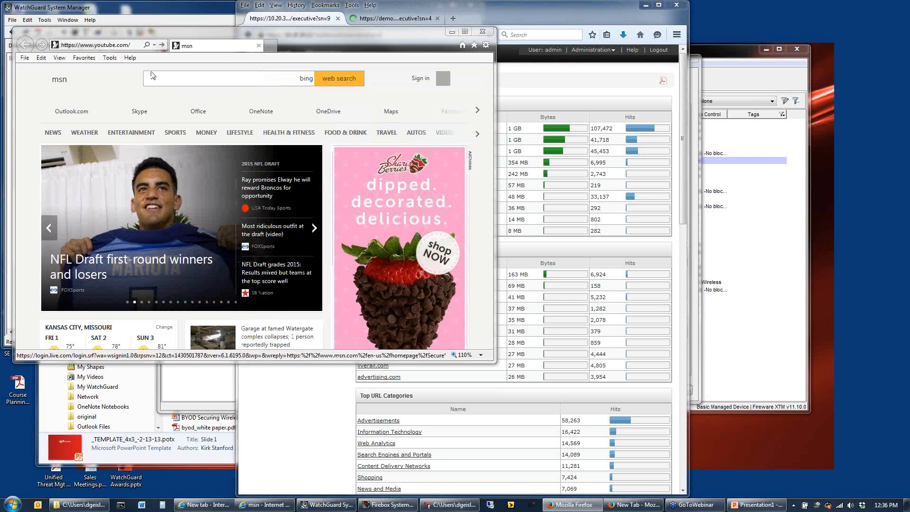
{"action": "left_click", "coordinate": [465, 31]}
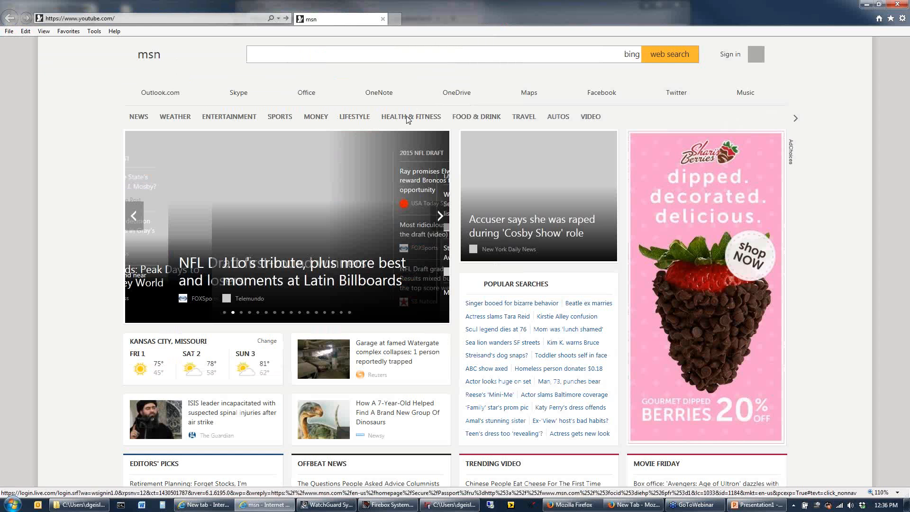
Replace the current msn address in Internet Explorer with youtube.com and load the YouTube home page
{"action": "left_click", "coordinate": [138, 19]}
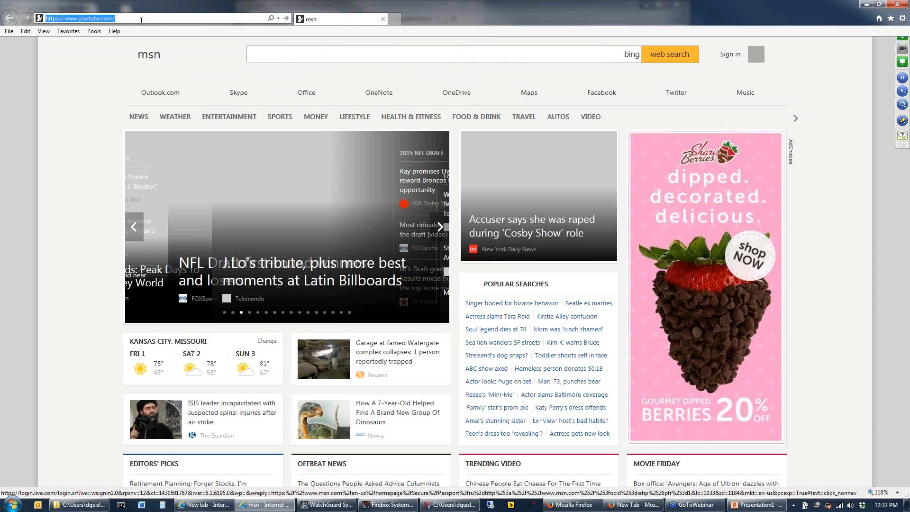
{"action": "key", "text": "Escape"}
{"action": "left_click", "coordinate": [140, 19]}
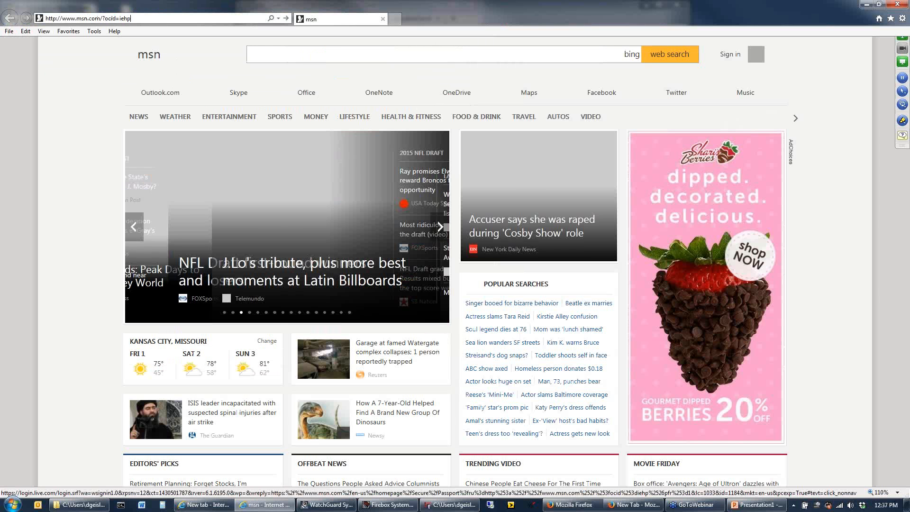
{"action": "left_click_drag", "start_coordinate": [138, 19], "coordinate": [14, 18]}
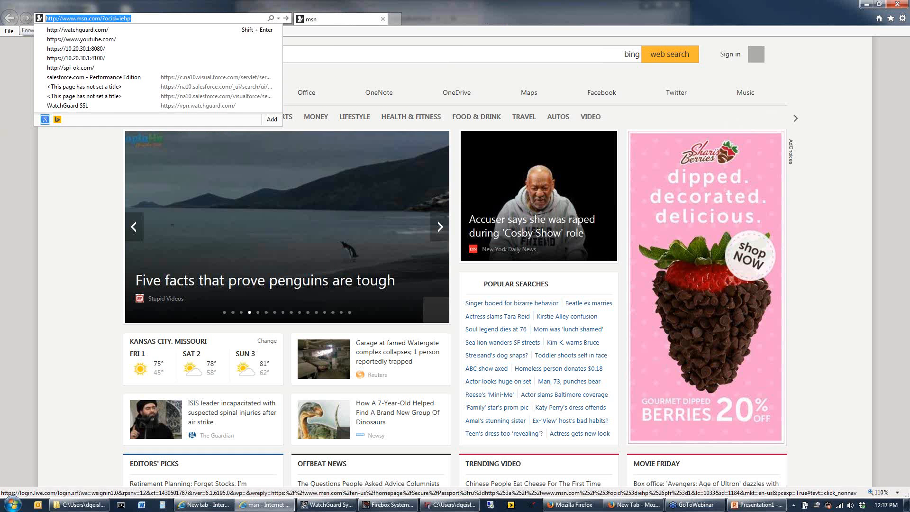
{"action": "type", "text": "youtube.com/"}
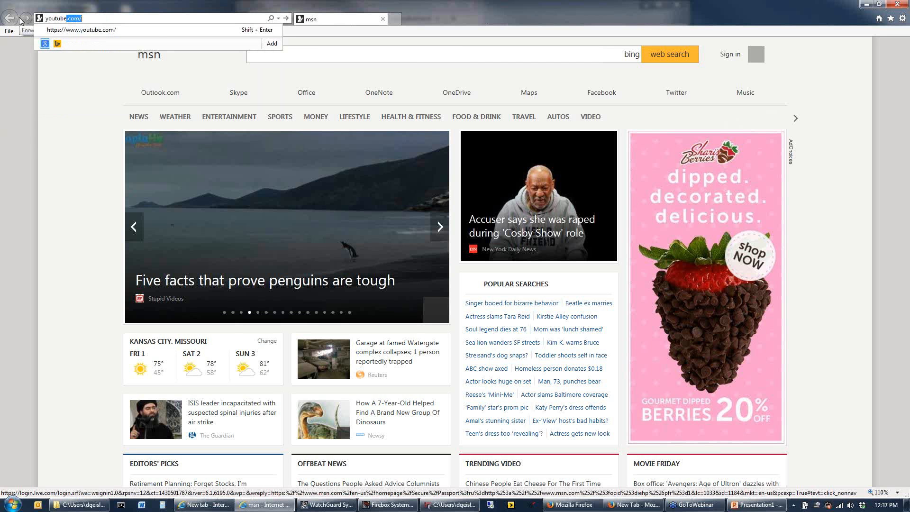
{"action": "key", "text": "Return"}
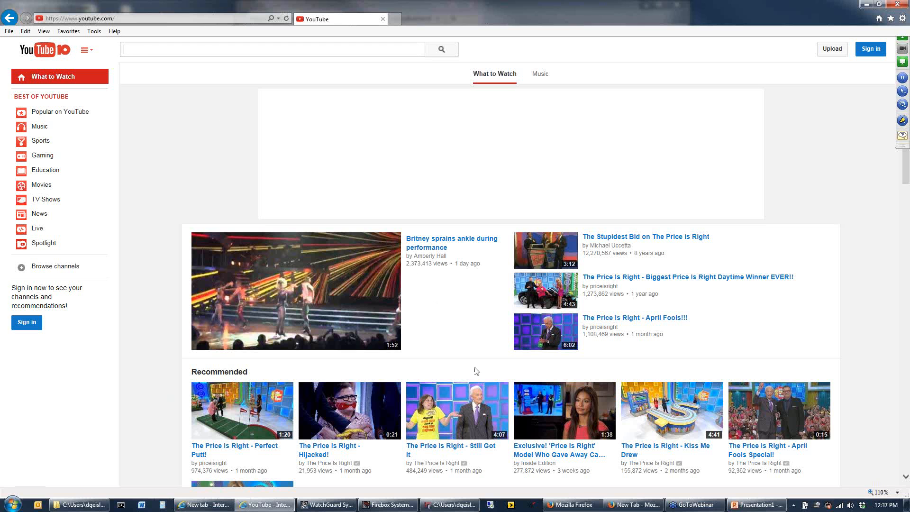
Switch to the Firefox window, export the M400 Executive Dashboard as a PDF and open it with Adobe Reader
{"action": "left_click", "coordinate": [624, 509]}
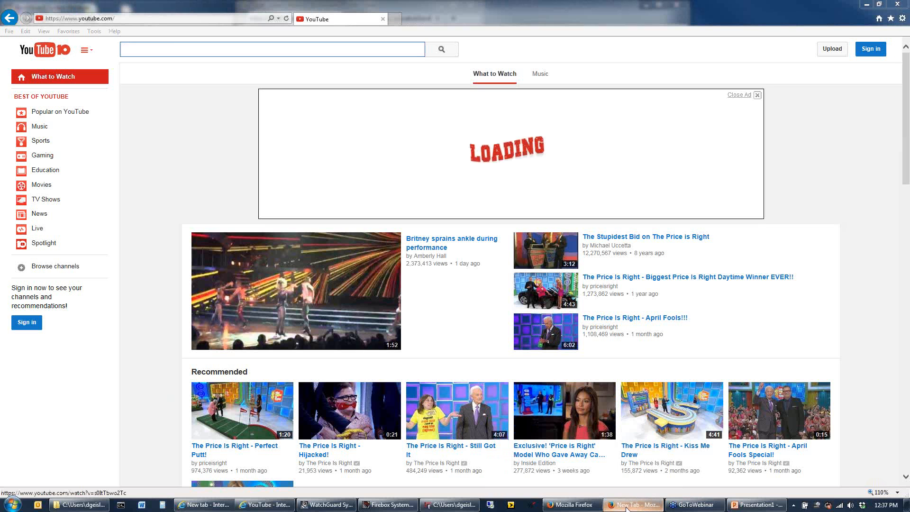
{"action": "left_click", "coordinate": [592, 506]}
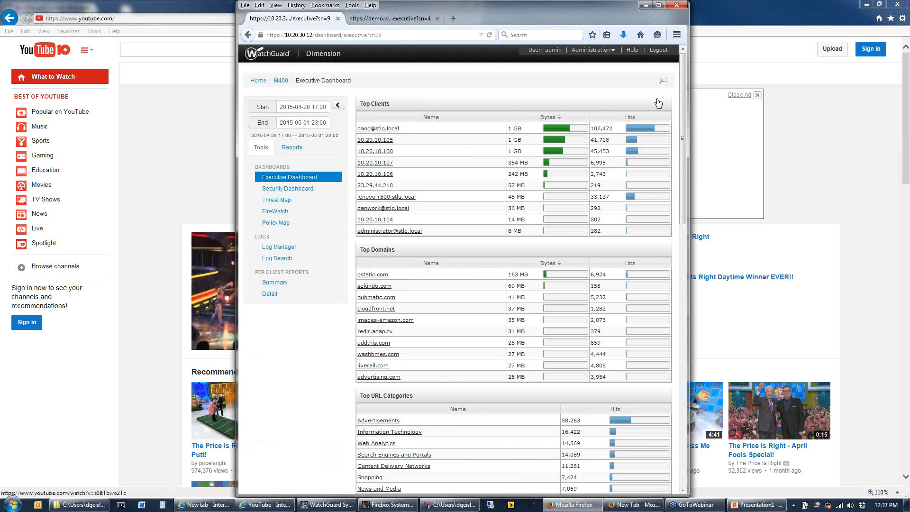
{"action": "left_click", "coordinate": [660, 82]}
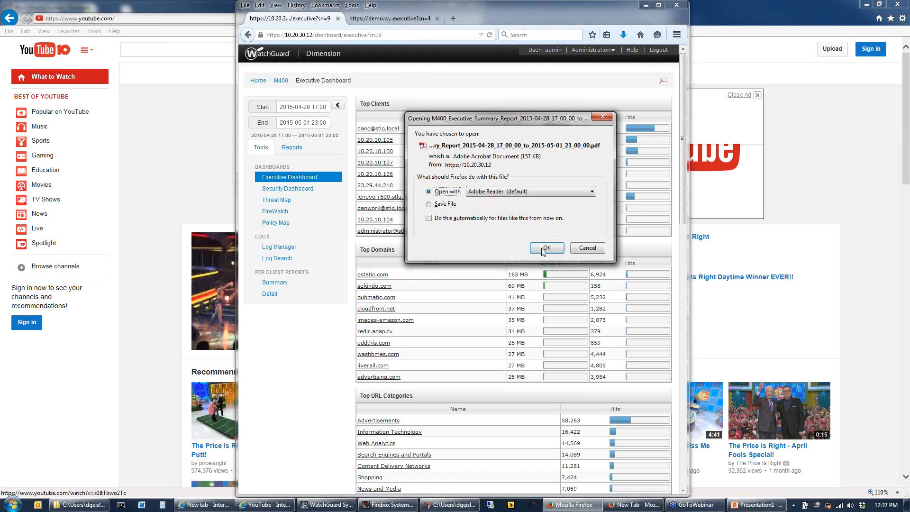
{"action": "left_click", "coordinate": [545, 248]}
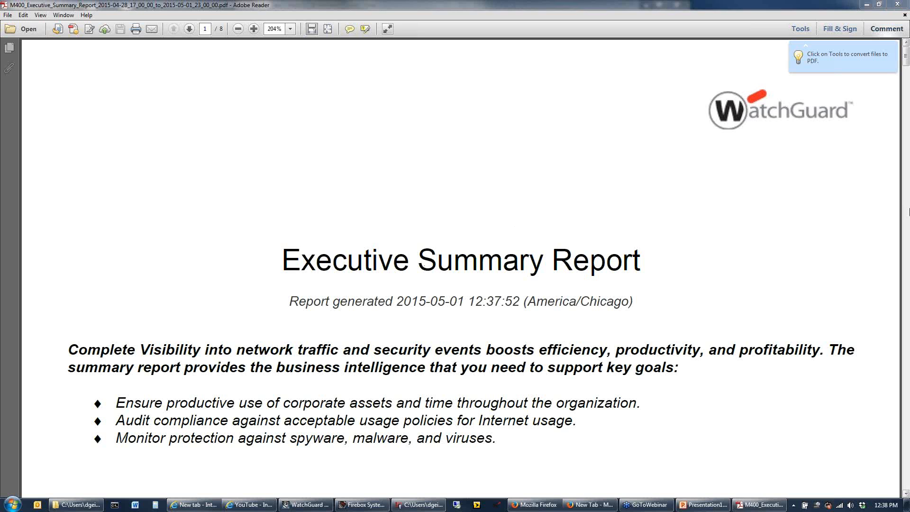
Look through the opening pages of the Executive Summary Report and follow its Top URL Categories link
{"action": "scroll", "coordinate": [909, 211], "scroll_direction": "down", "scroll_amount": 10}
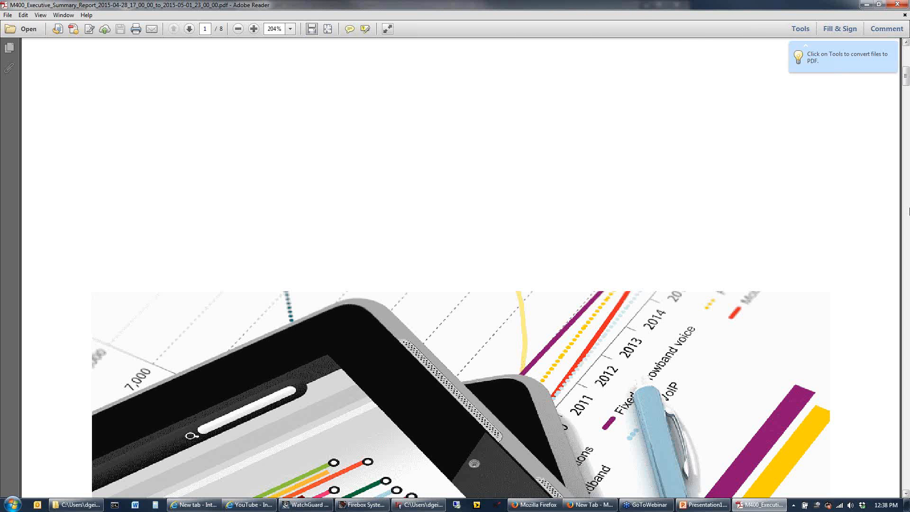
{"action": "scroll", "coordinate": [909, 211], "scroll_direction": "down", "scroll_amount": 5}
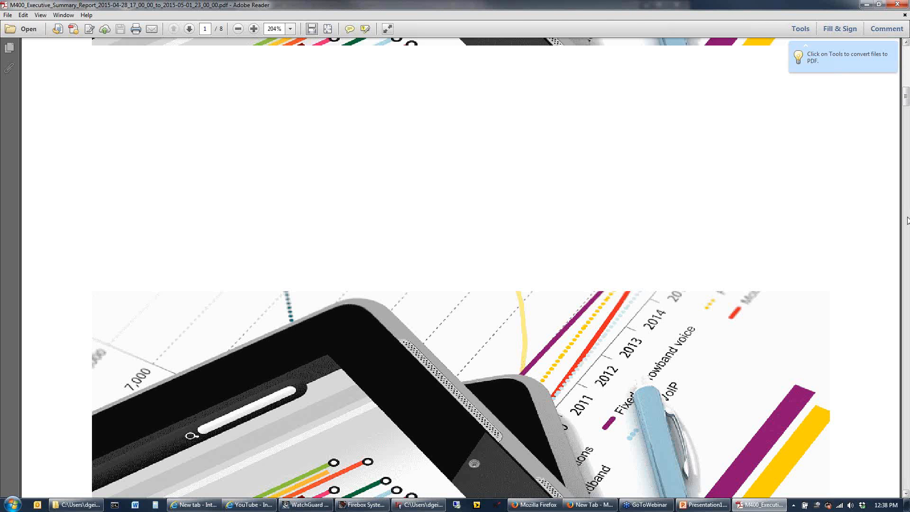
{"action": "scroll", "coordinate": [891, 220], "scroll_direction": "down", "scroll_amount": 10}
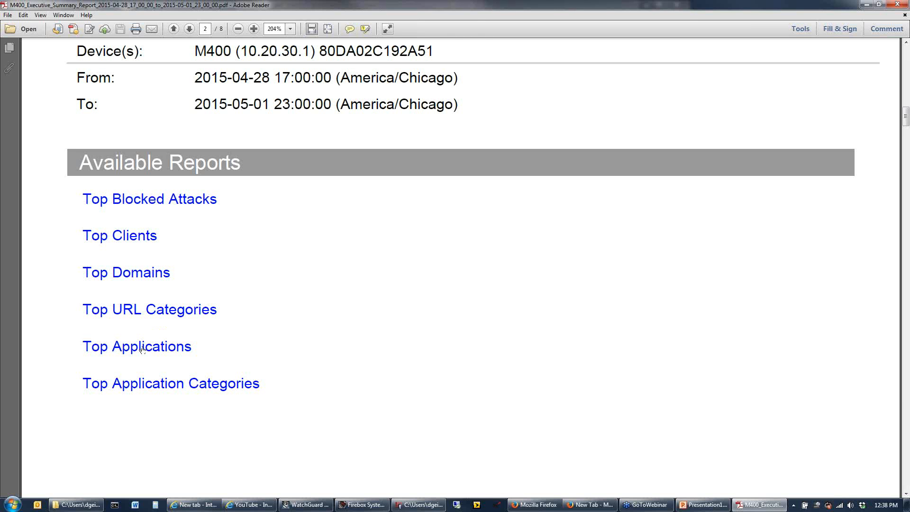
{"action": "left_click", "coordinate": [149, 309]}
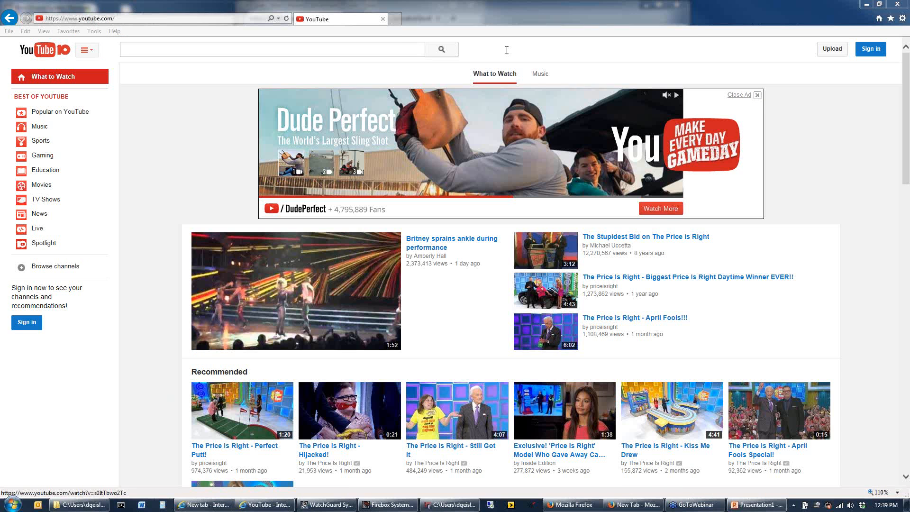
Enter the presenter's channel username followed by "wgse" as the YouTube search text and minimize Internet Explorer
{"action": "left_click", "coordinate": [331, 49]}
{"action": "type", "text": "d"}
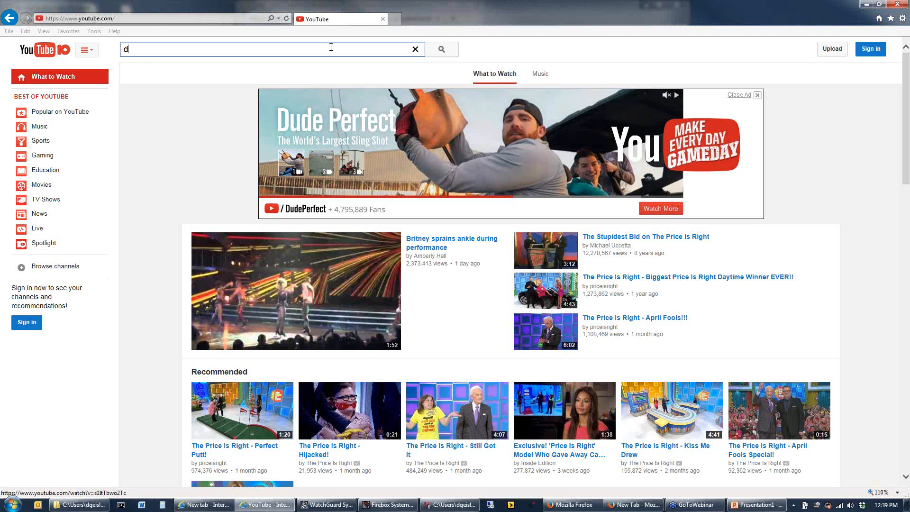
{"action": "type", "text": "ge"}
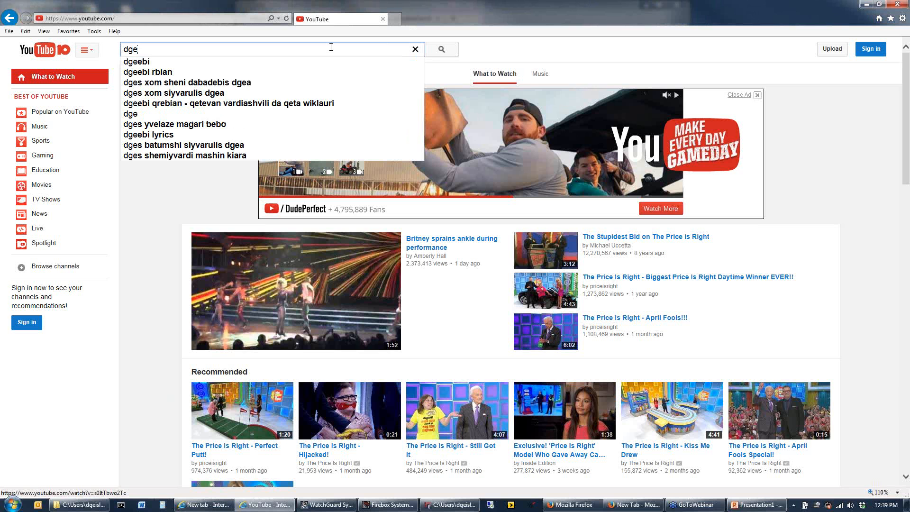
{"action": "type", "text": "s"}
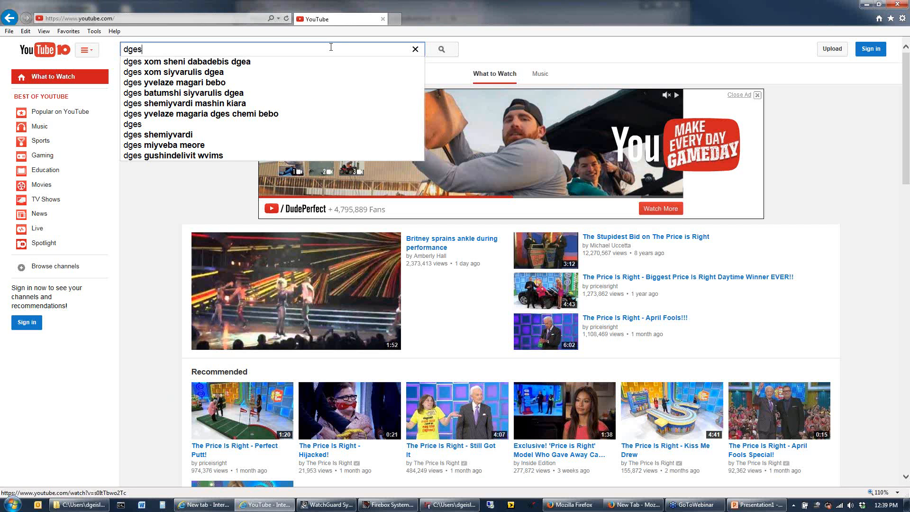
{"action": "type", "text": "lar wgse"}
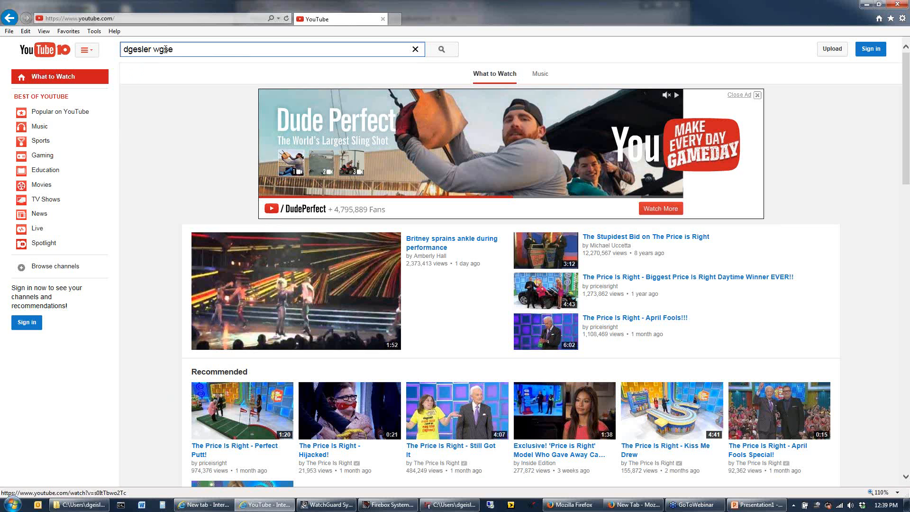
{"action": "type", "text": "i"}
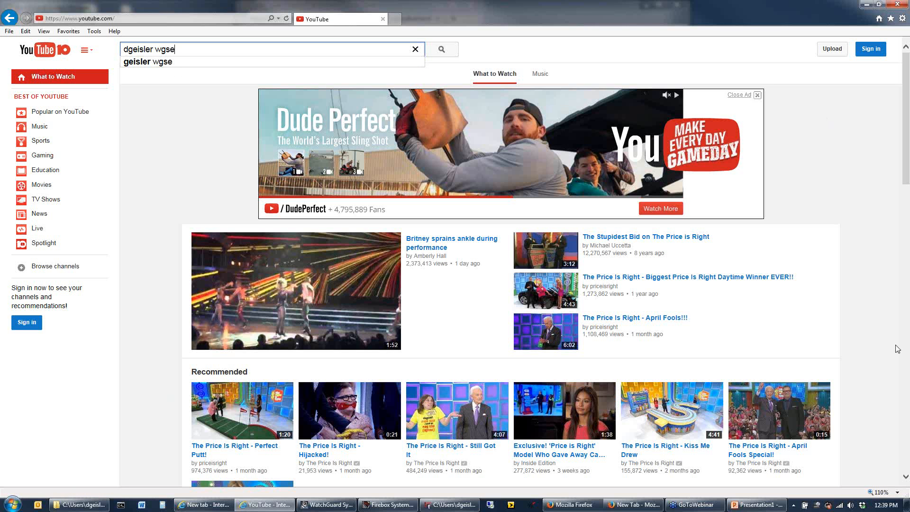
{"action": "left_click", "coordinate": [867, 4]}
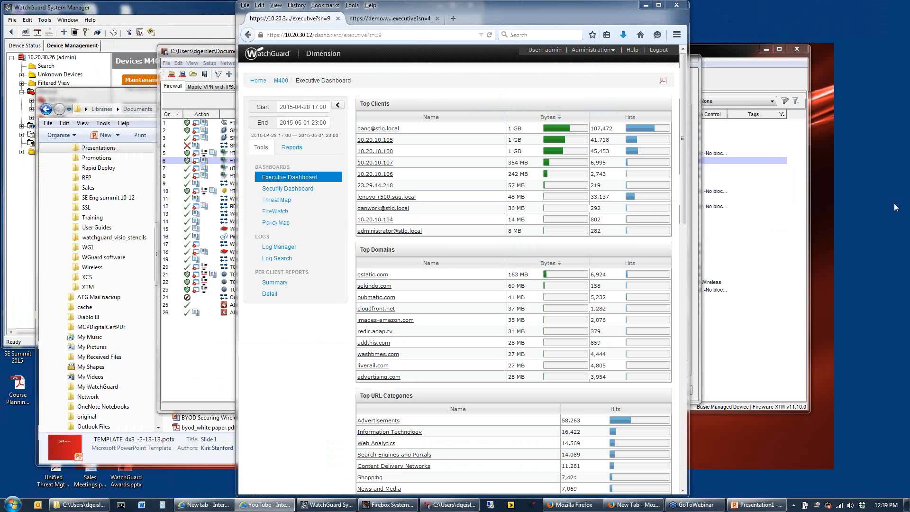